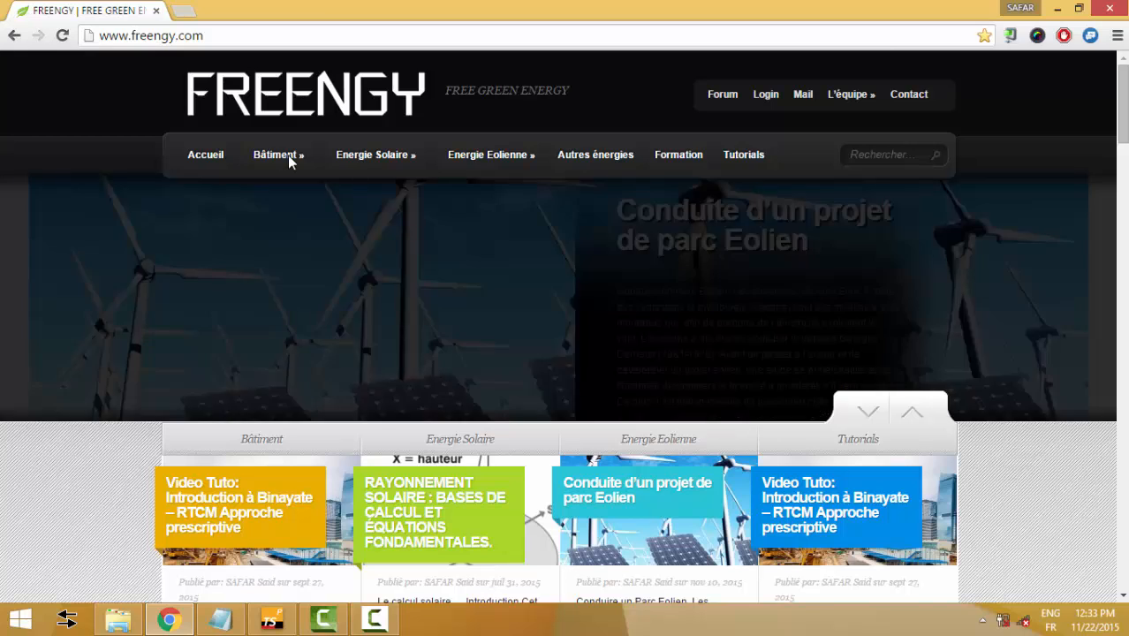
pyautogui.moveTo(279, 161)
pyautogui.moveTo(478, 166)
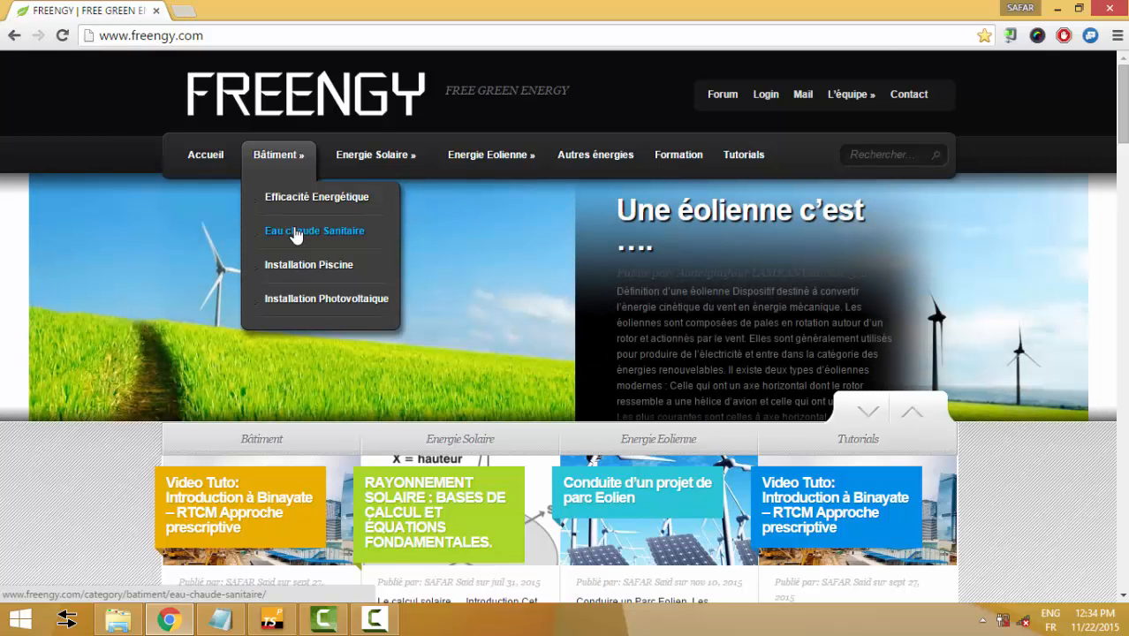
# Step: Switch to T*SOL Pro, create a new project and maximize its Variante 1 window
pyautogui.click(276, 626)
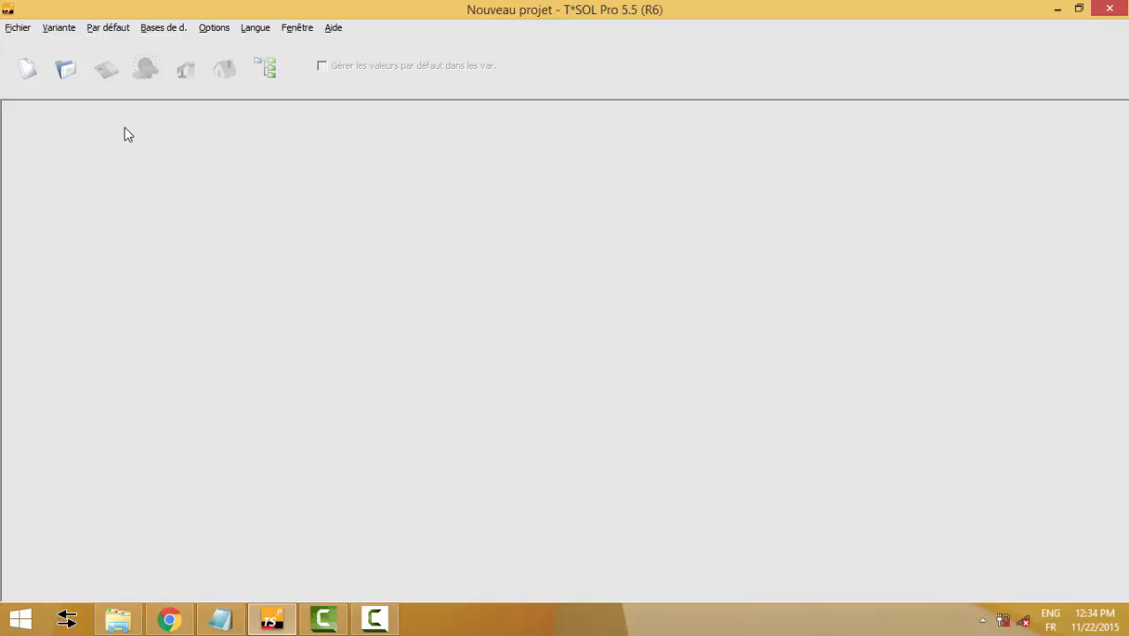
pyautogui.click(18, 30)
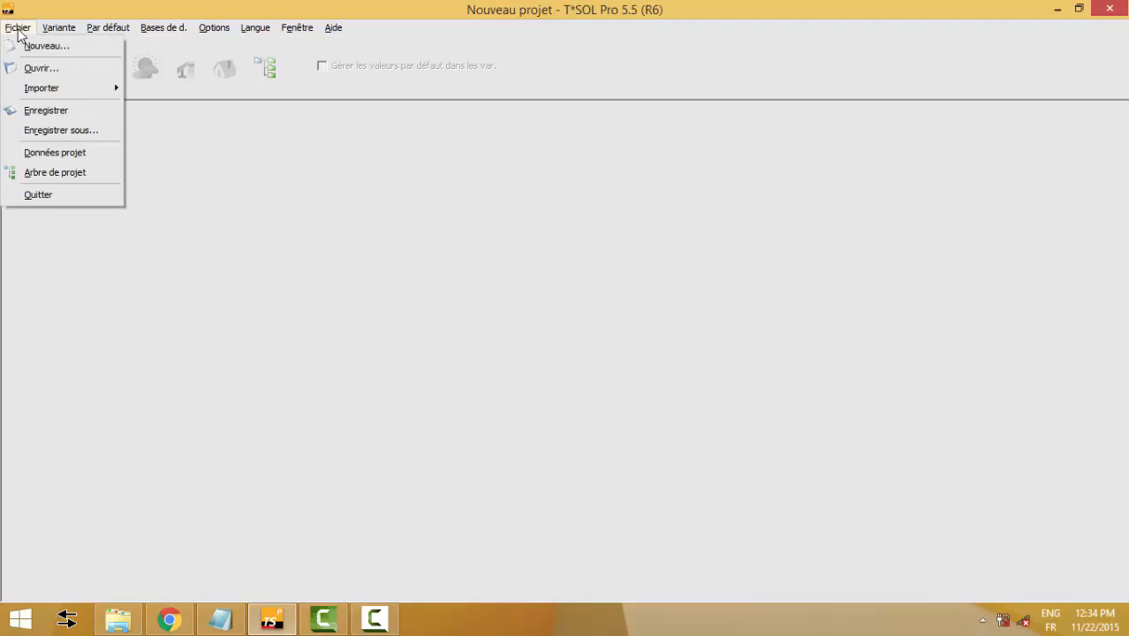
pyautogui.click(34, 45)
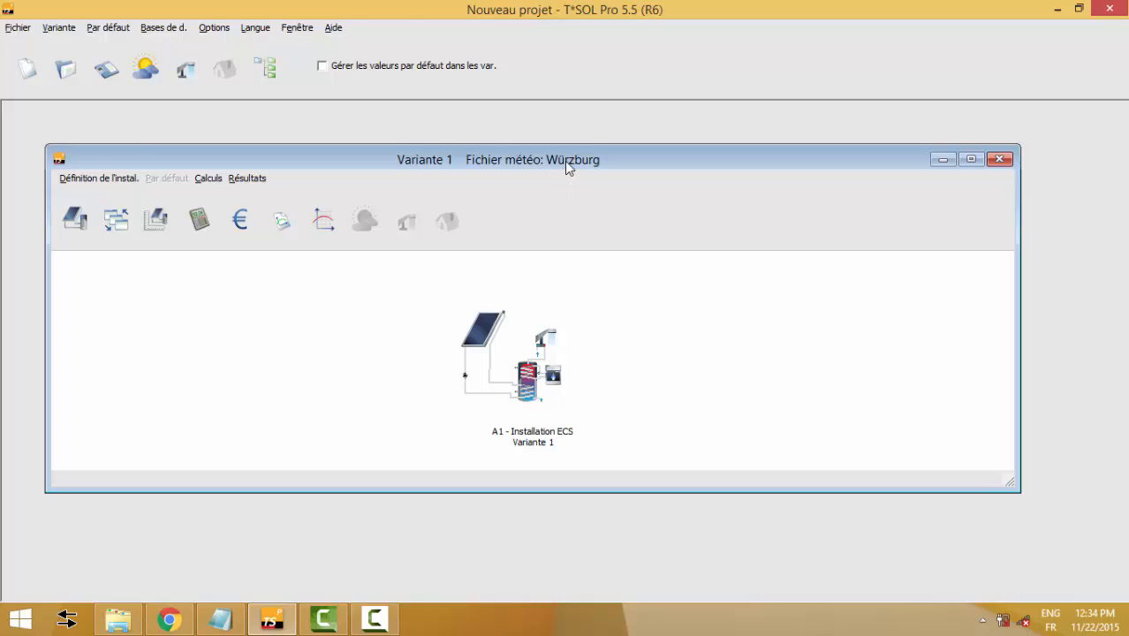
pyautogui.doubleClick(567, 163)
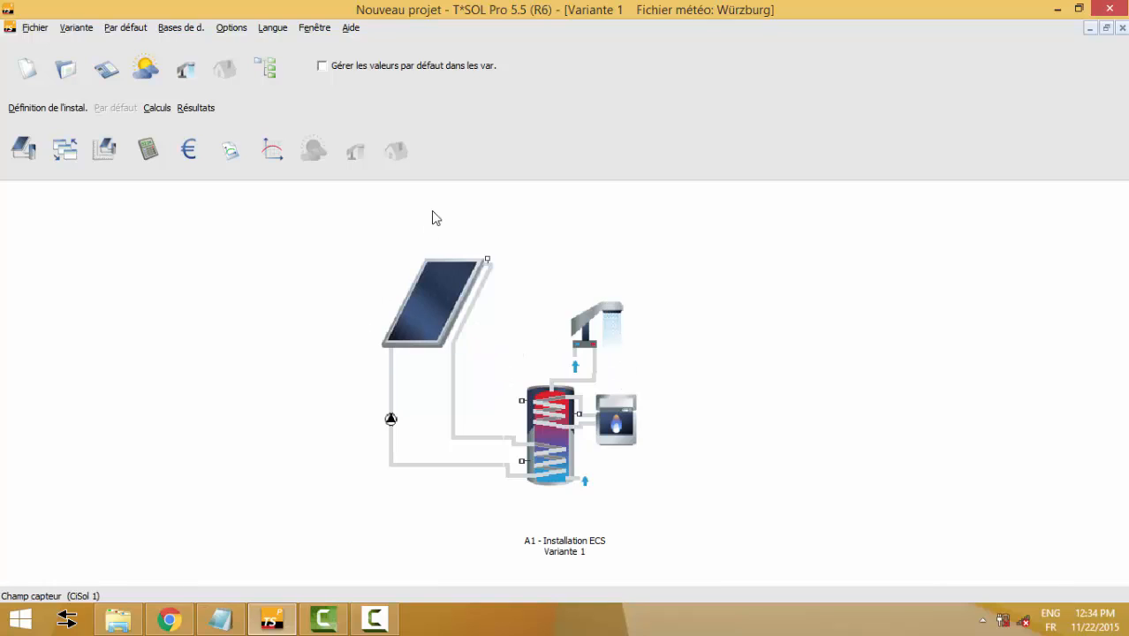
# Step: Set the project's weather data to Casablanca, Maroc, from the climate site list and confirm the Météo settings
pyautogui.click(148, 73)
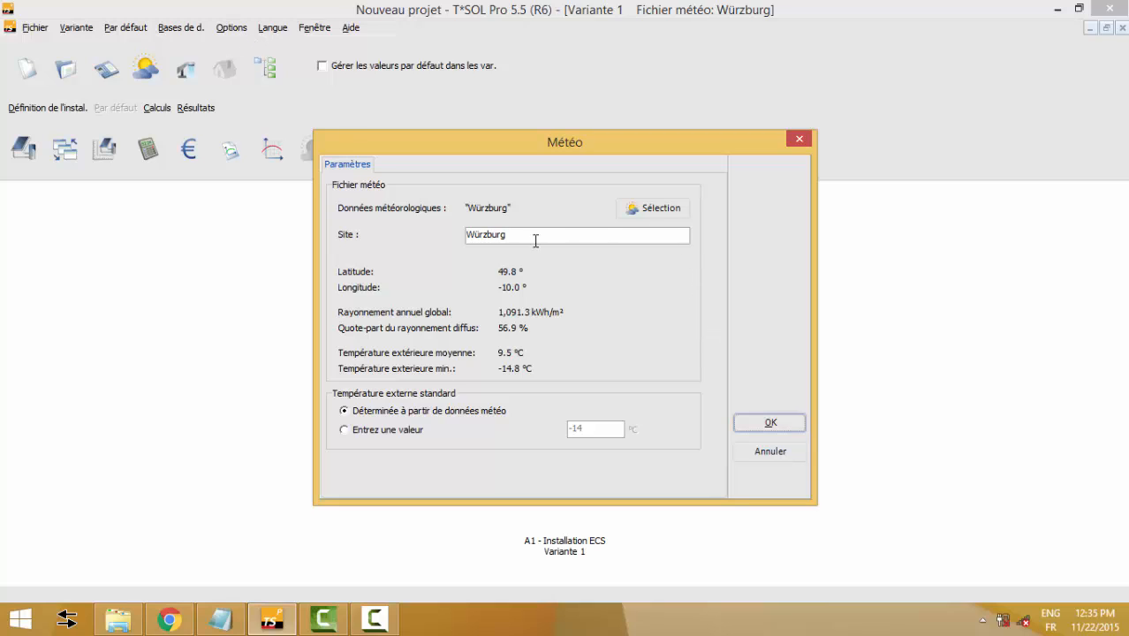
pyautogui.moveTo(512, 235); pyautogui.dragTo(370, 222)
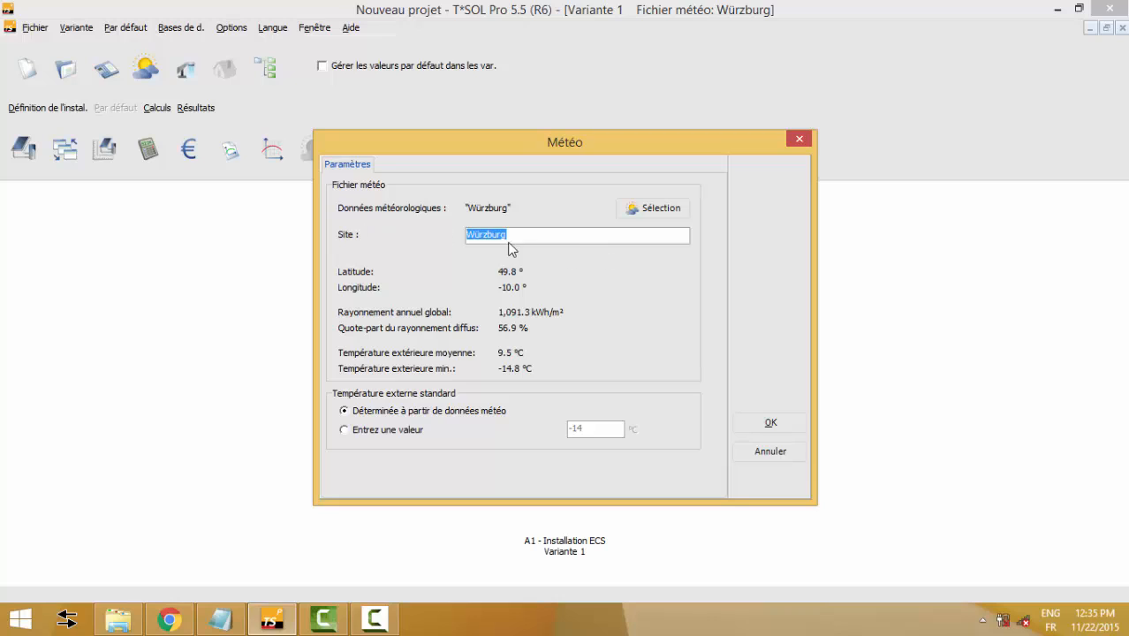
pyautogui.click(649, 214)
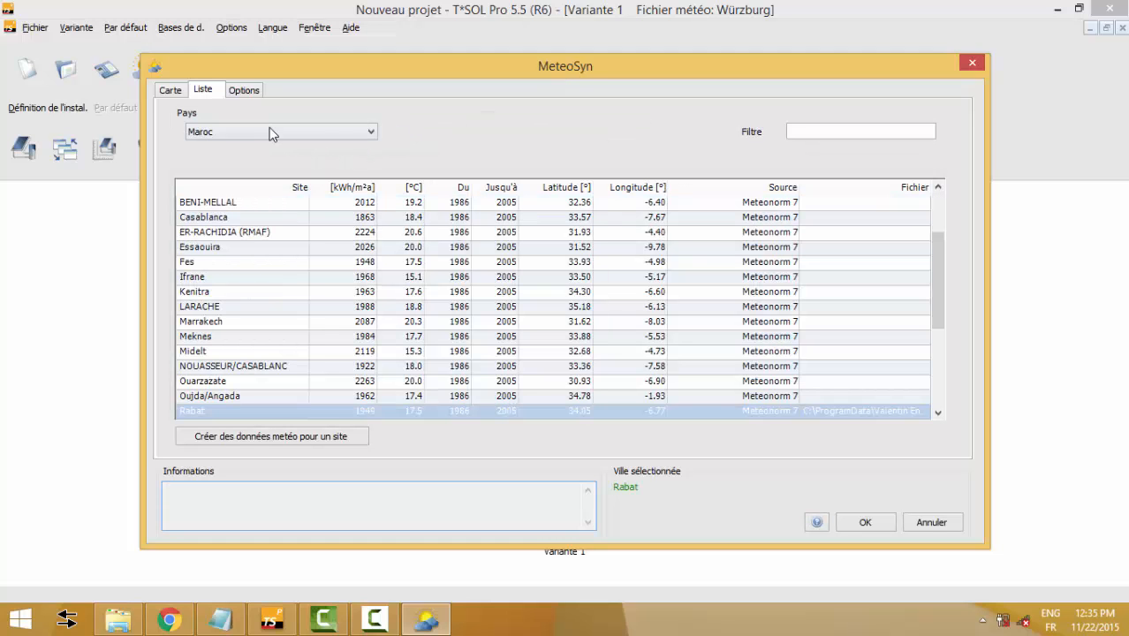
pyautogui.click(263, 133)
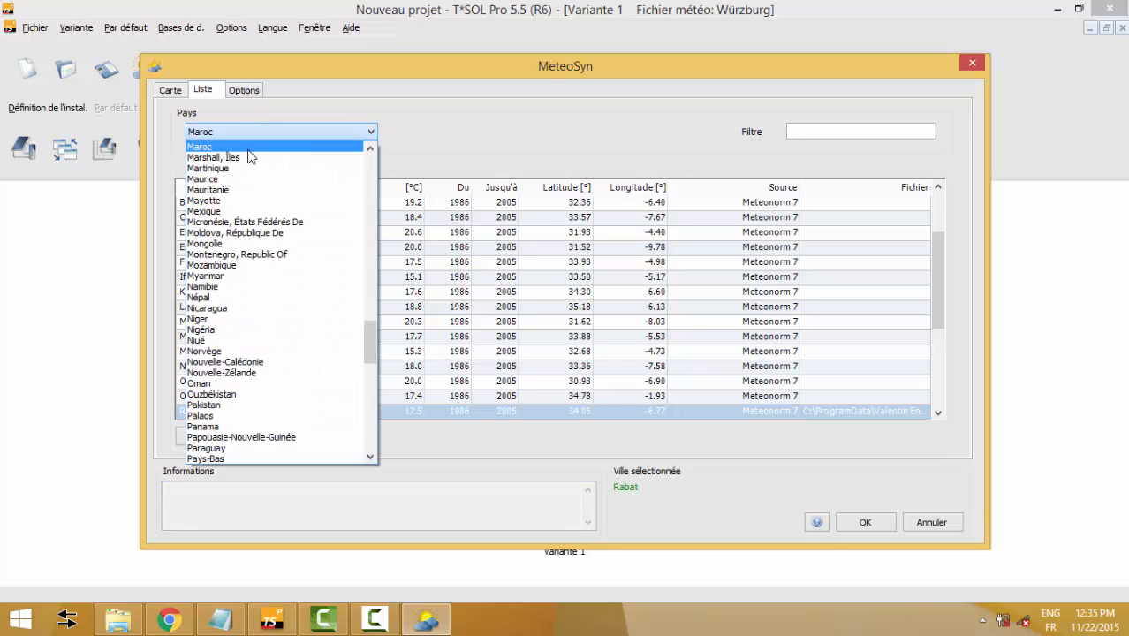
pyautogui.click(203, 411)
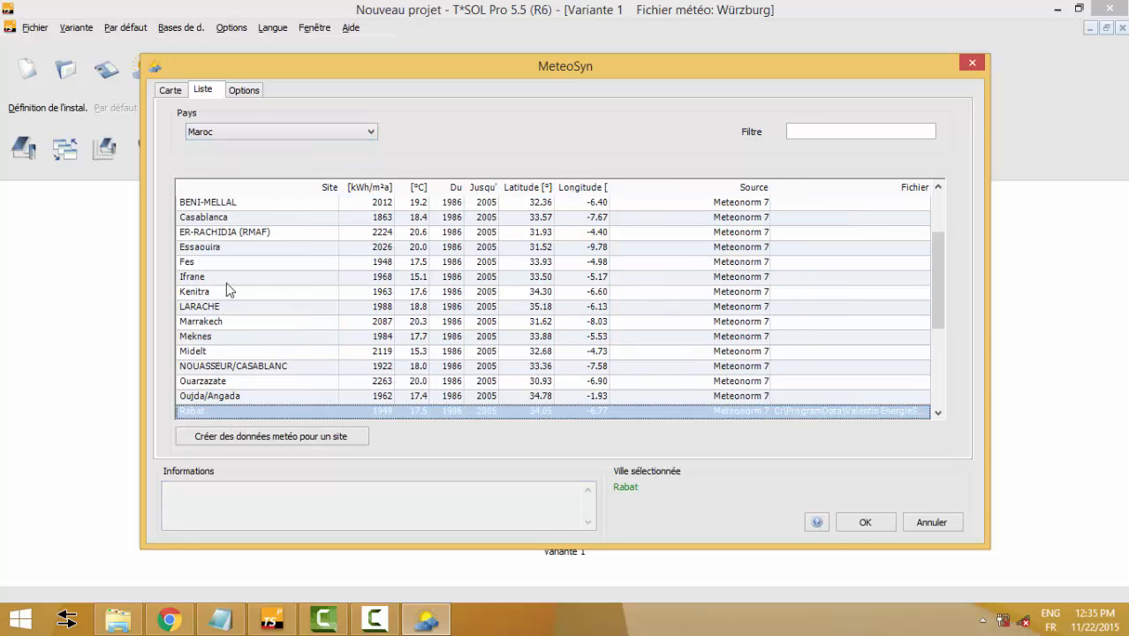
pyautogui.click(228, 221)
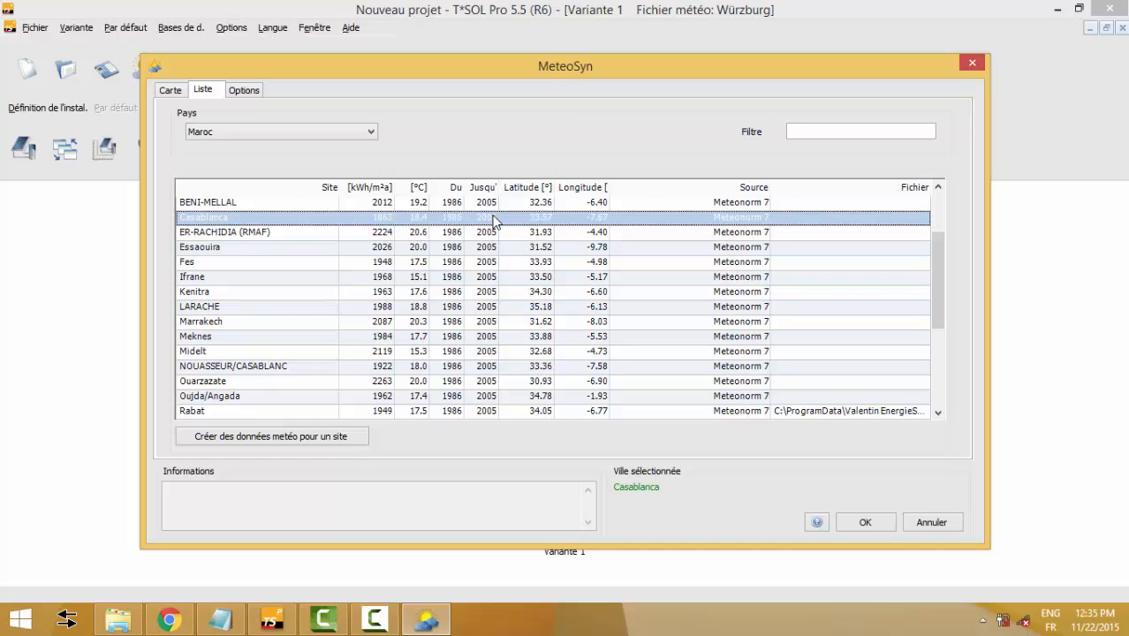
pyautogui.click(709, 232)
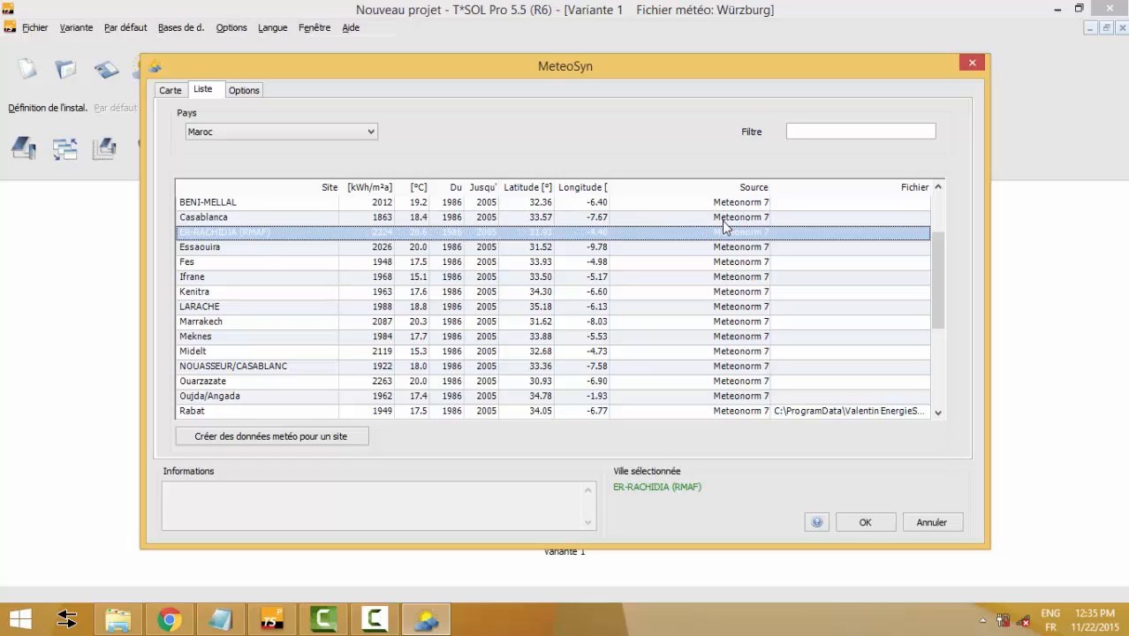
pyautogui.click(722, 222)
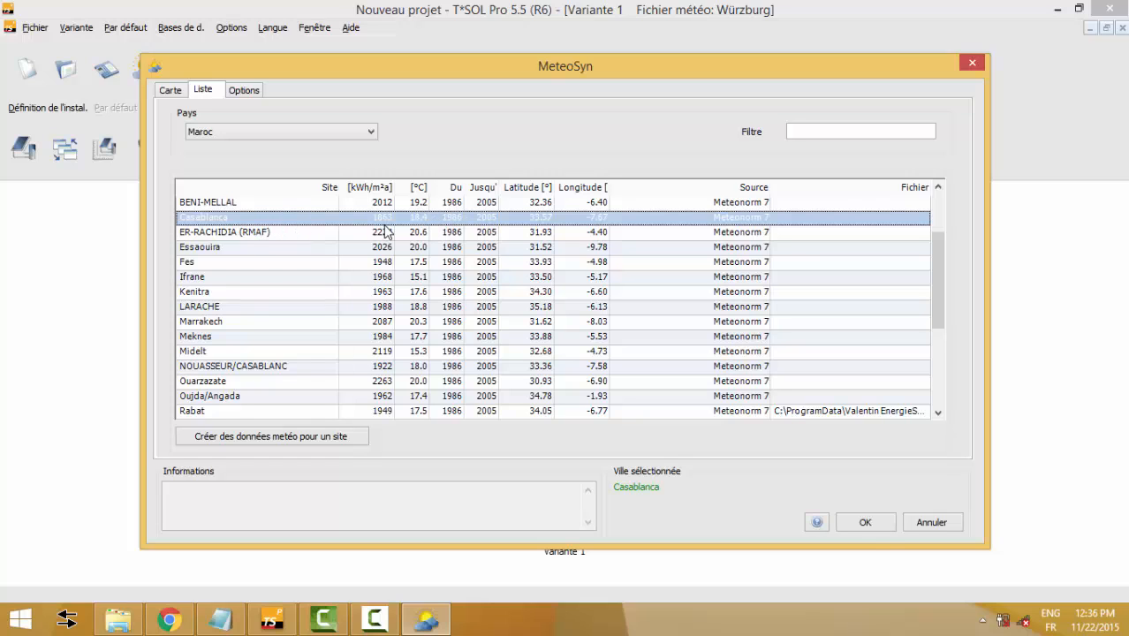
pyautogui.click(870, 528)
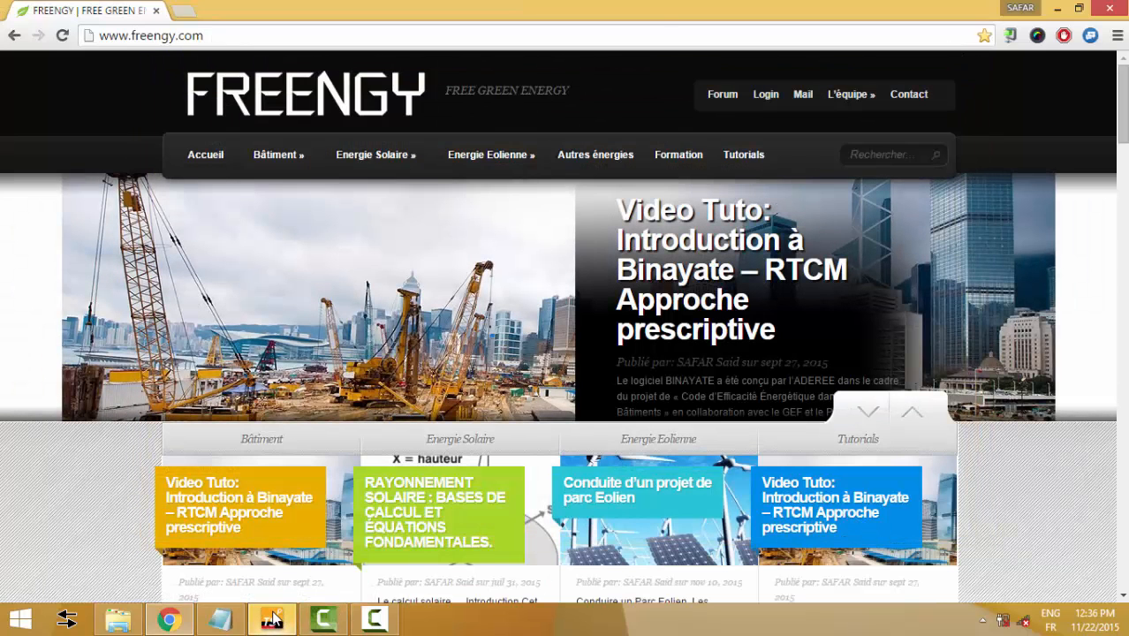
pyautogui.click(272, 619)
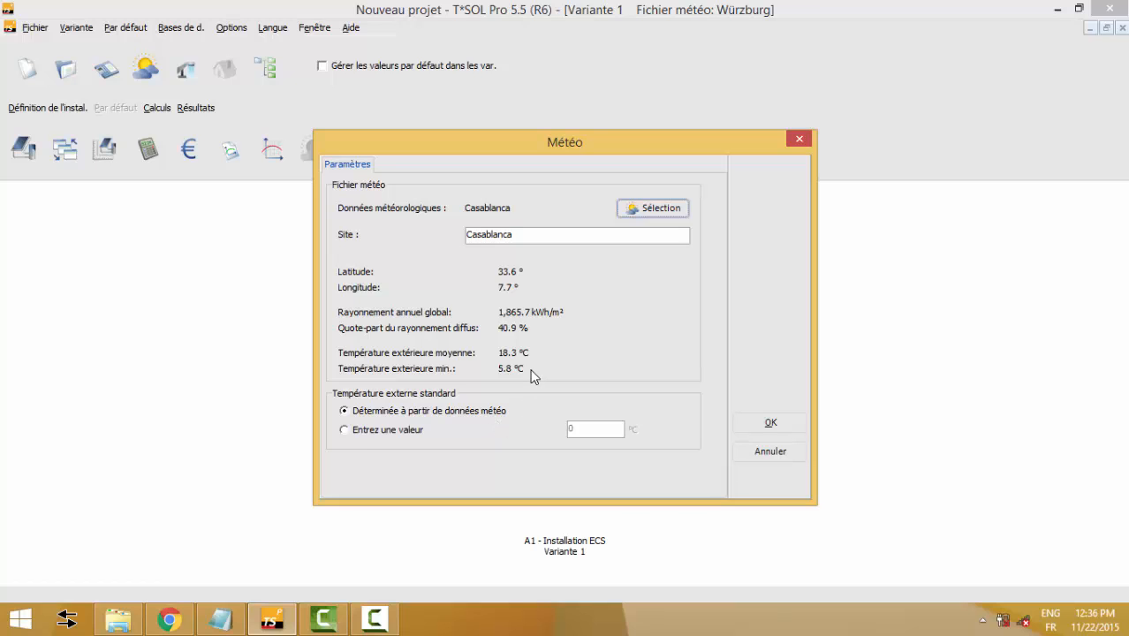
pyautogui.click(765, 423)
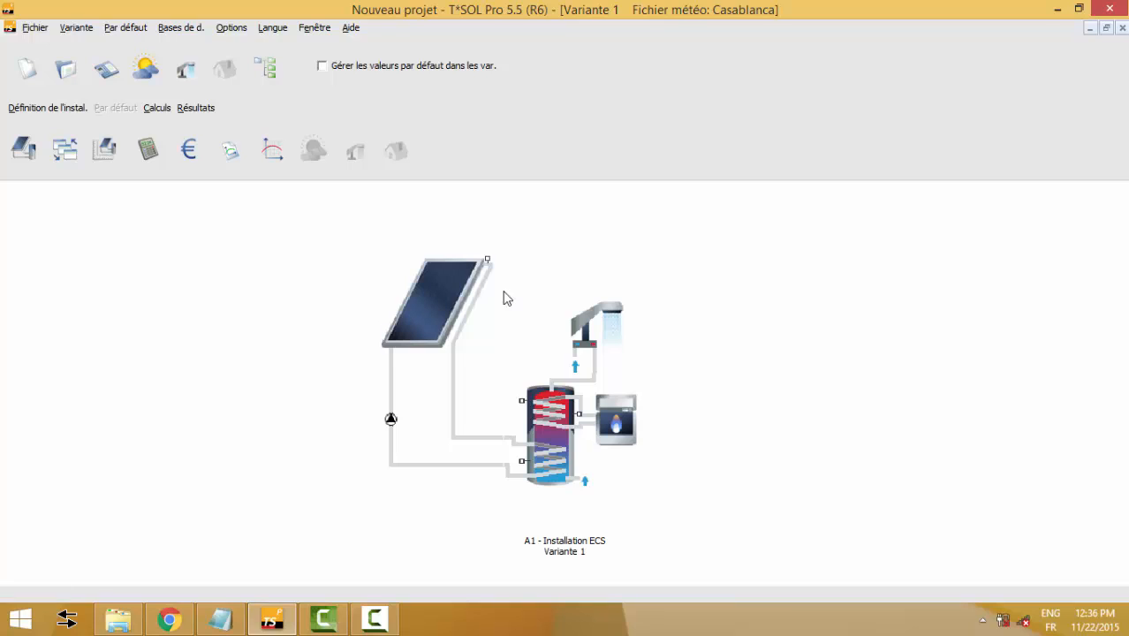
# Step: Open the installation selection in a maximized window and list the standard installations
pyautogui.click(19, 156)
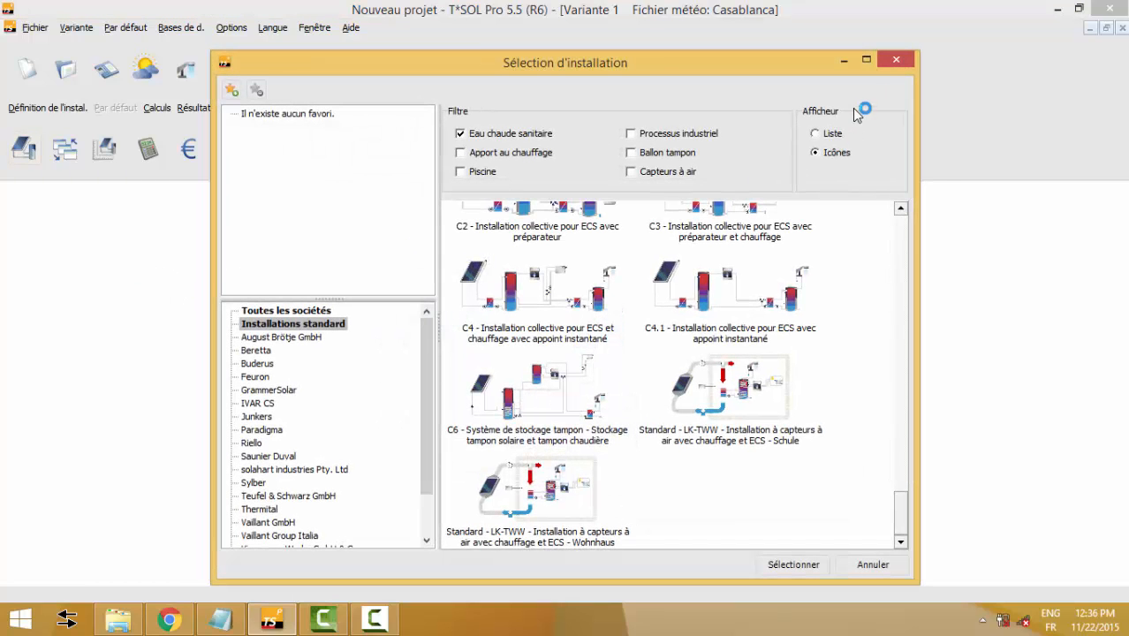
pyautogui.click(866, 60)
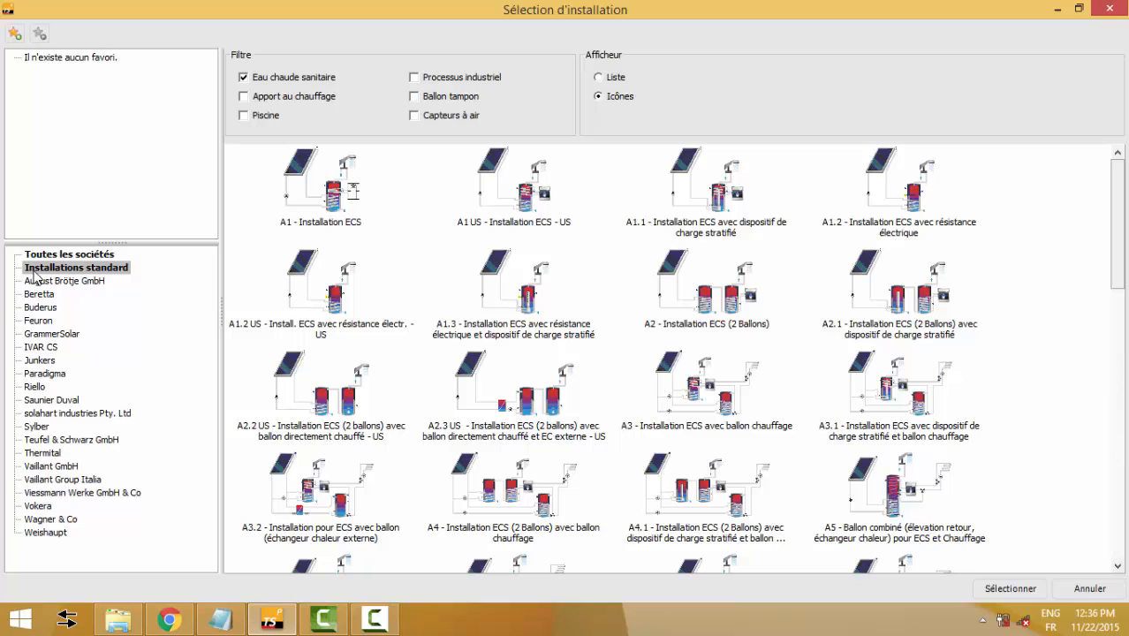
pyautogui.click(57, 268)
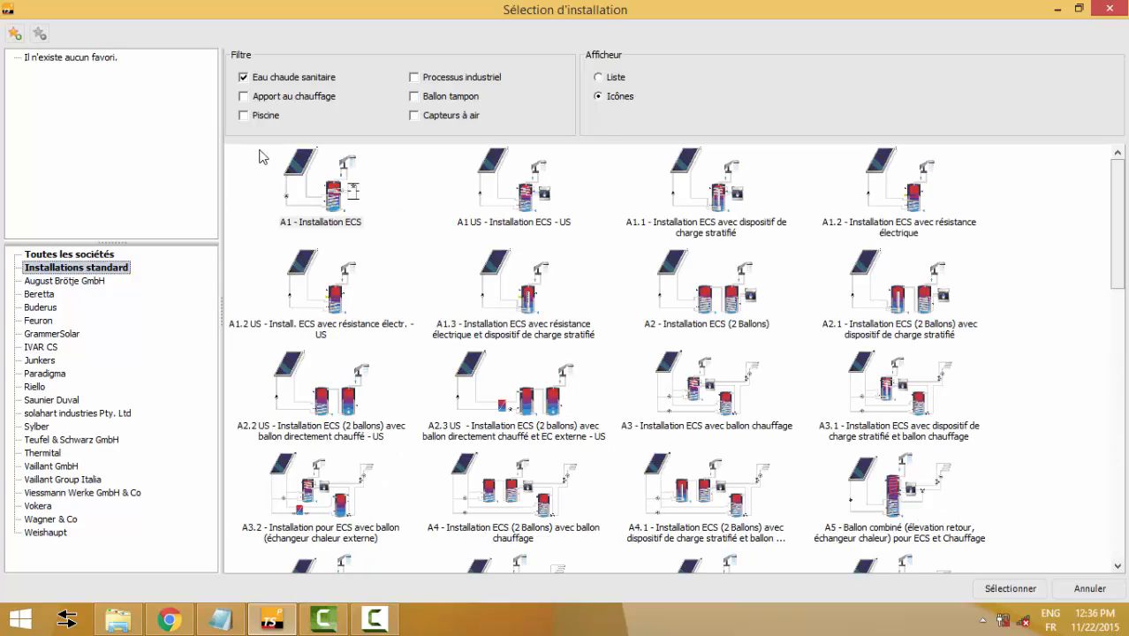
# Step: Examine the standard installations without and with the Eau chaude sanitaire filter
pyautogui.click(250, 79)
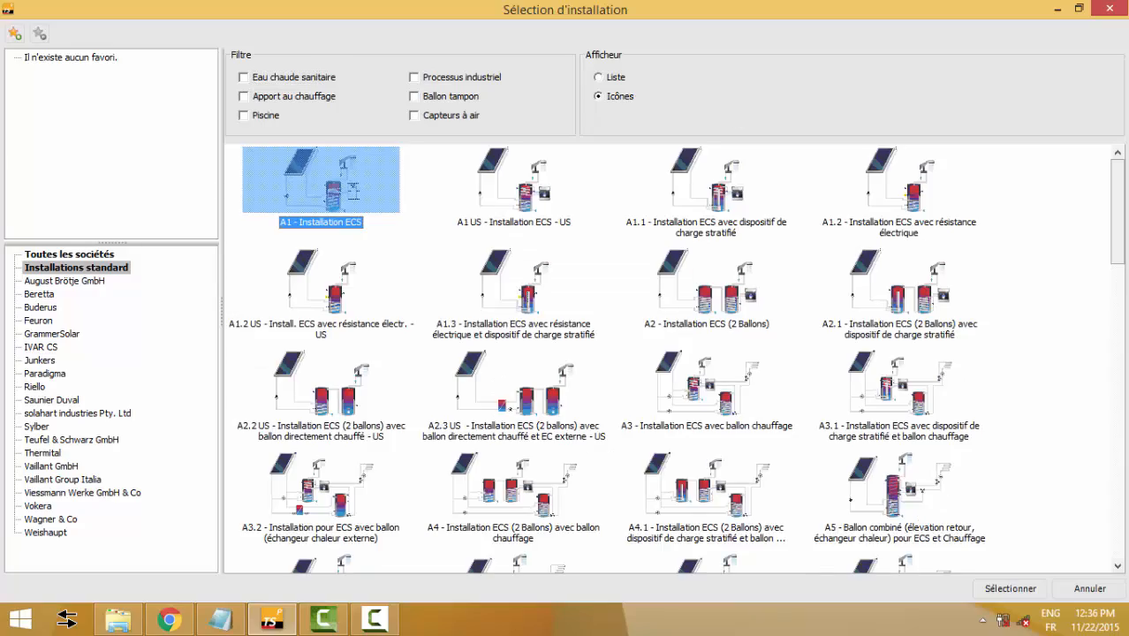
pyautogui.moveTo(1119, 222); pyautogui.dragTo(1124, 315)
pyautogui.moveTo(1125, 239); pyautogui.dragTo(1125, 215)
pyautogui.click(289, 79)
pyautogui.moveTo(1120, 249); pyautogui.dragTo(1120, 209)
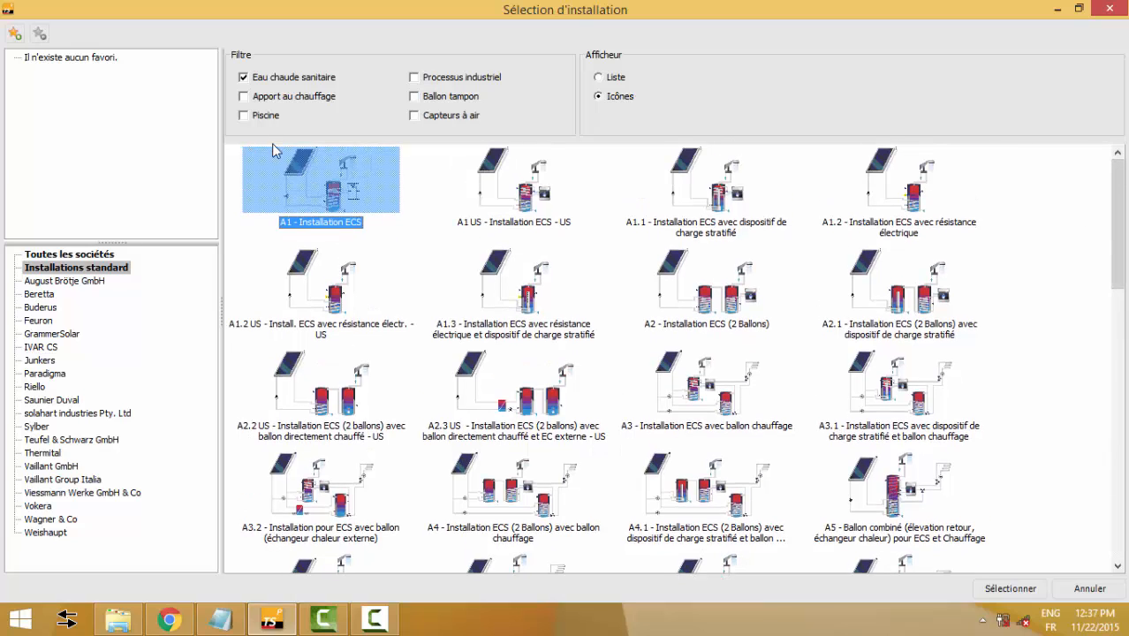
# Step: Browse the installations of all companies filtered by Piscine instead of Eau chaude sanitaire, and look at the Wagner & Co and Vokera B1 systems
pyautogui.click(74, 254)
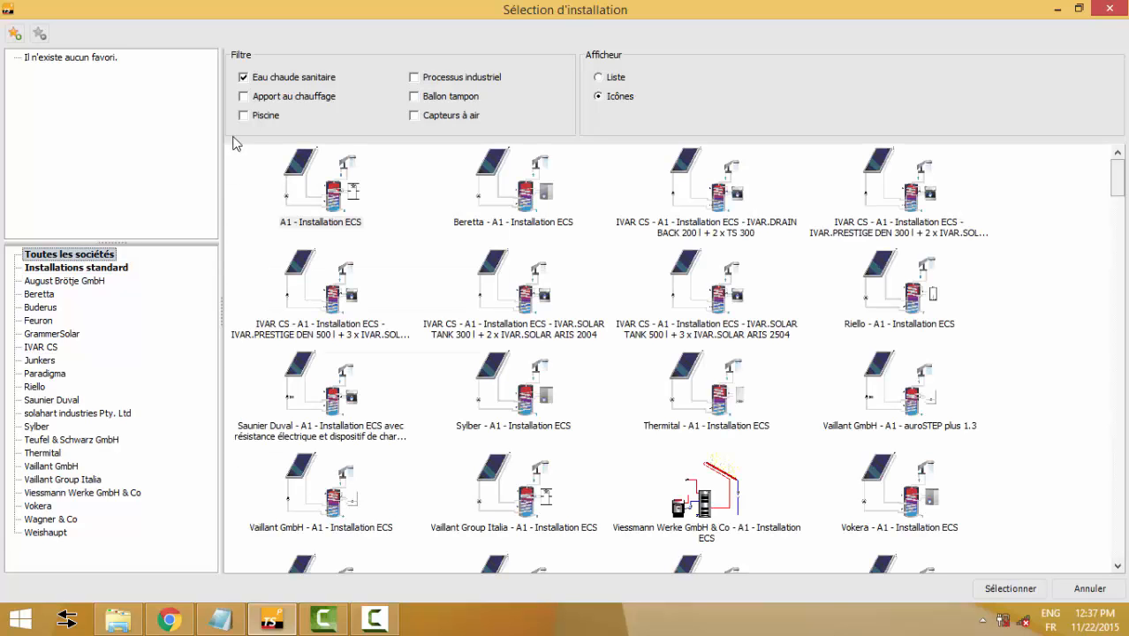
pyautogui.click(272, 75)
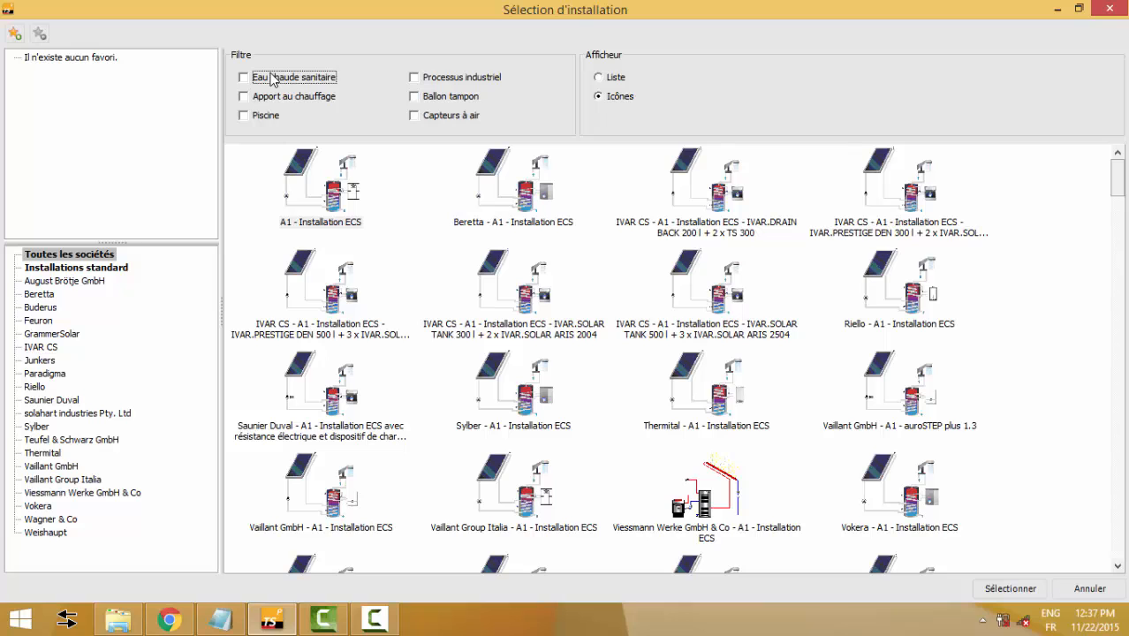
pyautogui.click(268, 116)
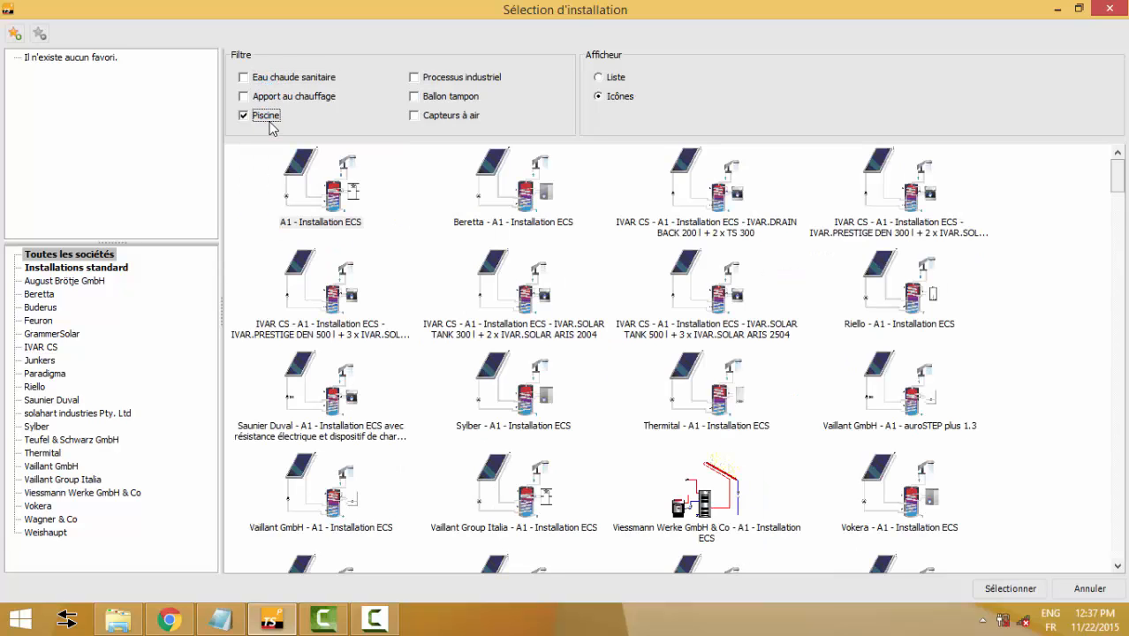
pyautogui.moveTo(1121, 214); pyautogui.dragTo(1115, 292)
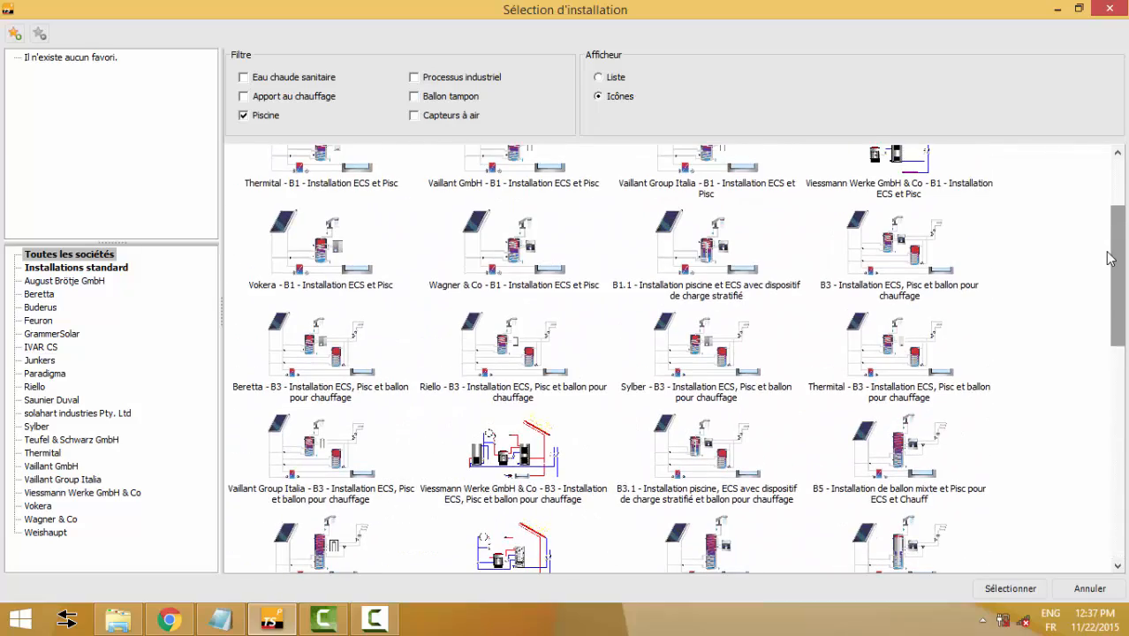
pyautogui.click(524, 255)
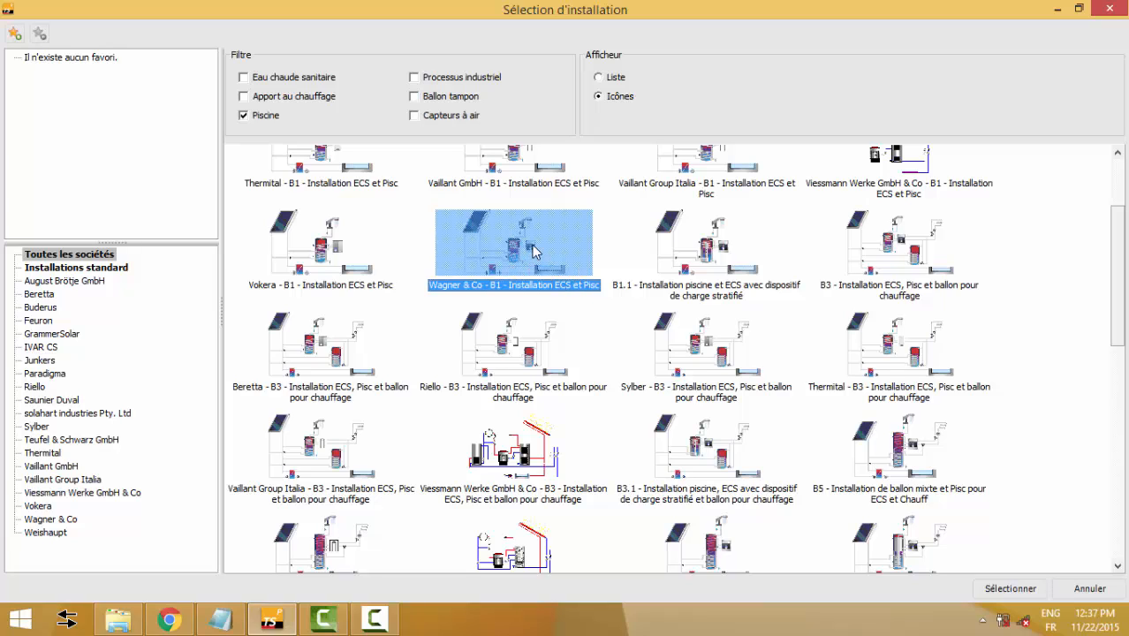
pyautogui.click(350, 267)
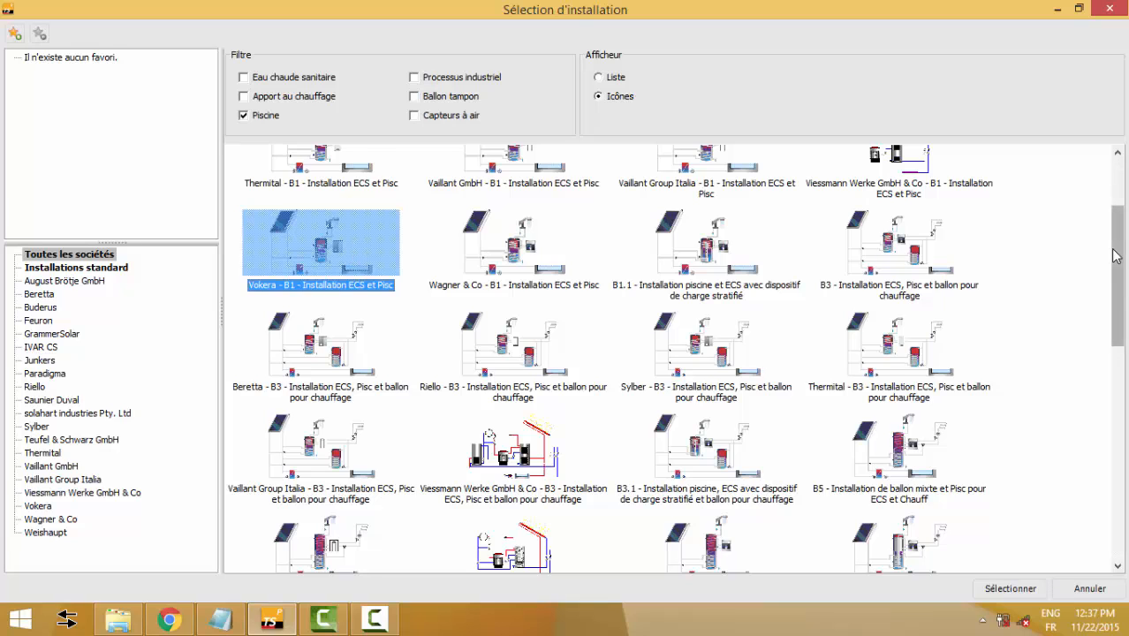
pyautogui.scroll(3, 800, 215)
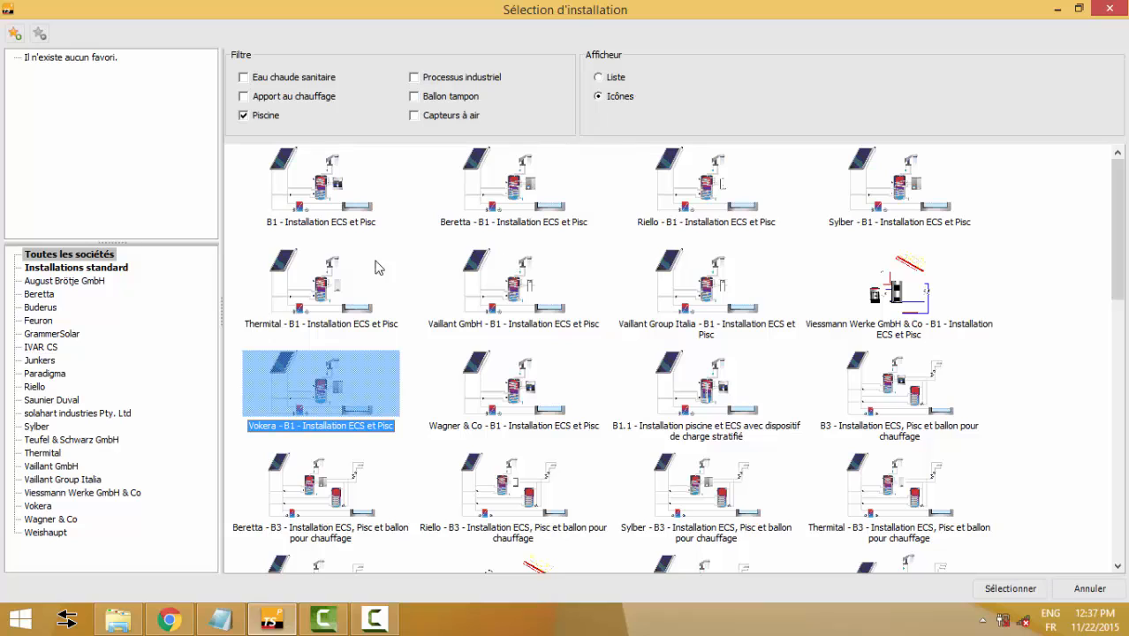
# Step: Filter the standard installations by Eau chaude sanitaire only and choose the A1.2 US system with electric resistance, without carrying over the current variant's input data
pyautogui.click(56, 267)
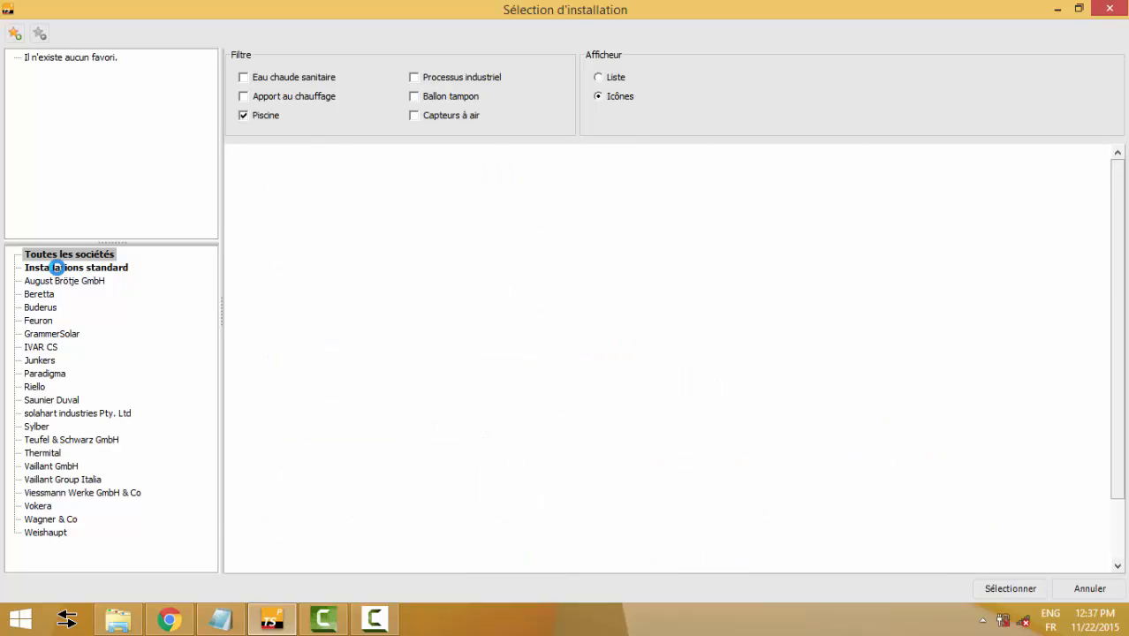
pyautogui.click(265, 115)
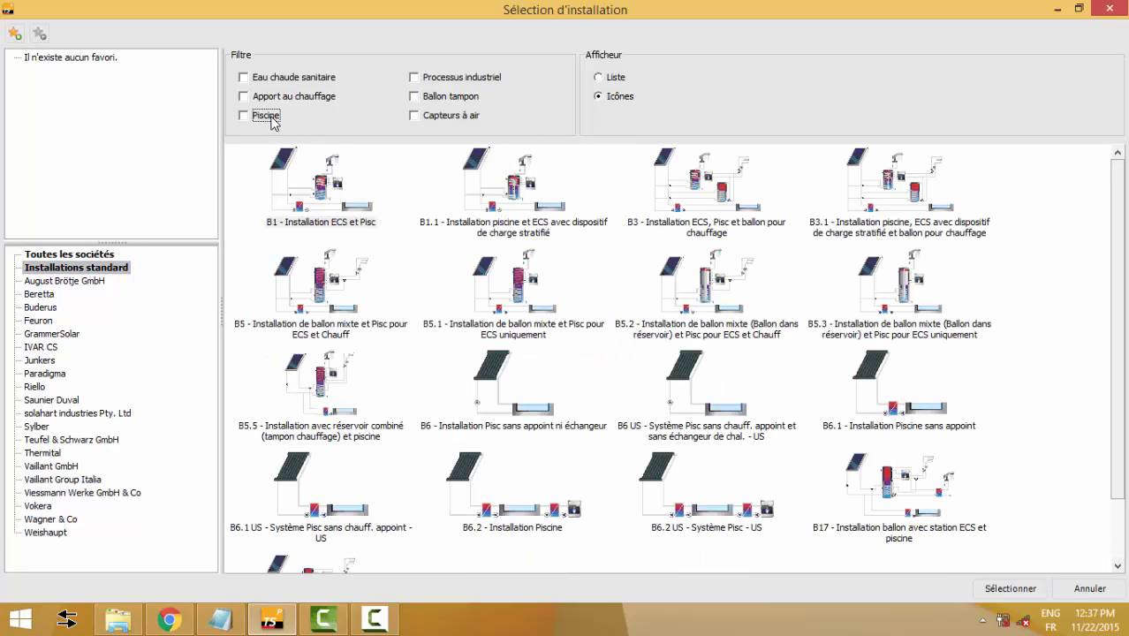
pyautogui.click(283, 79)
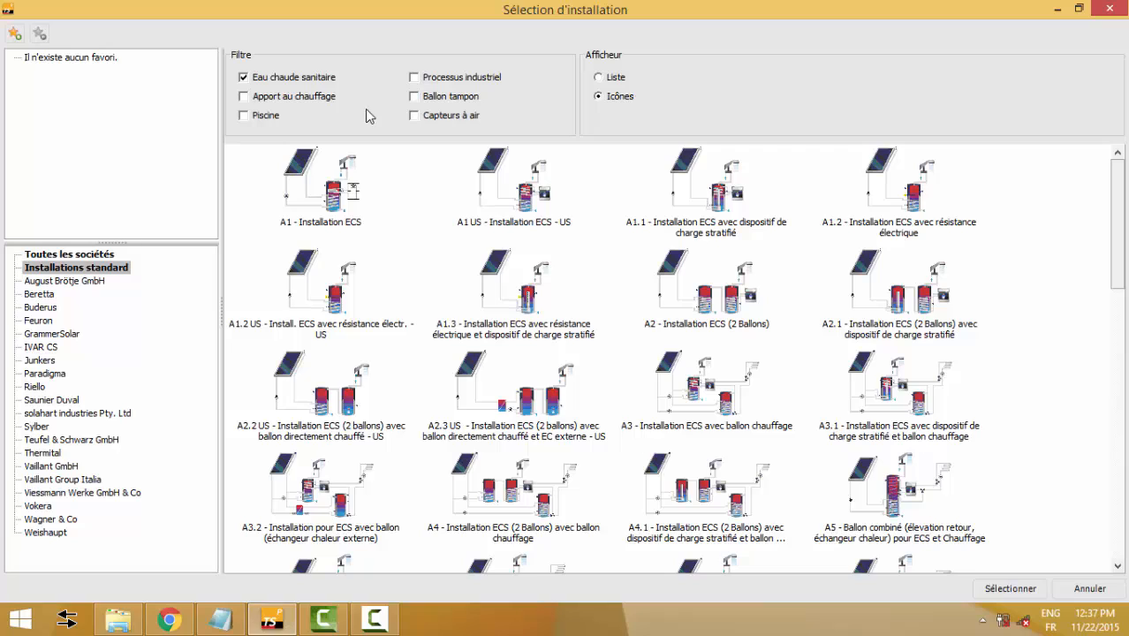
pyautogui.click(537, 295)
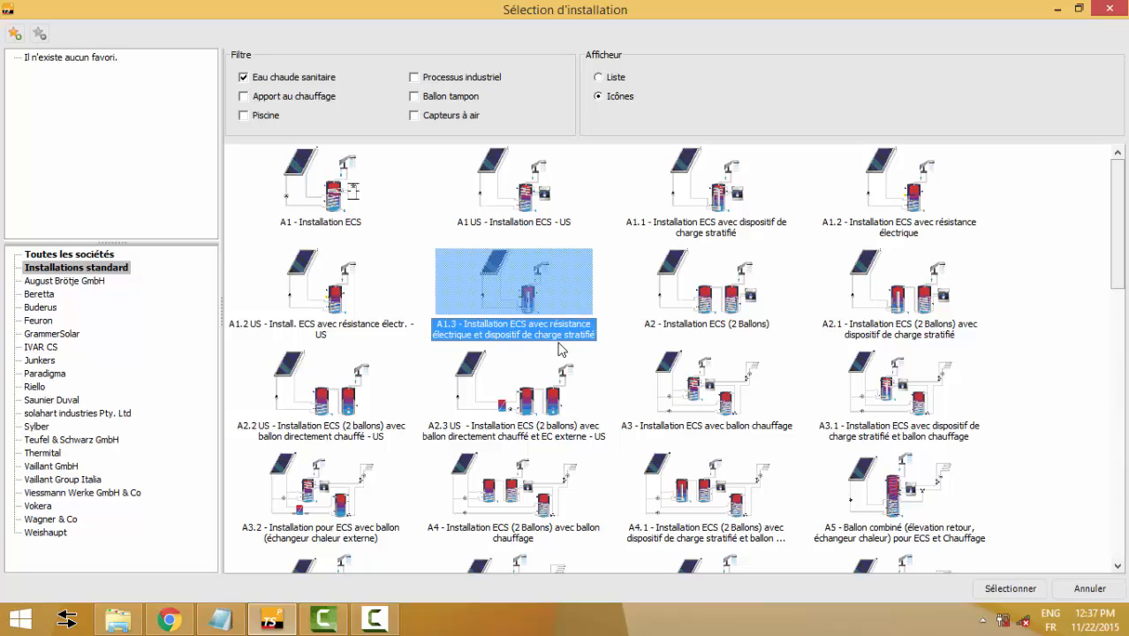
pyautogui.click(333, 300)
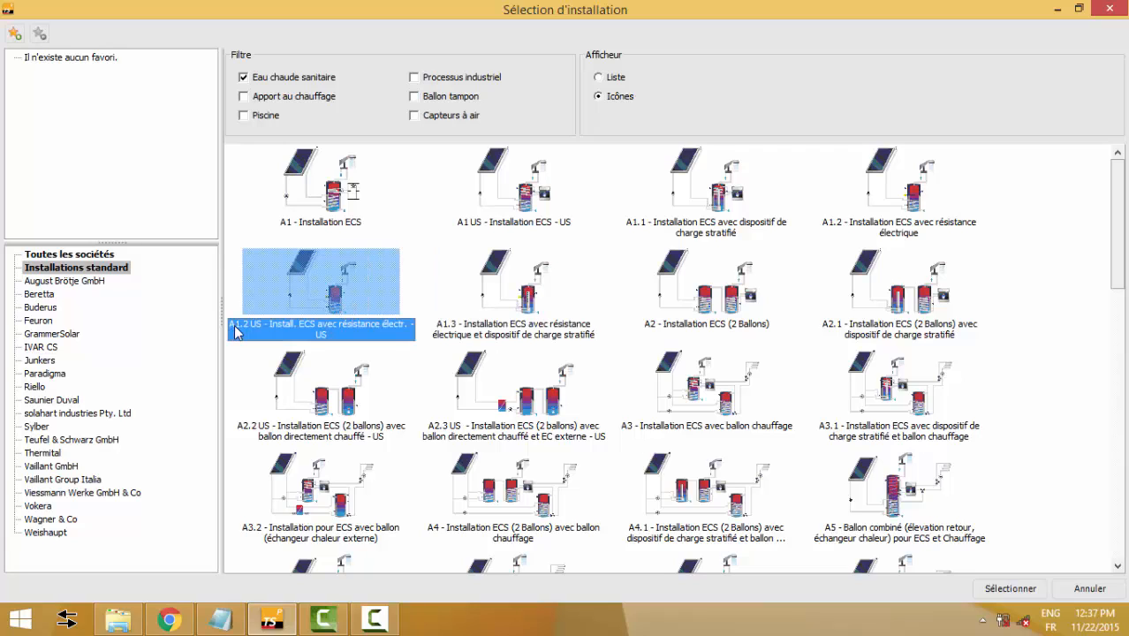
pyautogui.doubleClick(354, 303)
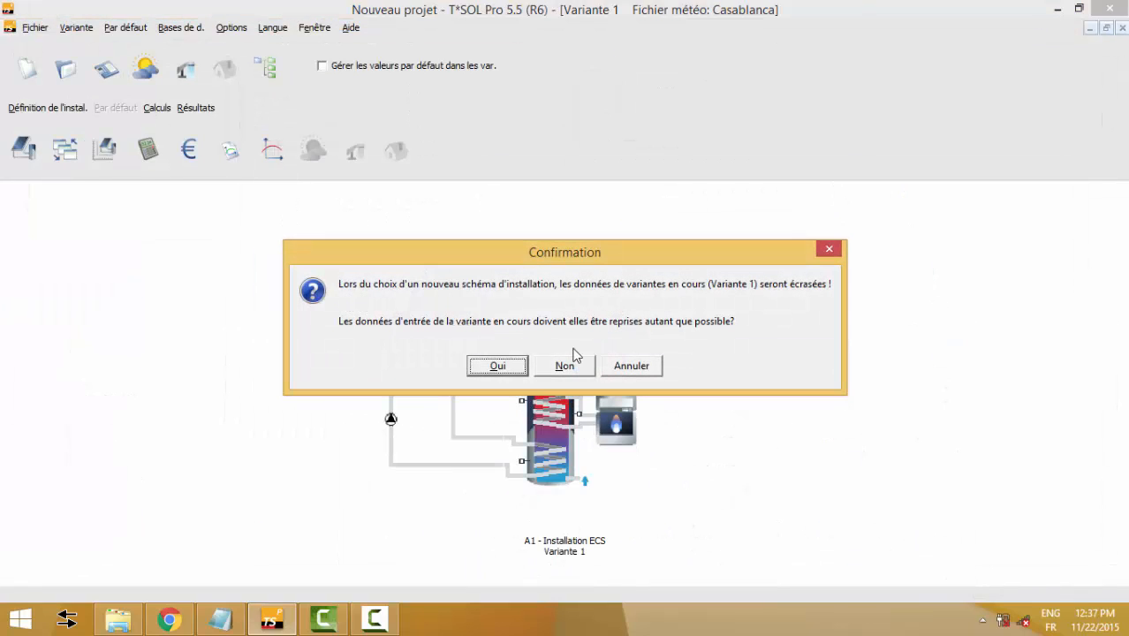
pyautogui.click(564, 366)
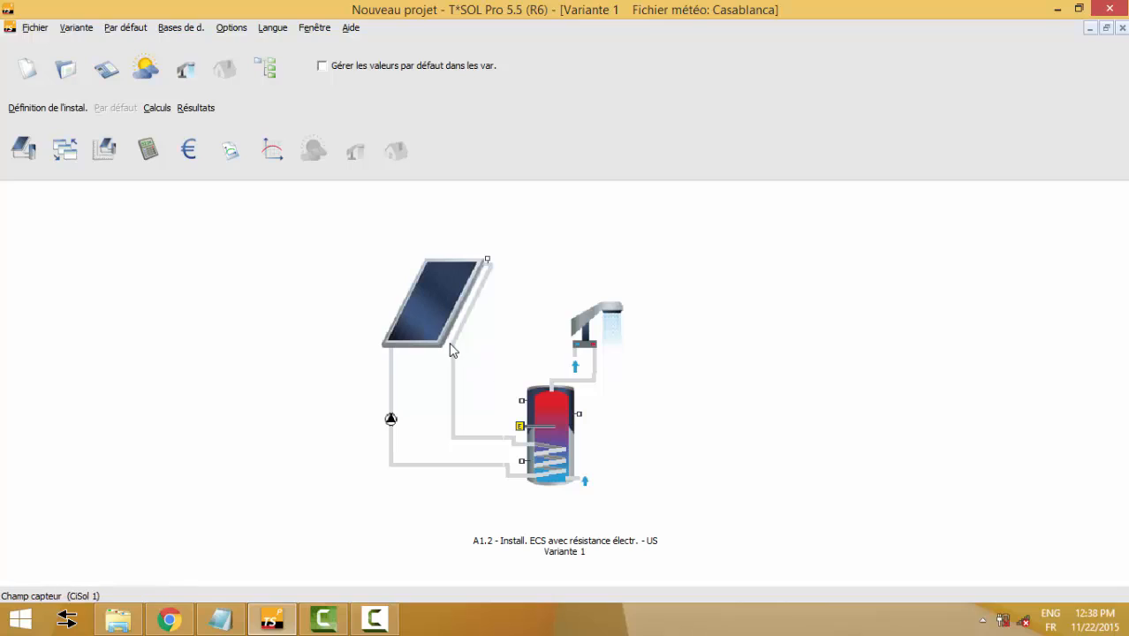
# Step: Look over the collector field, solar circuit, storage tank and hot water consumption components in the A1.2 system diagram
pyautogui.click(446, 329)
pyautogui.click(406, 448)
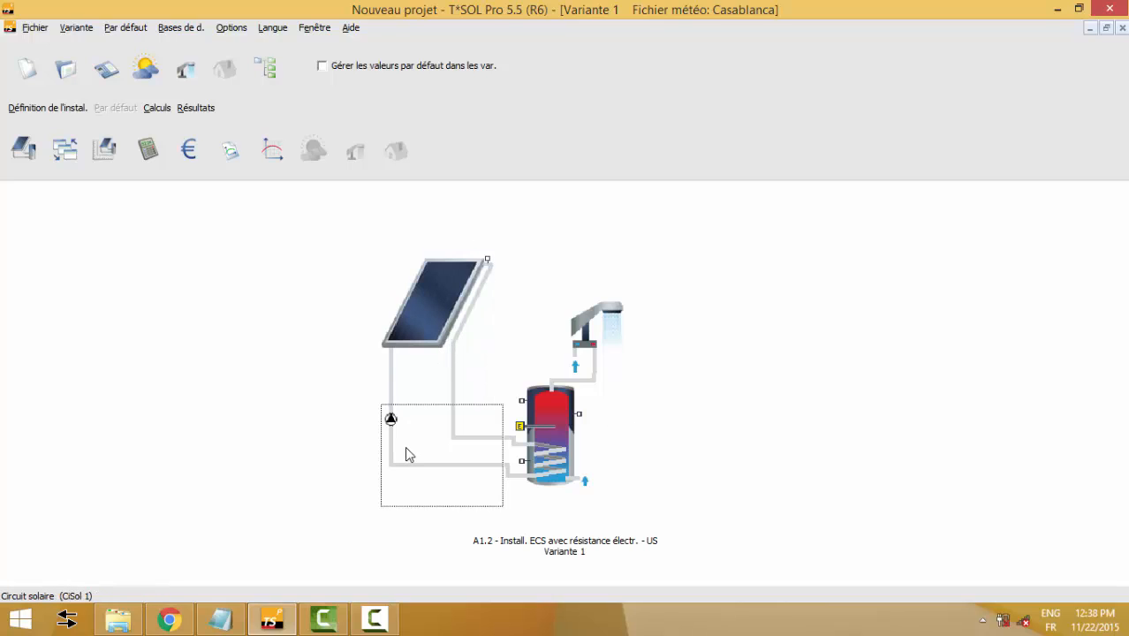
pyautogui.click(601, 332)
pyautogui.click(552, 424)
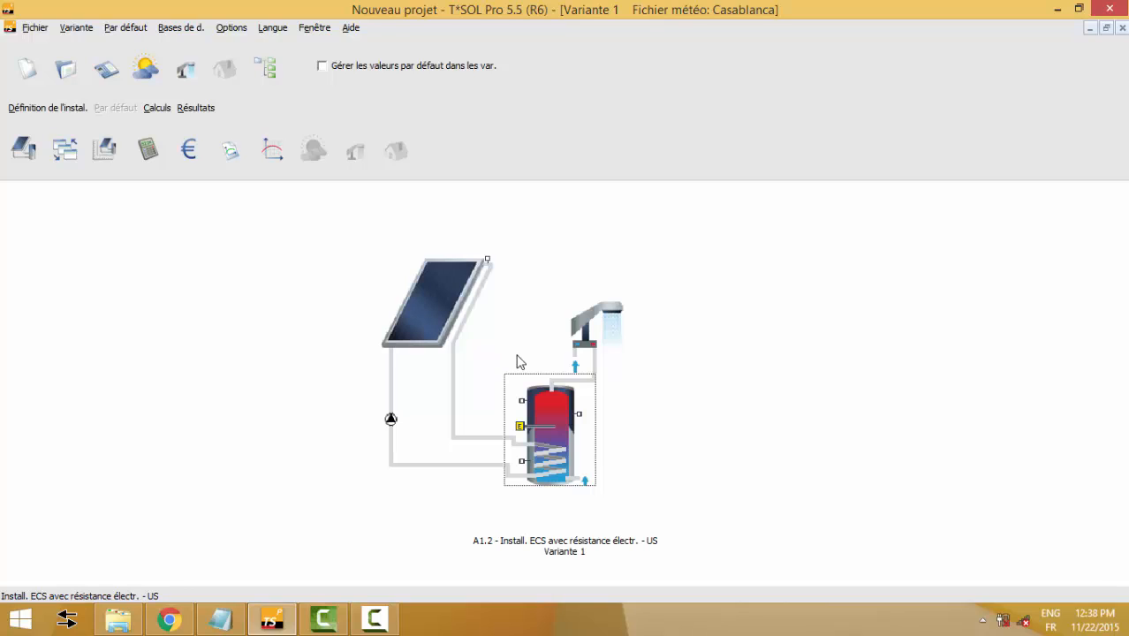
pyautogui.click(573, 327)
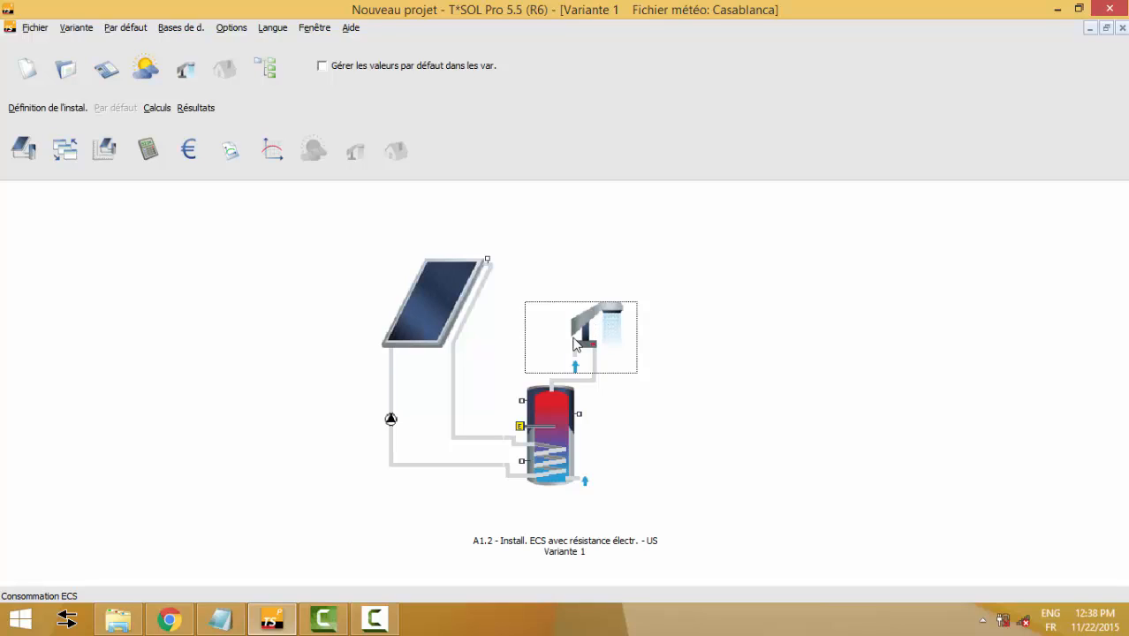
# Step: Set the hot water consumption to a daily average of 400 l and the hot water setpoint temperature to 60 °C
pyautogui.doubleClick(599, 333)
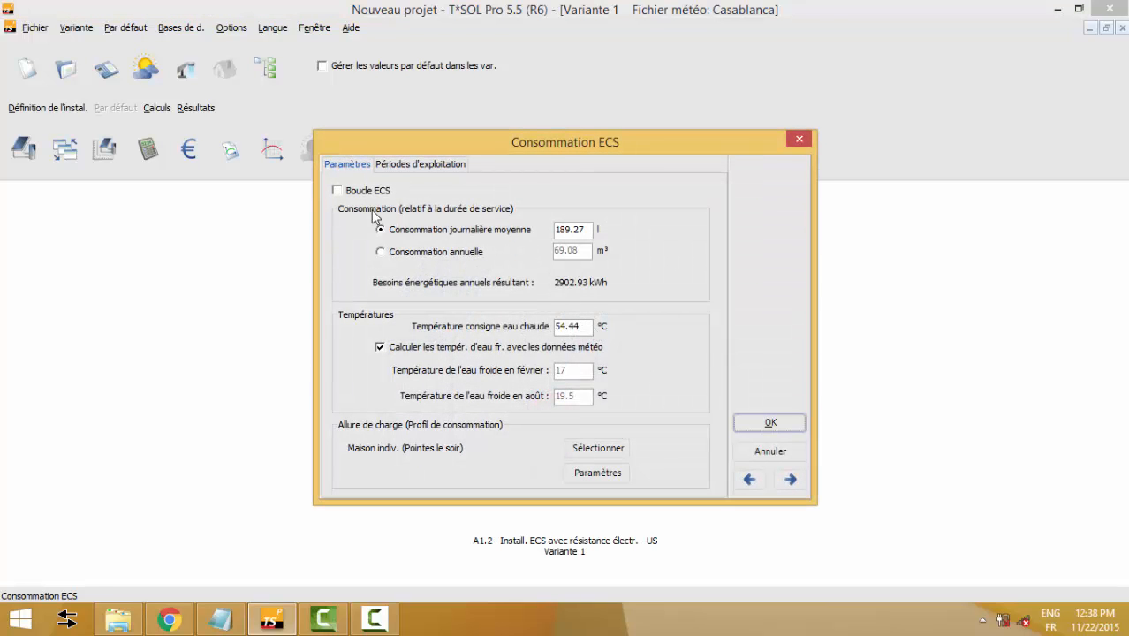
pyautogui.click(412, 253)
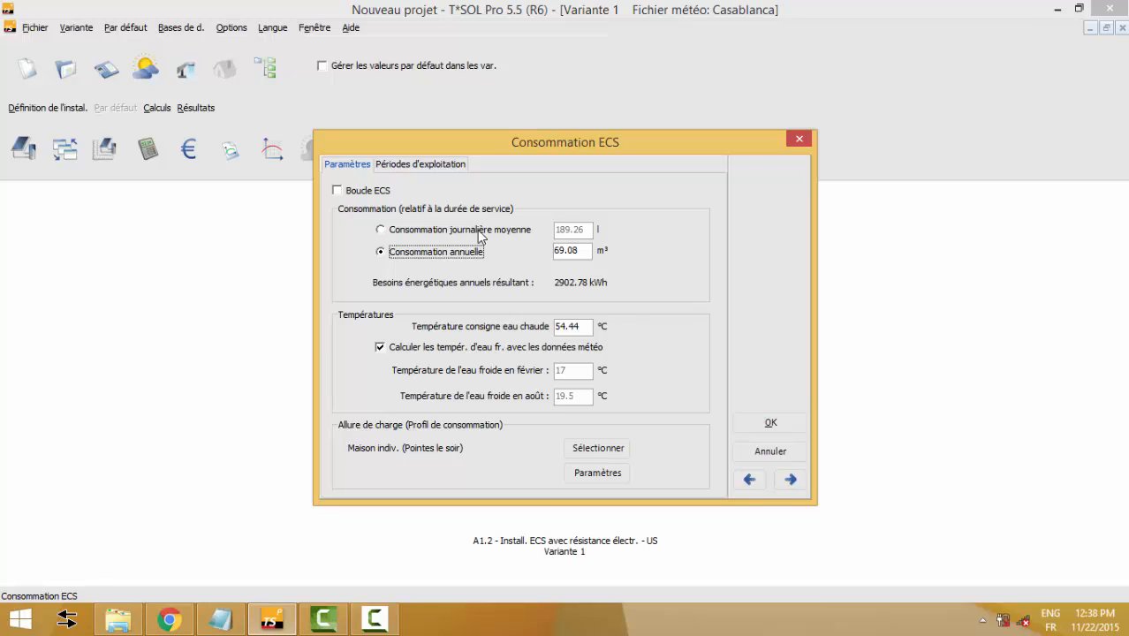
pyautogui.click(412, 230)
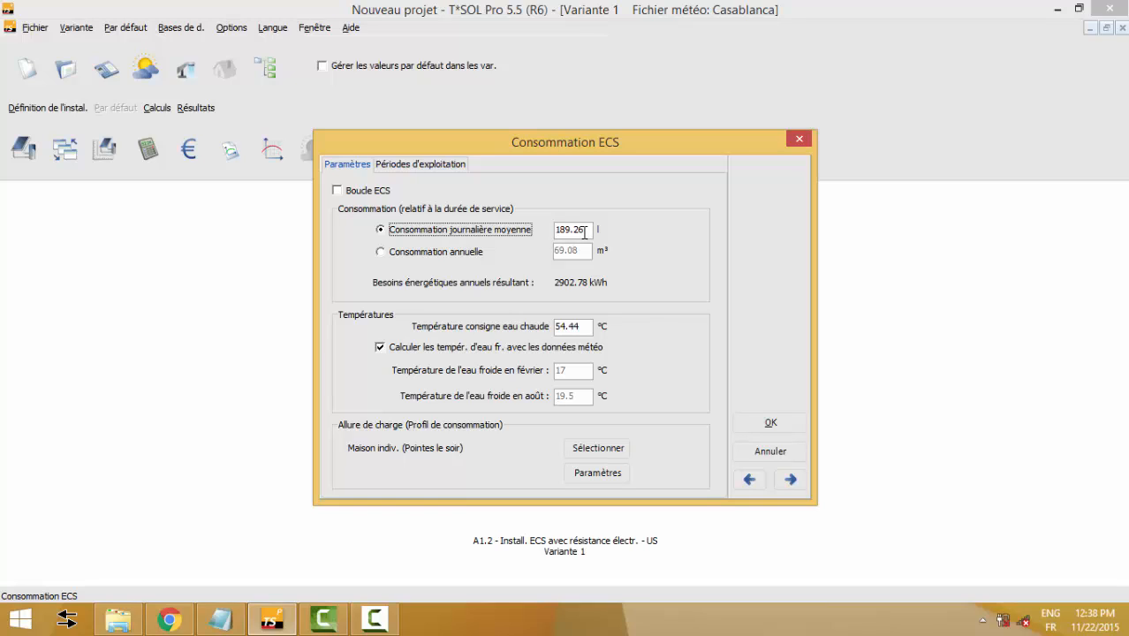
pyautogui.moveTo(584, 231); pyautogui.dragTo(546, 237)
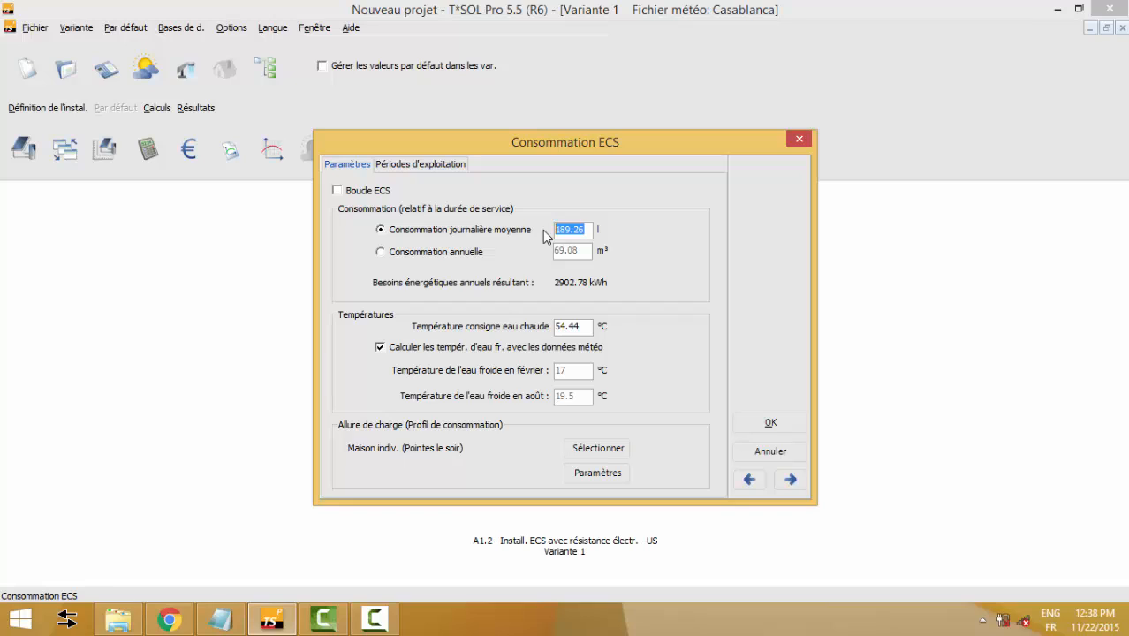
pyautogui.write('400')
pyautogui.click(588, 329)
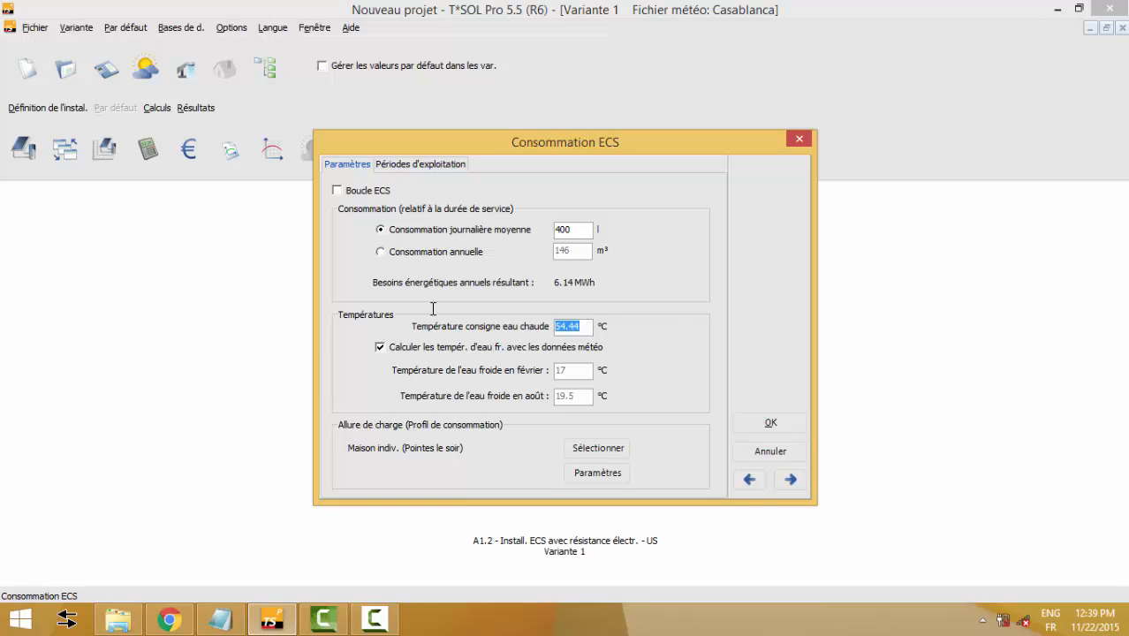
pyautogui.write('60')
# Step: Try the Boucle ECS option for the hot water consumption and switch it off again
pyautogui.moveTo(483, 146); pyautogui.dragTo(532, 151)
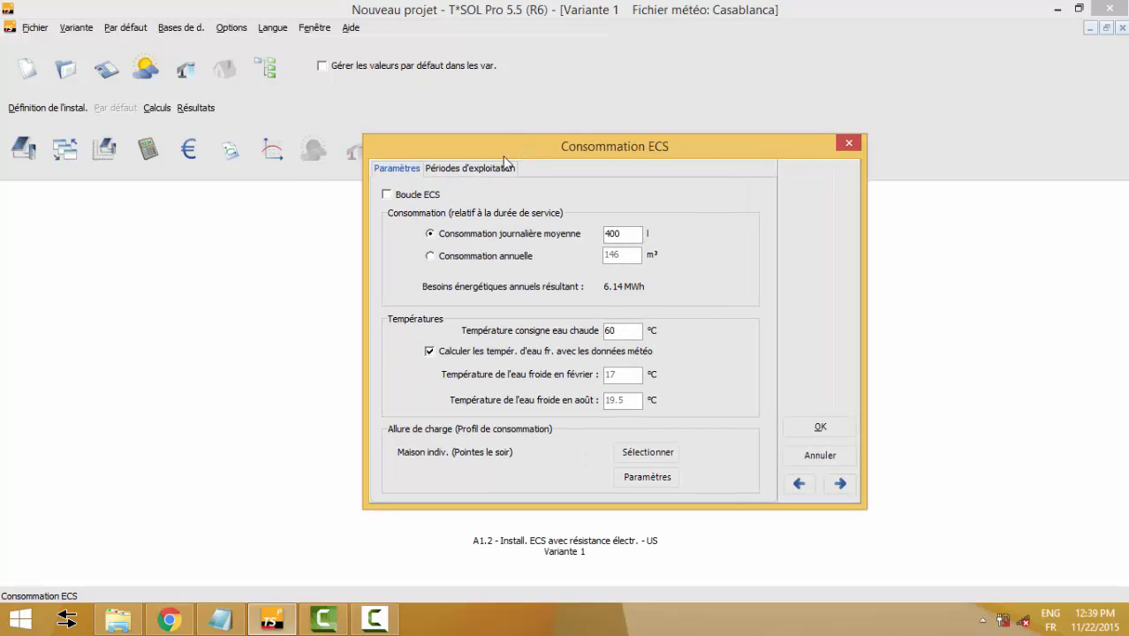
pyautogui.click(415, 195)
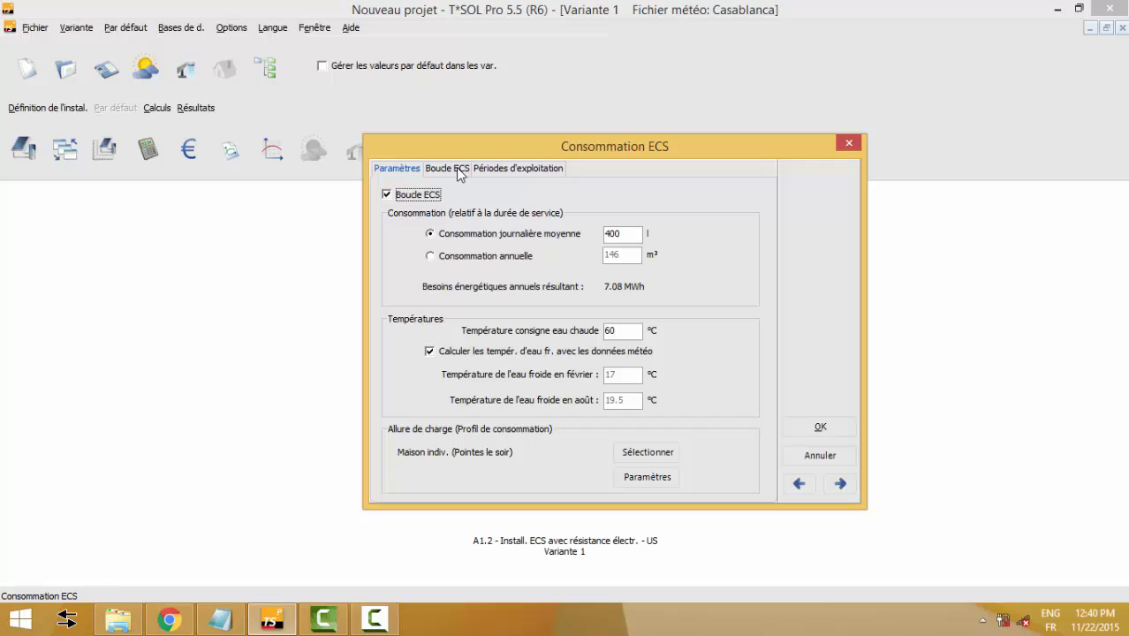
pyautogui.click(425, 197)
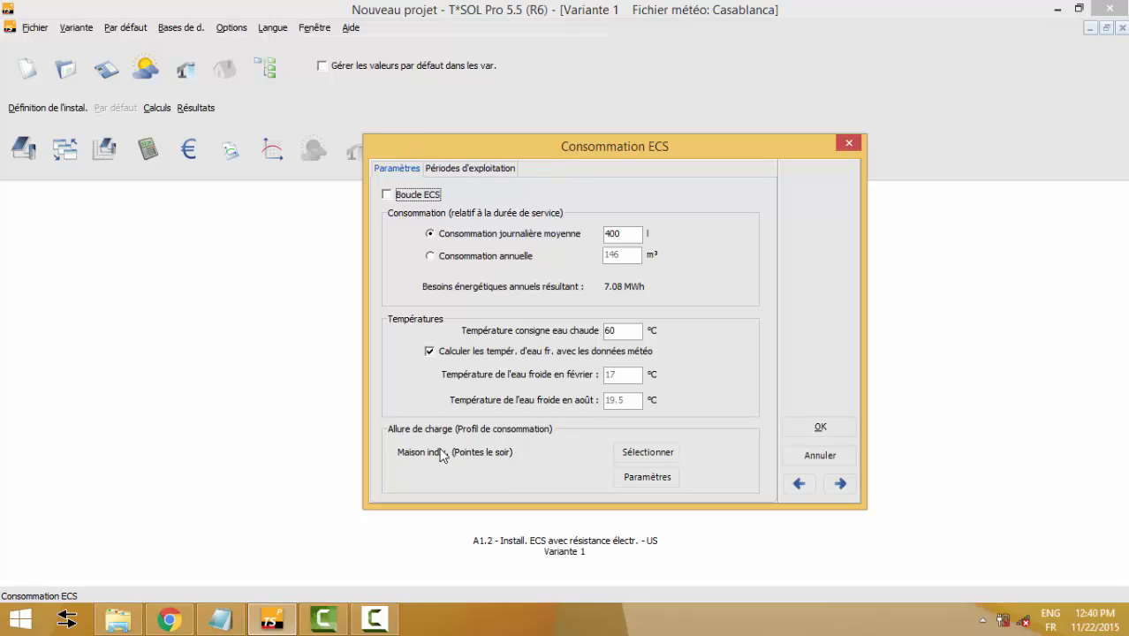
pyautogui.moveTo(630, 232); pyautogui.dragTo(459, 232)
# Step: Browse the available load profiles and choose Maison indiv. (Pointes le soir) as the consumption profile
pyautogui.click(654, 459)
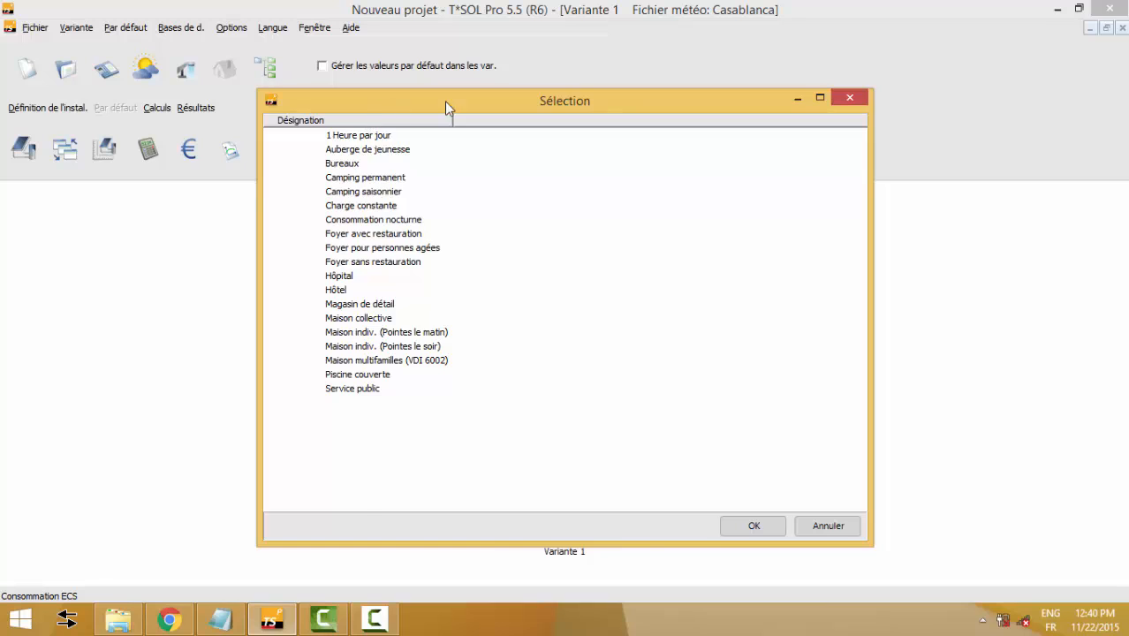
pyautogui.moveTo(444, 101); pyautogui.dragTo(521, 75)
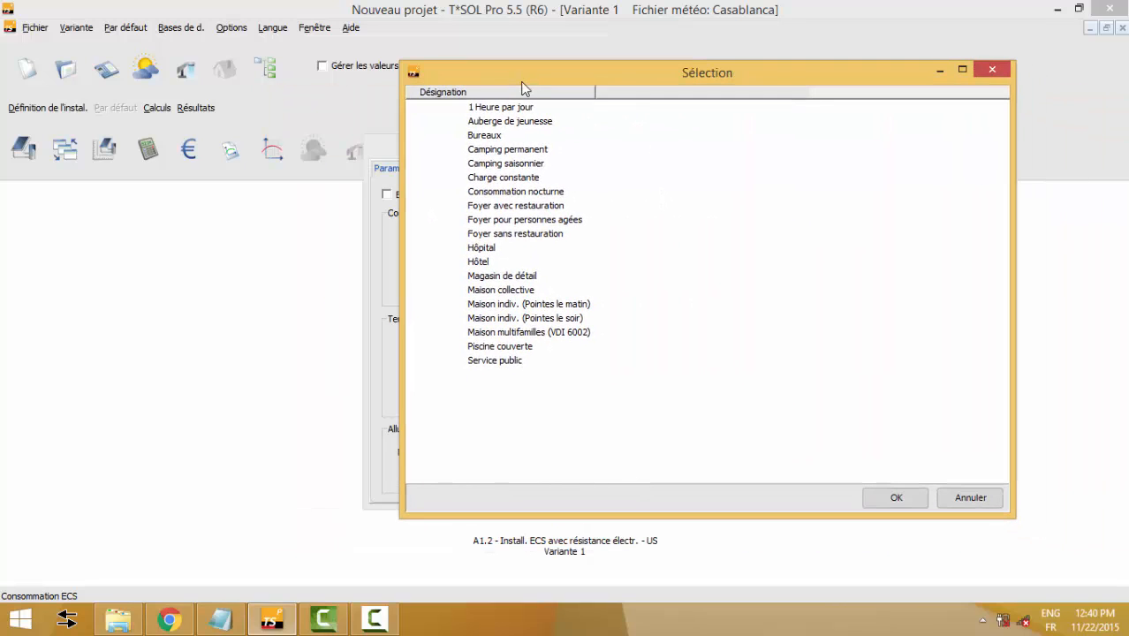
pyautogui.click(491, 263)
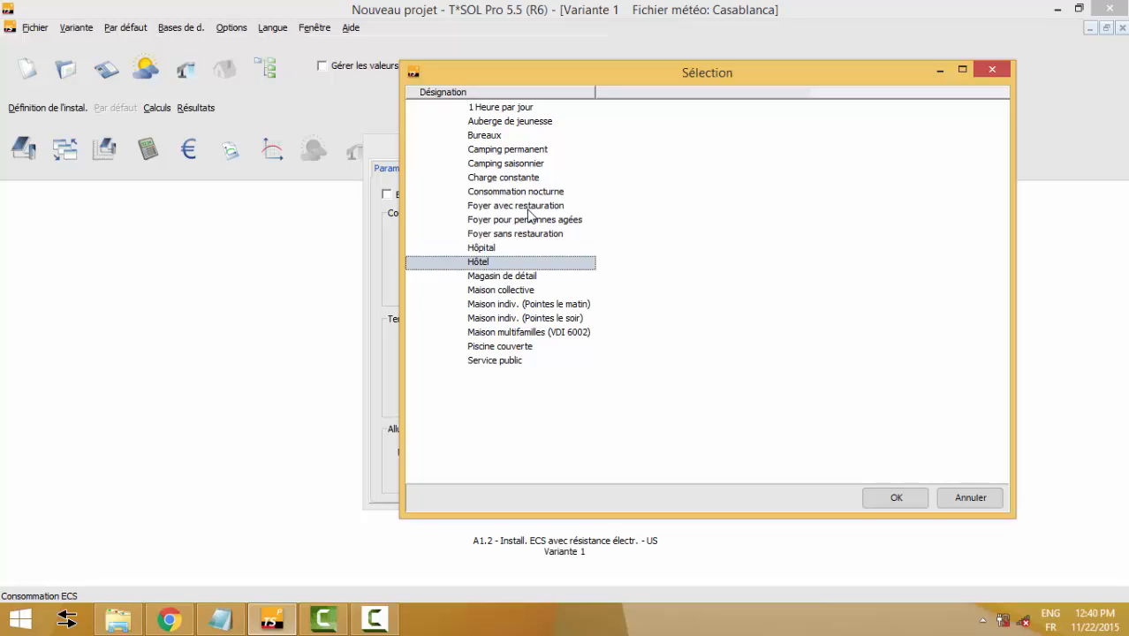
pyautogui.click(509, 137)
pyautogui.click(508, 151)
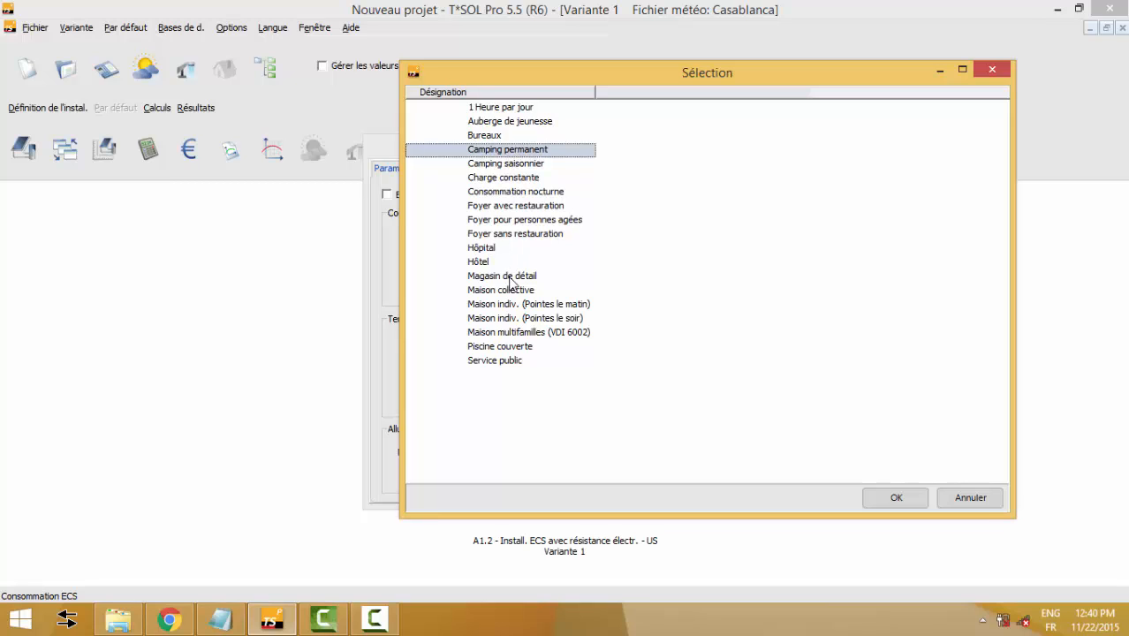
pyautogui.click(516, 320)
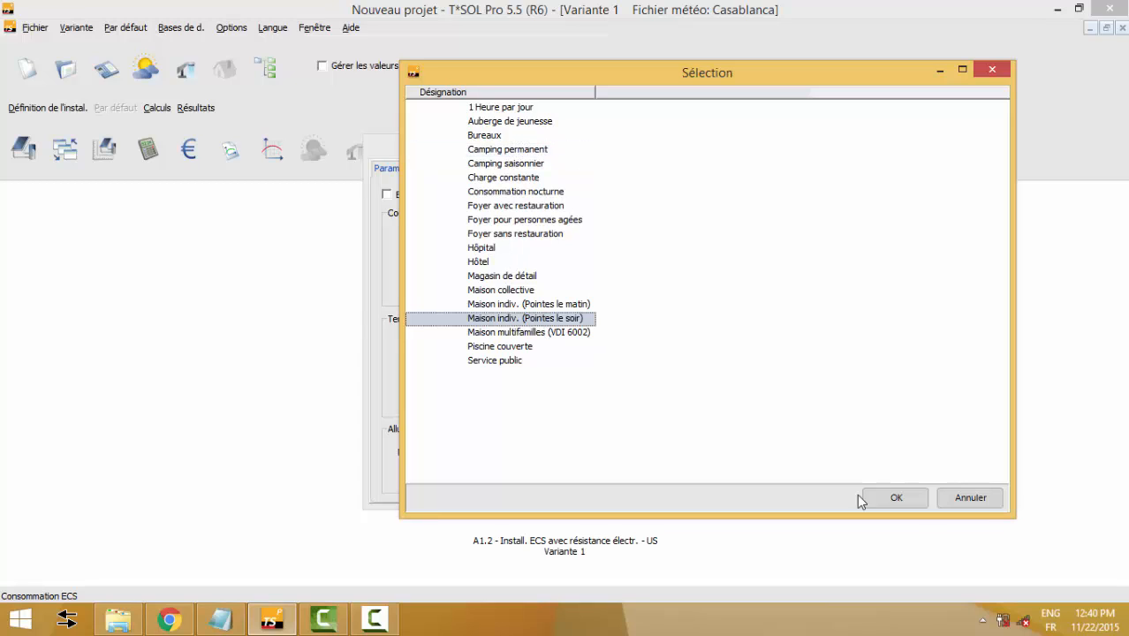
pyautogui.click(902, 500)
# Step: Examine the chosen load profile's hourly curves from Lundi to Dimanche, its Cycle hebdomadaire and its Allure annuelle
pyautogui.click(665, 484)
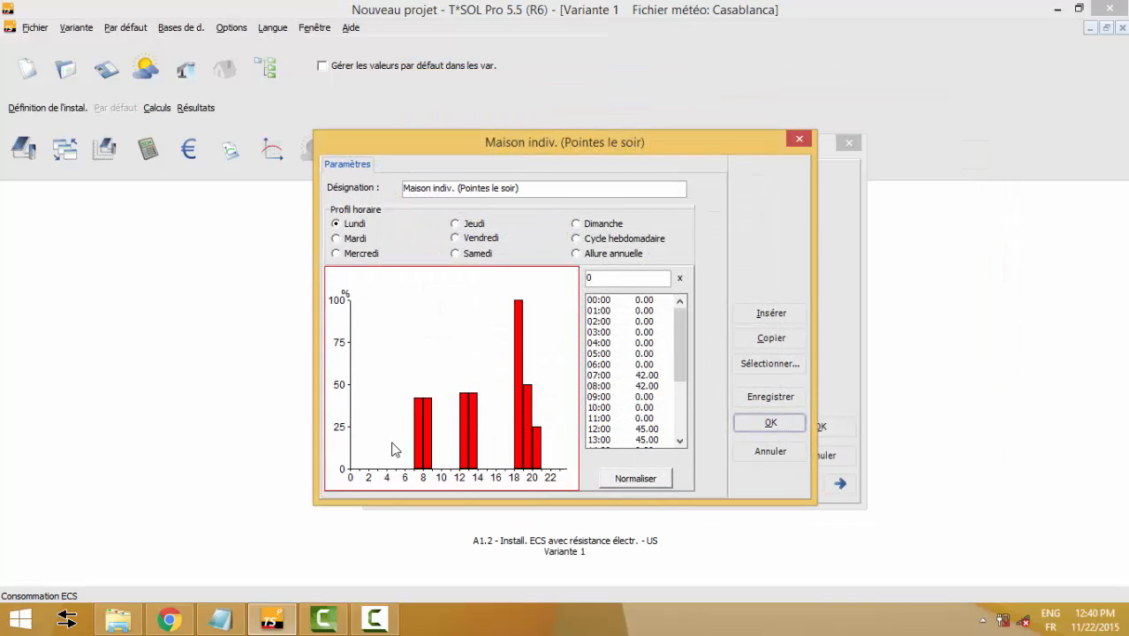
pyautogui.click(354, 227)
pyautogui.click(355, 240)
pyautogui.click(358, 255)
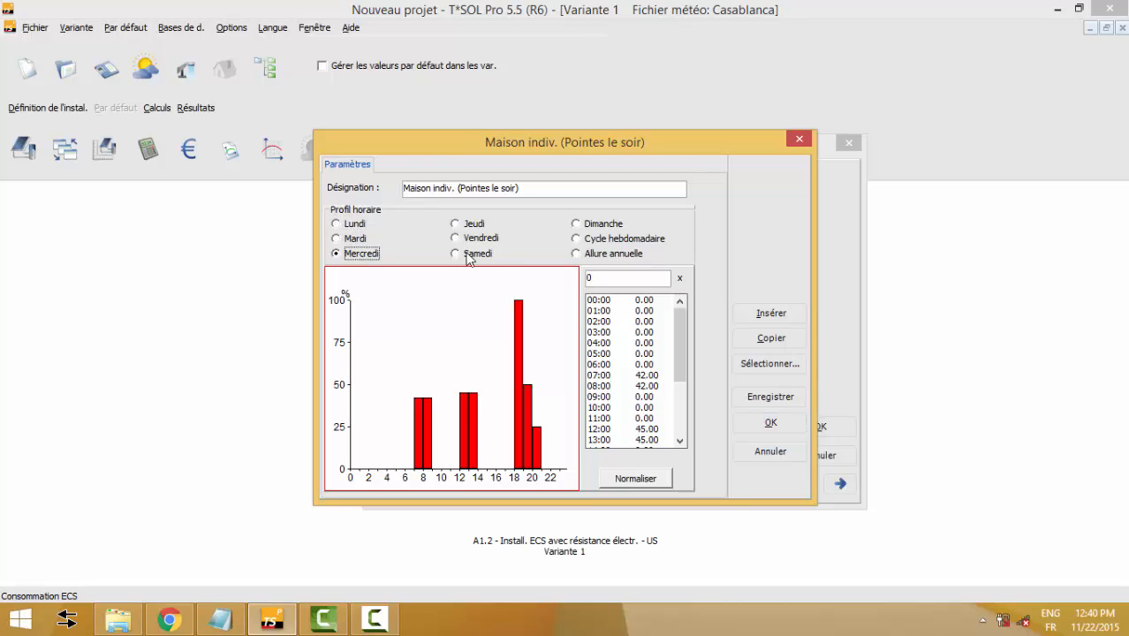
pyautogui.click(473, 226)
pyautogui.click(477, 238)
pyautogui.click(477, 253)
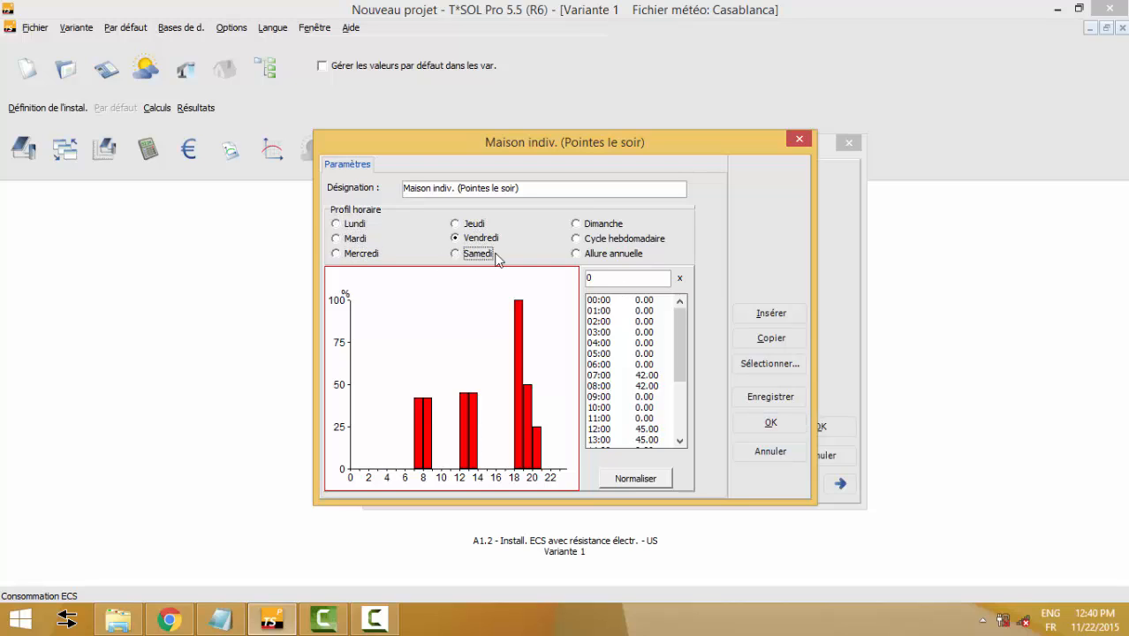
pyautogui.click(603, 225)
pyautogui.click(604, 240)
pyautogui.click(608, 254)
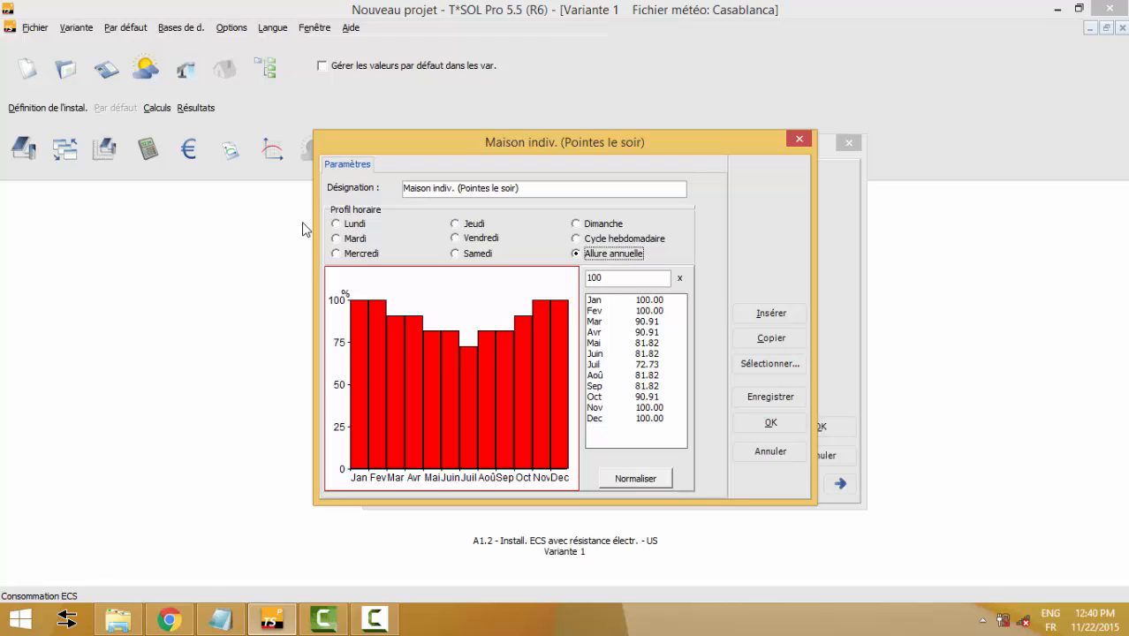
# Step: Compare the weekday, Dimanche, weekly and annual profiles once more, return to Lundi, and close the load profile parameters
pyautogui.click(356, 226)
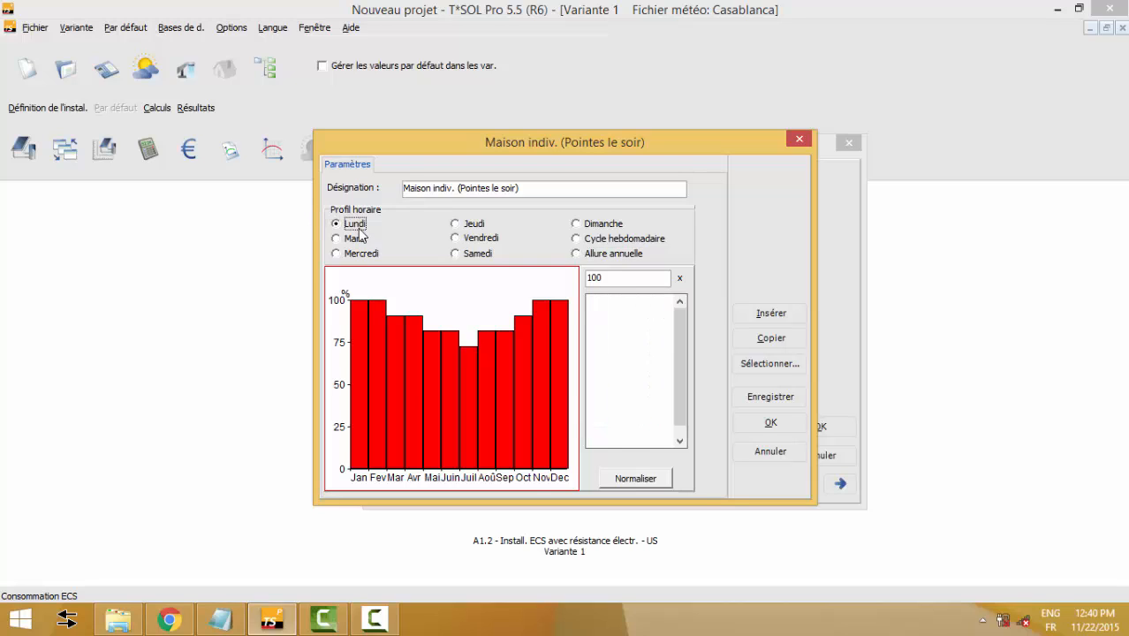
pyautogui.click(357, 239)
pyautogui.click(359, 254)
pyautogui.click(471, 224)
pyautogui.click(470, 241)
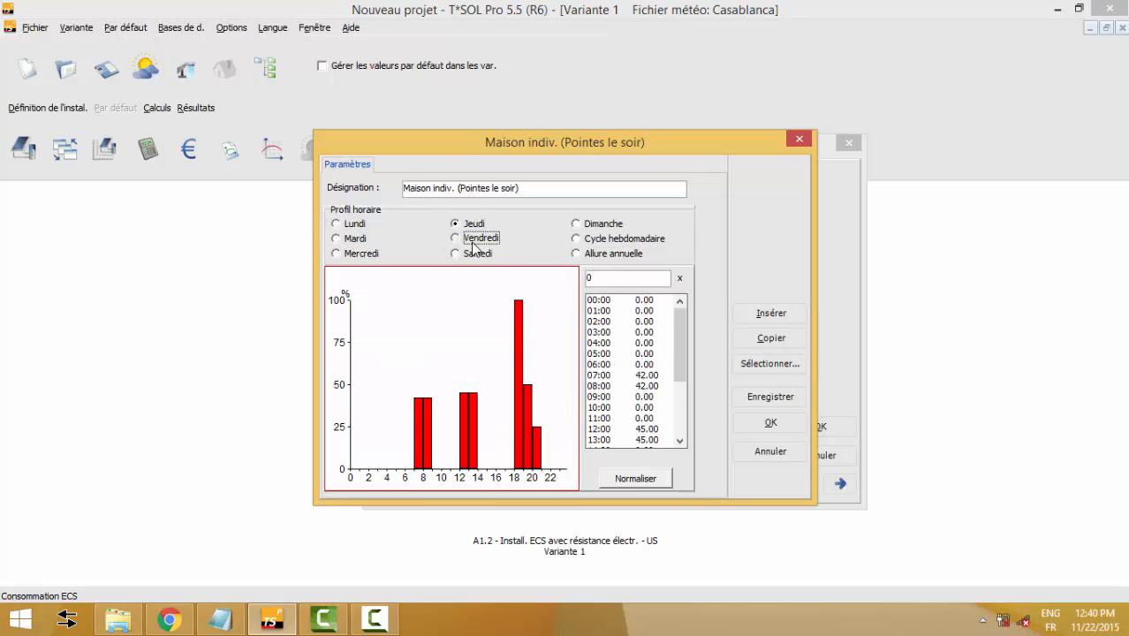
pyautogui.click(474, 255)
pyautogui.click(592, 227)
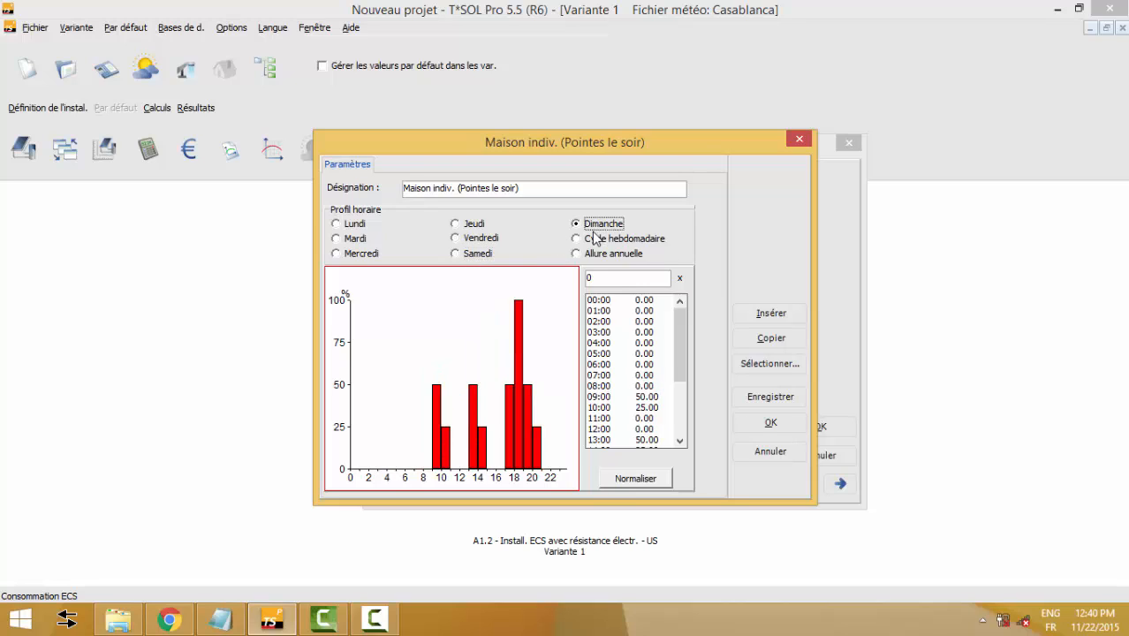
pyautogui.click(597, 240)
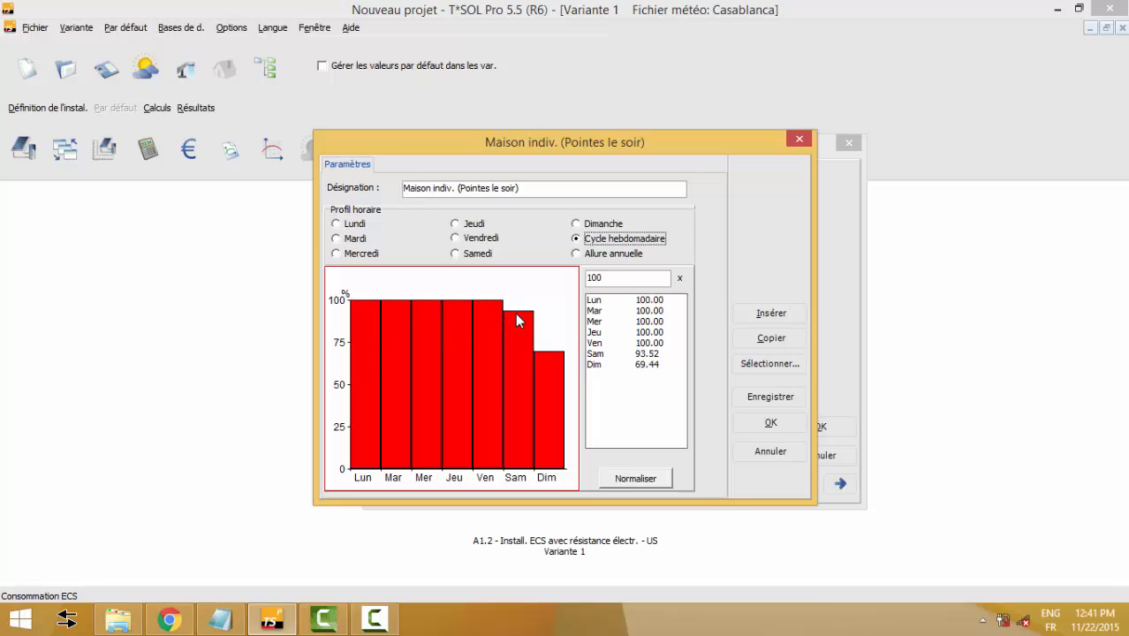
pyautogui.click(607, 255)
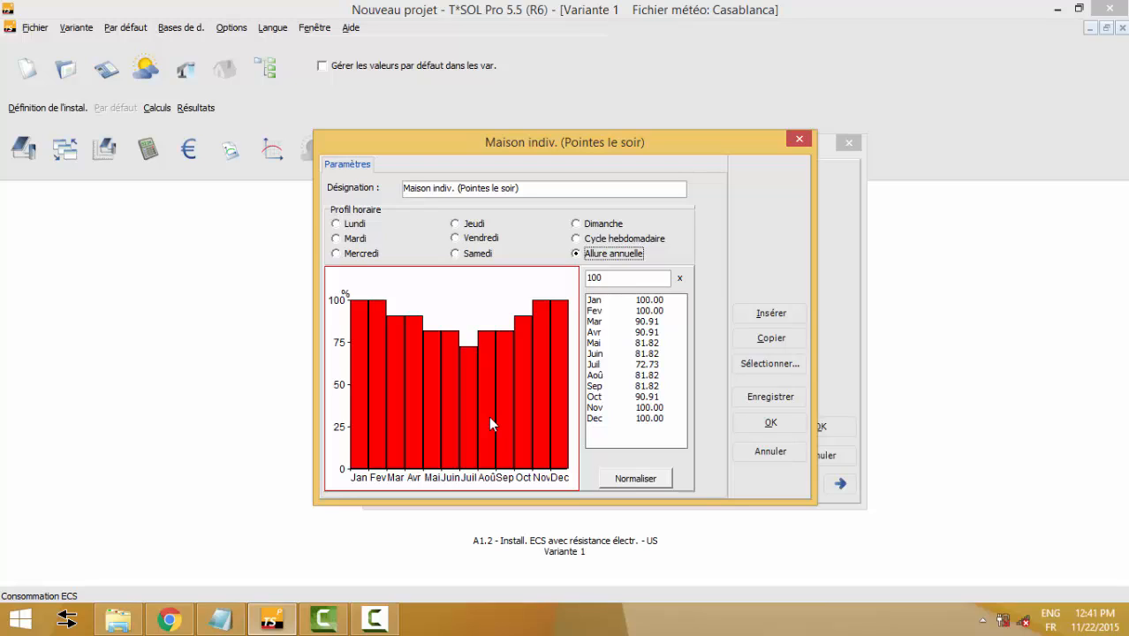
pyautogui.click(353, 223)
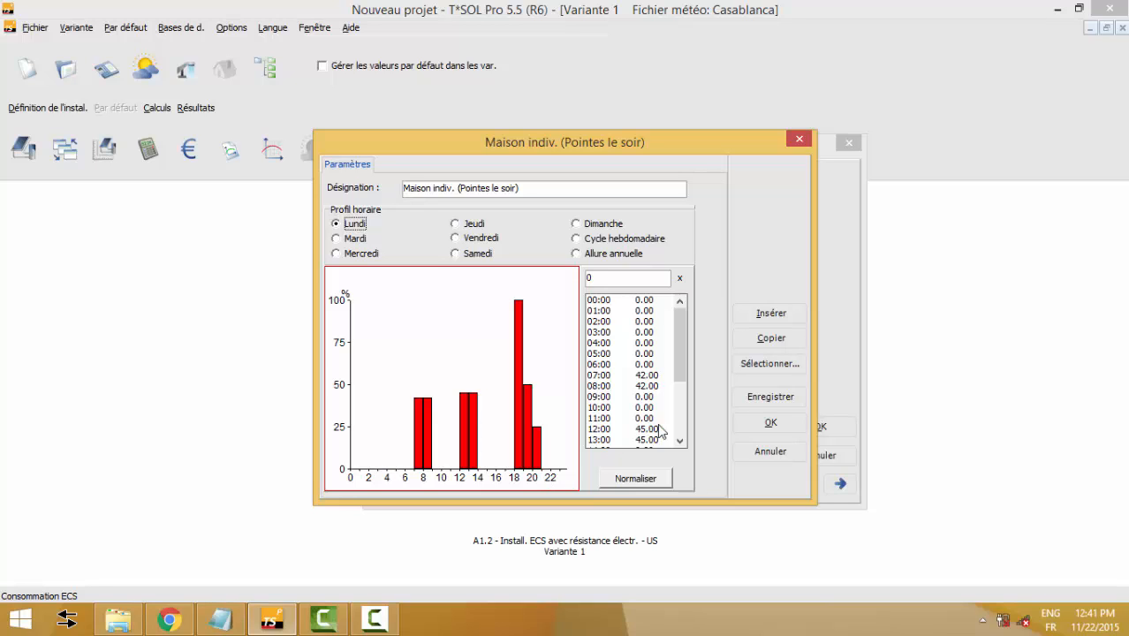
pyautogui.click(765, 423)
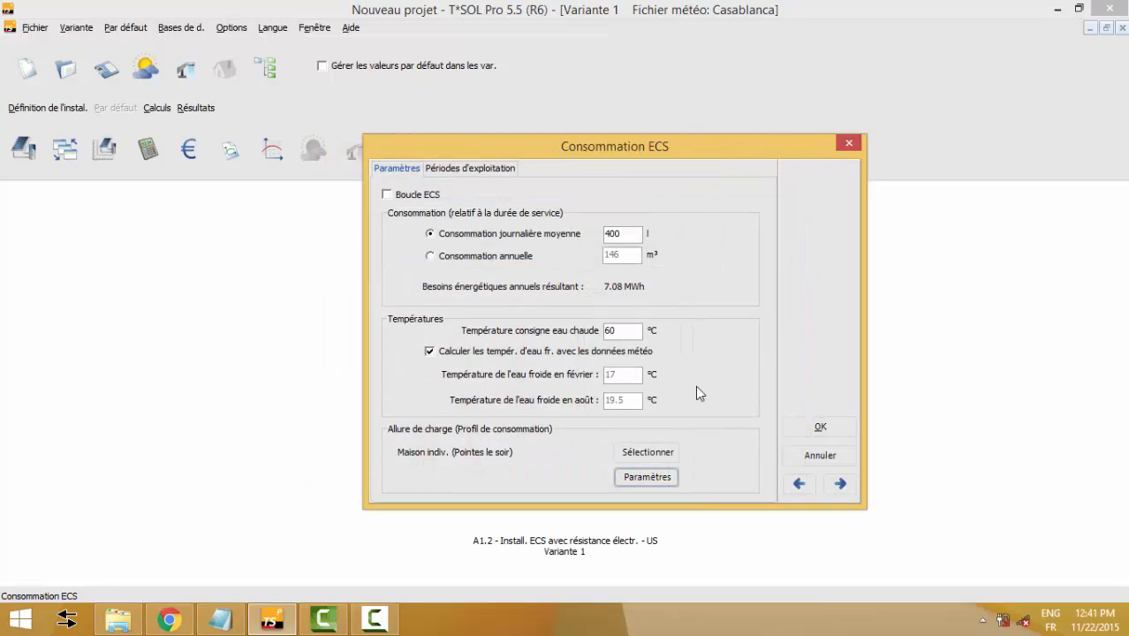
# Step: Check the operating periods of the hot water preparation and return to the consumption parameters
pyautogui.click(485, 168)
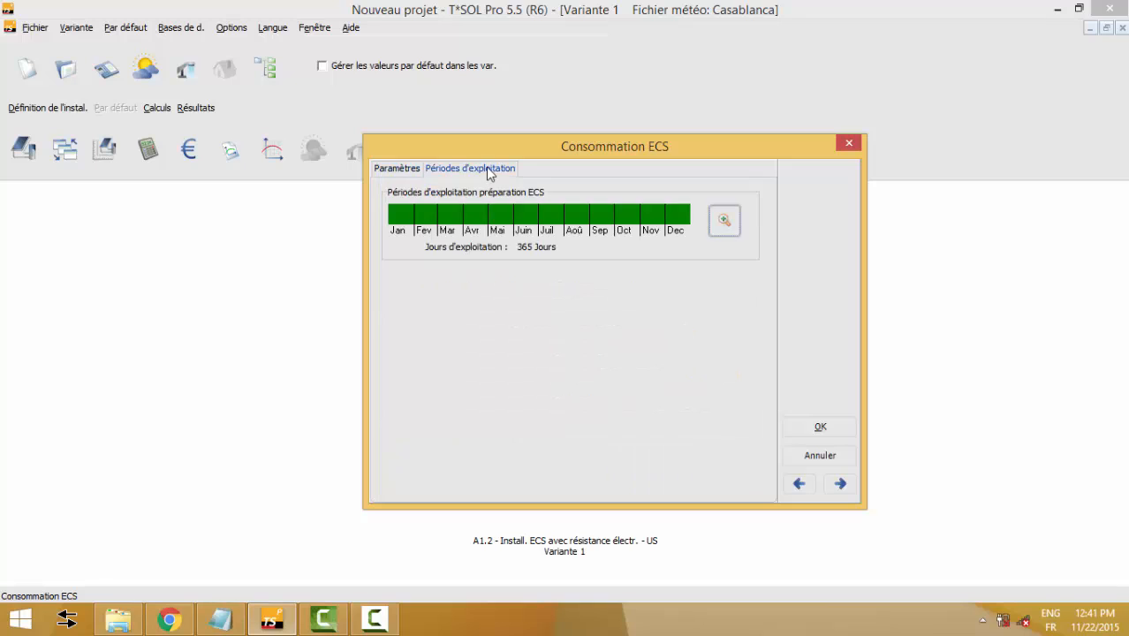
pyautogui.moveTo(548, 152); pyautogui.dragTo(481, 154)
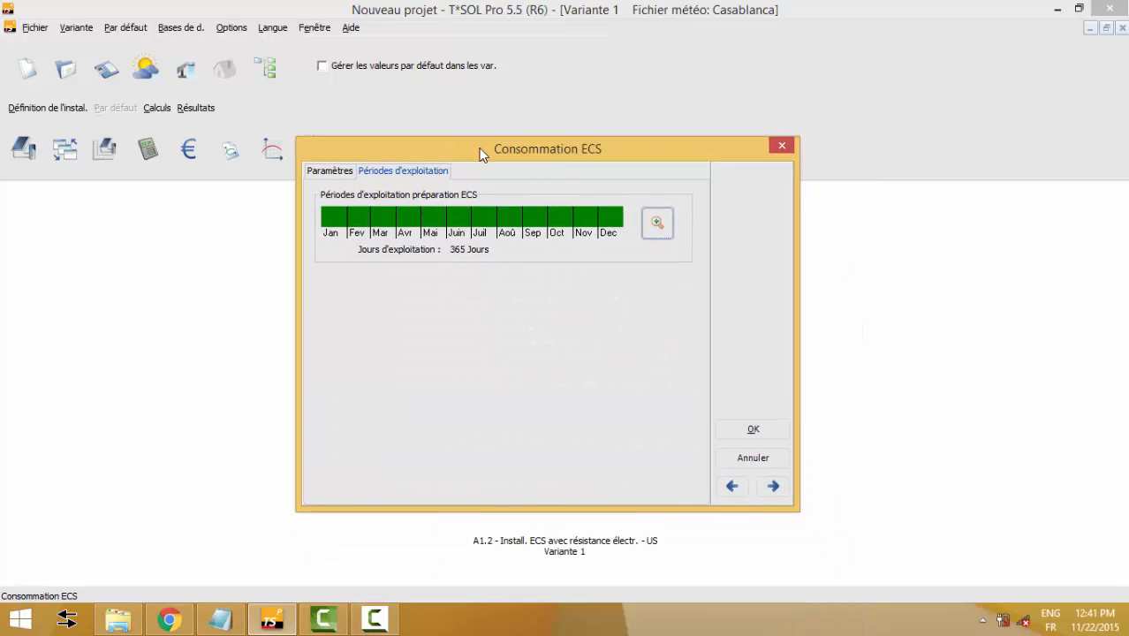
pyautogui.click(345, 169)
# Step: Enable Boucle ECS and set its single pipe length to 50 m
pyautogui.click(353, 199)
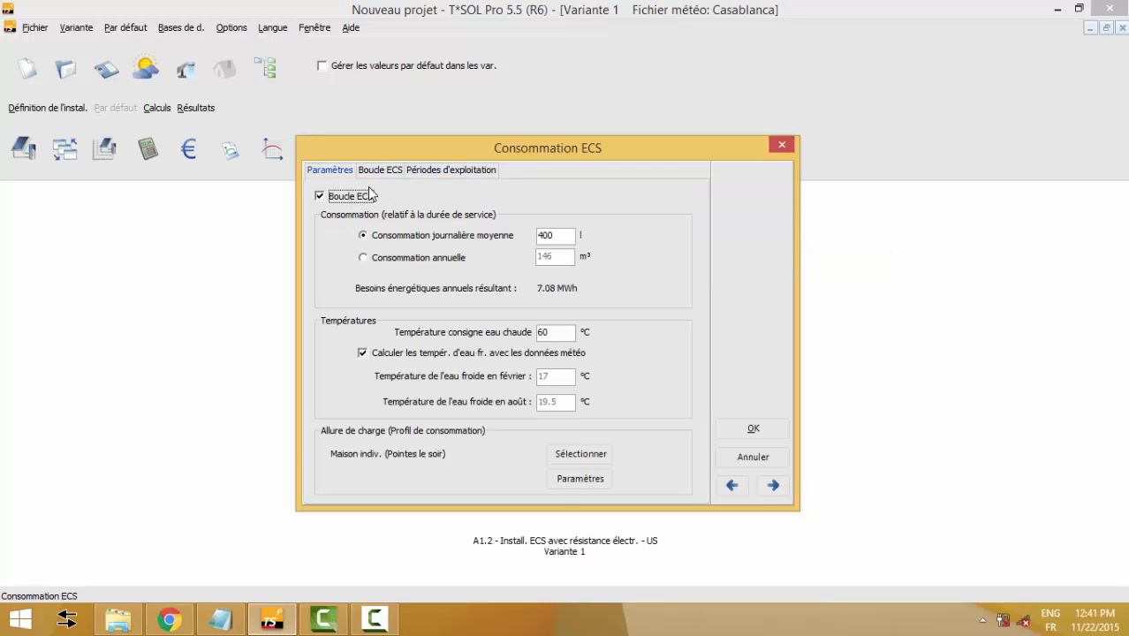
pyautogui.click(385, 171)
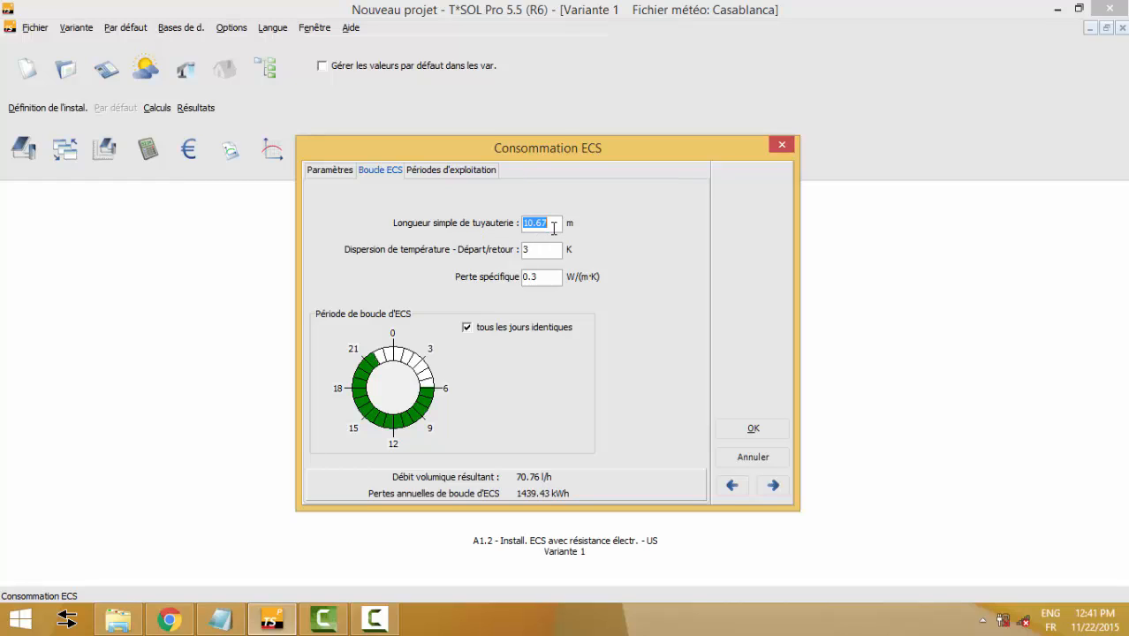
pyautogui.write('50')
pyautogui.click(537, 250)
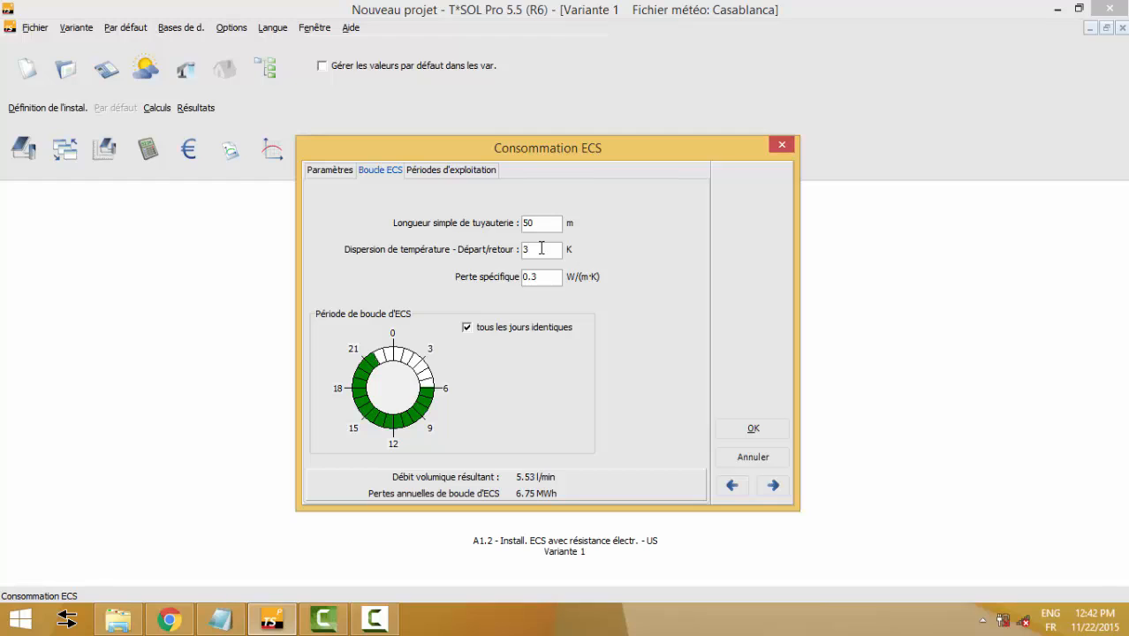
# Step: Leave Boucle ECS switched off and accept the hot water consumption settings
pyautogui.click(326, 170)
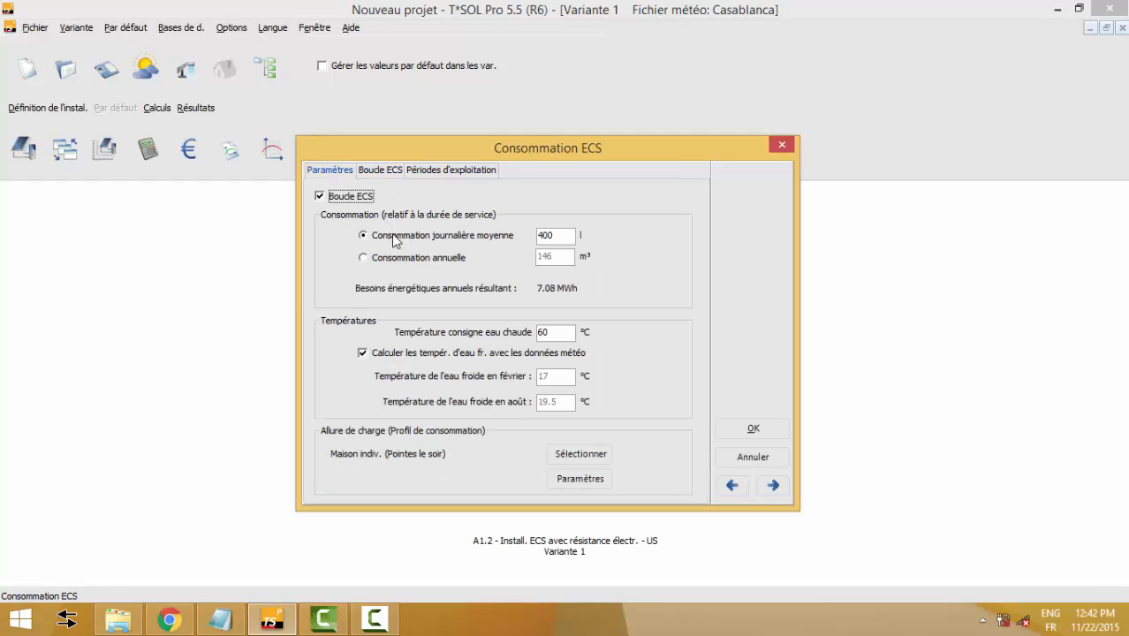
pyautogui.click(358, 197)
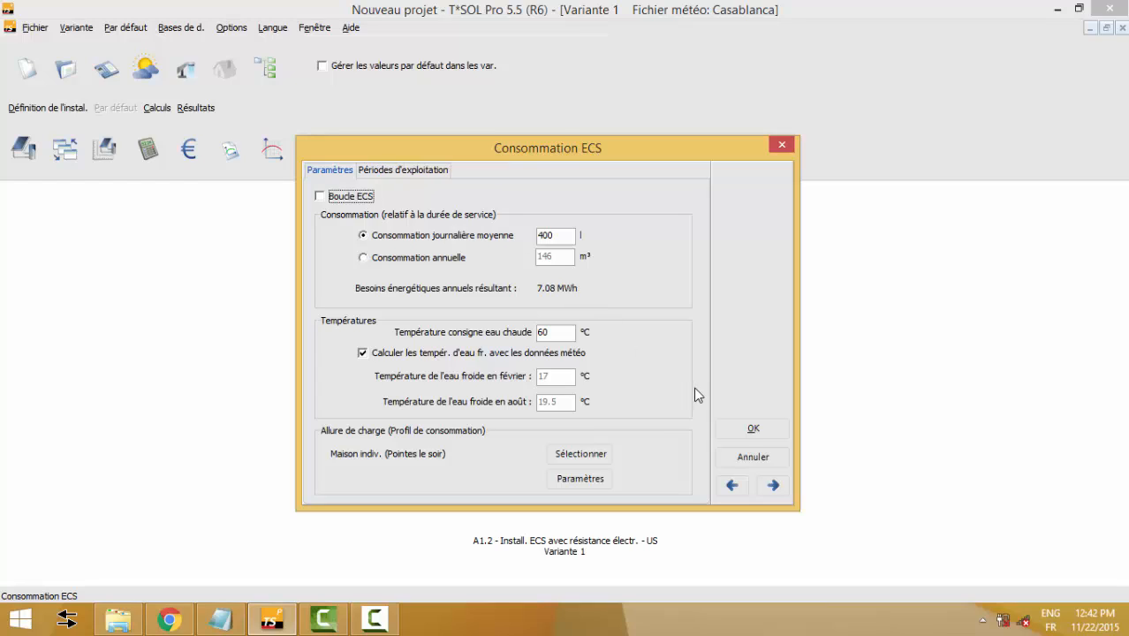
pyautogui.click(752, 433)
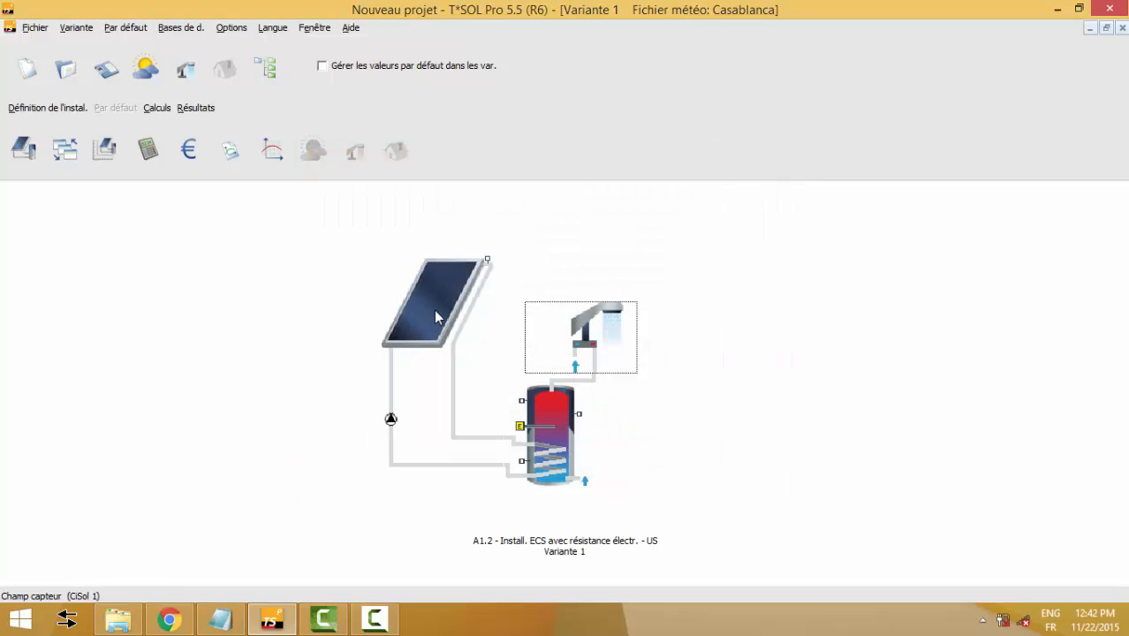
# Step: Open the collector field settings and bring up the database for selecting another collector
pyautogui.doubleClick(435, 313)
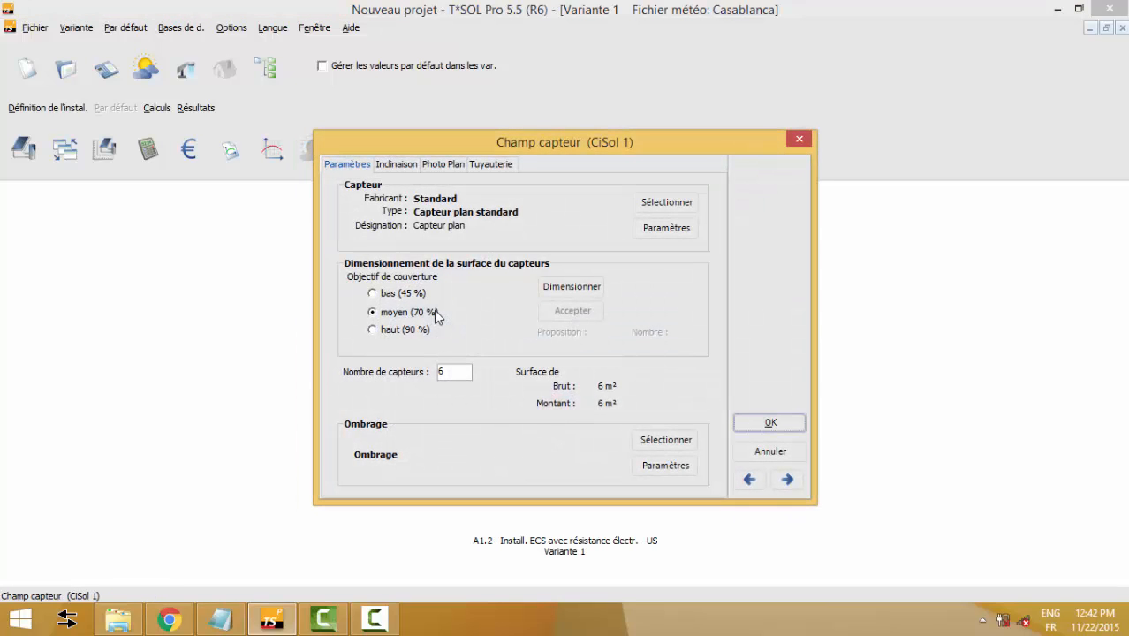
pyautogui.moveTo(596, 143); pyautogui.dragTo(239, 112)
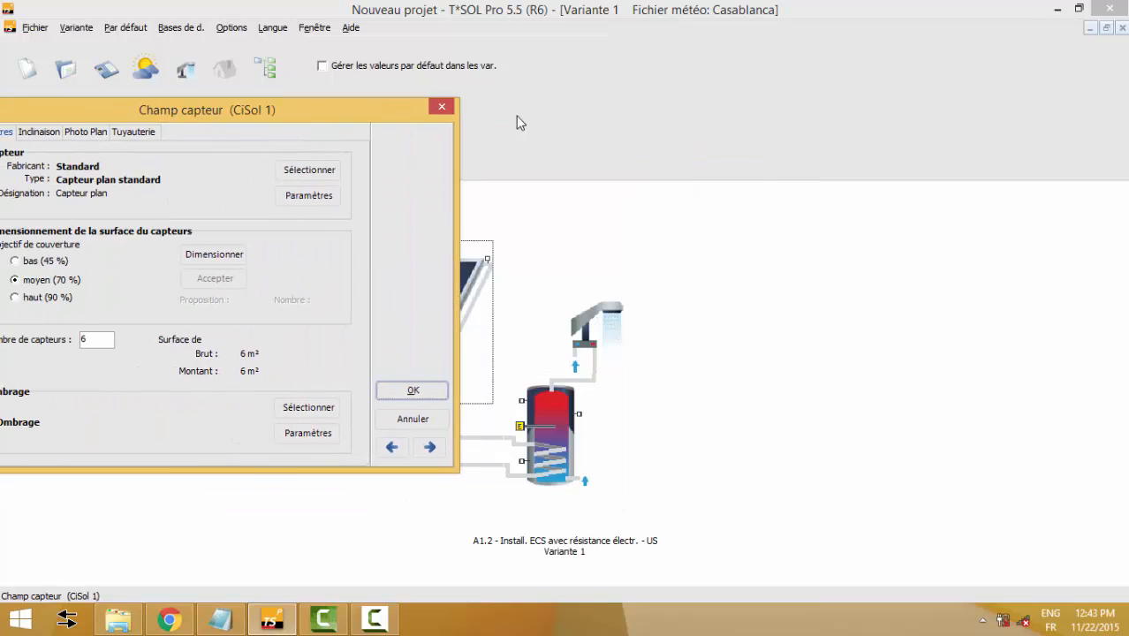
pyautogui.moveTo(310, 117); pyautogui.dragTo(630, 118)
pyautogui.moveTo(559, 119); pyautogui.dragTo(620, 125)
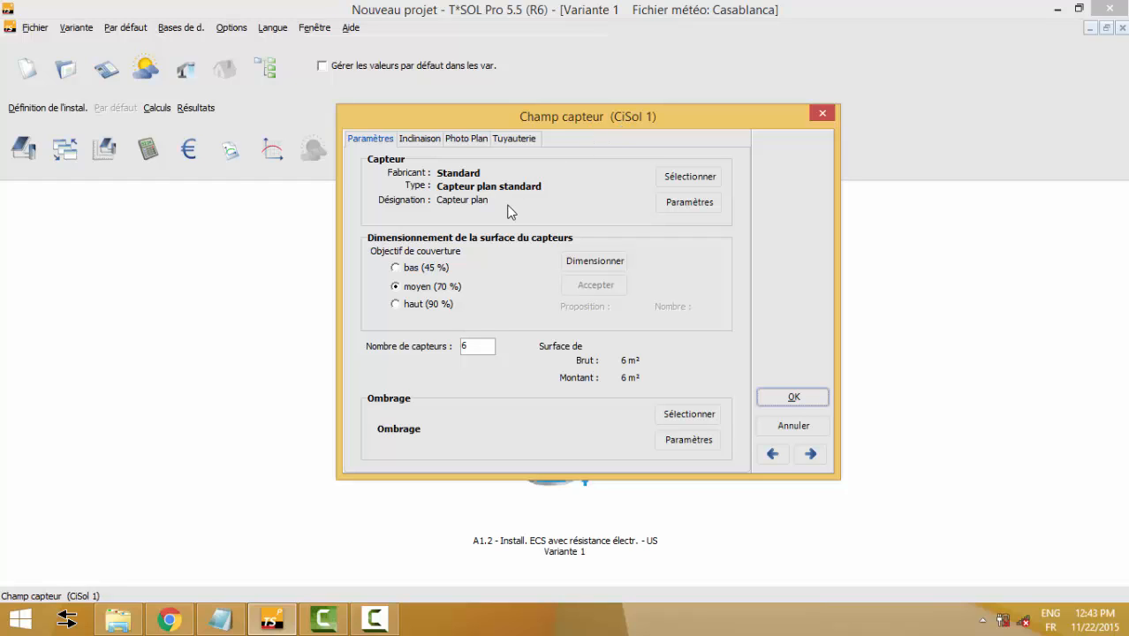
pyautogui.click(679, 183)
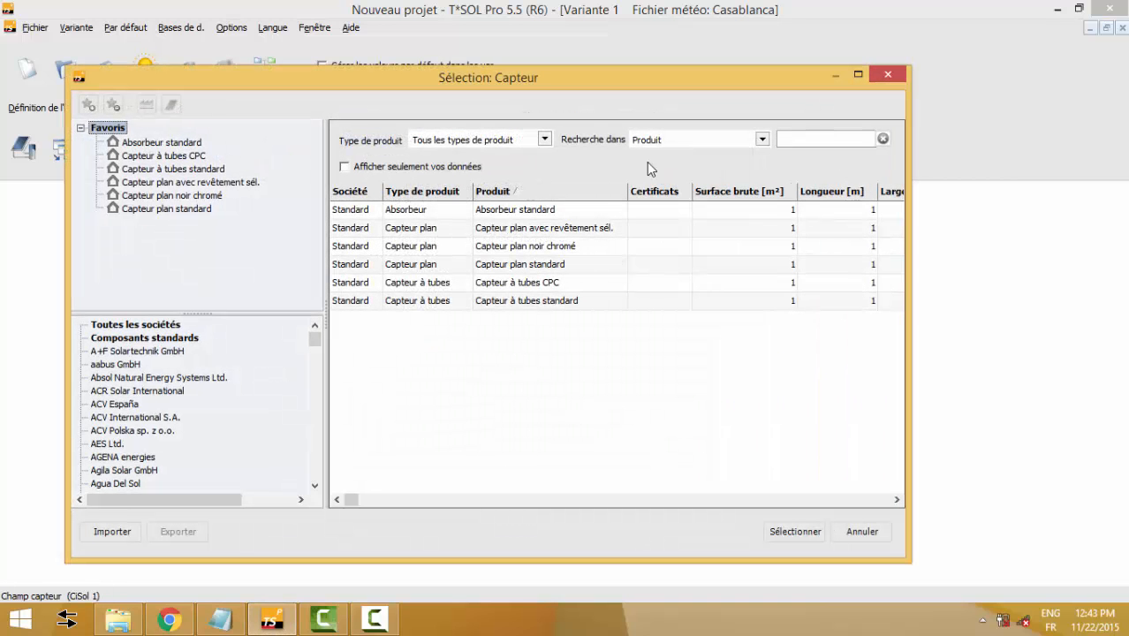
pyautogui.moveTo(494, 80); pyautogui.dragTo(556, 57)
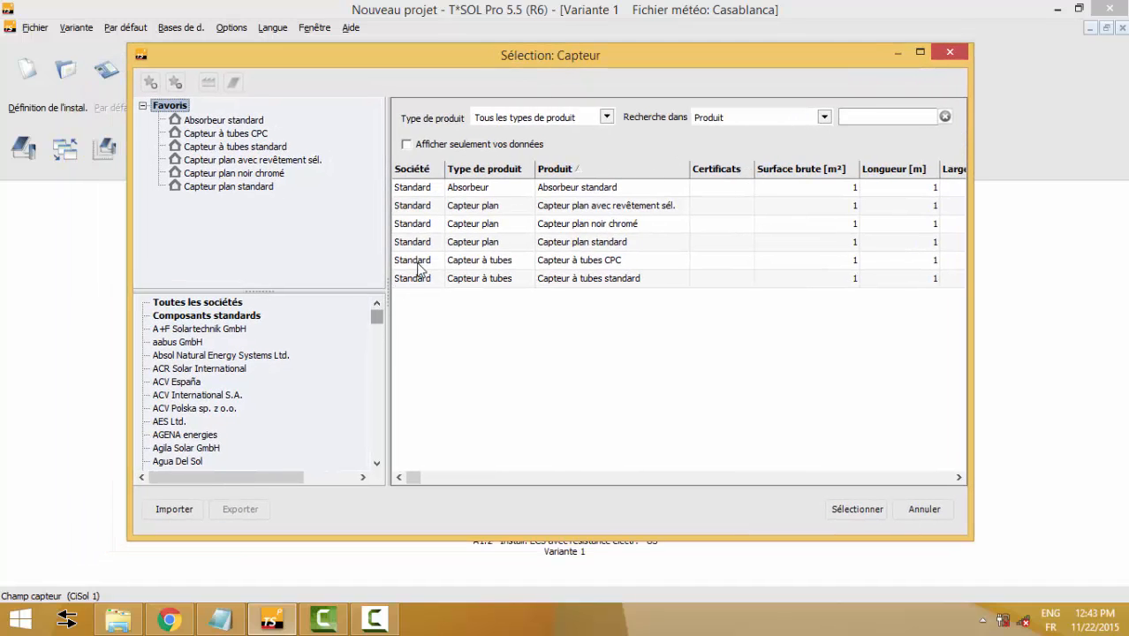
# Step: Browse the collector database, comparing the standard flat collectors with the BES GmbH and Viessmann product ranges
pyautogui.click(468, 223)
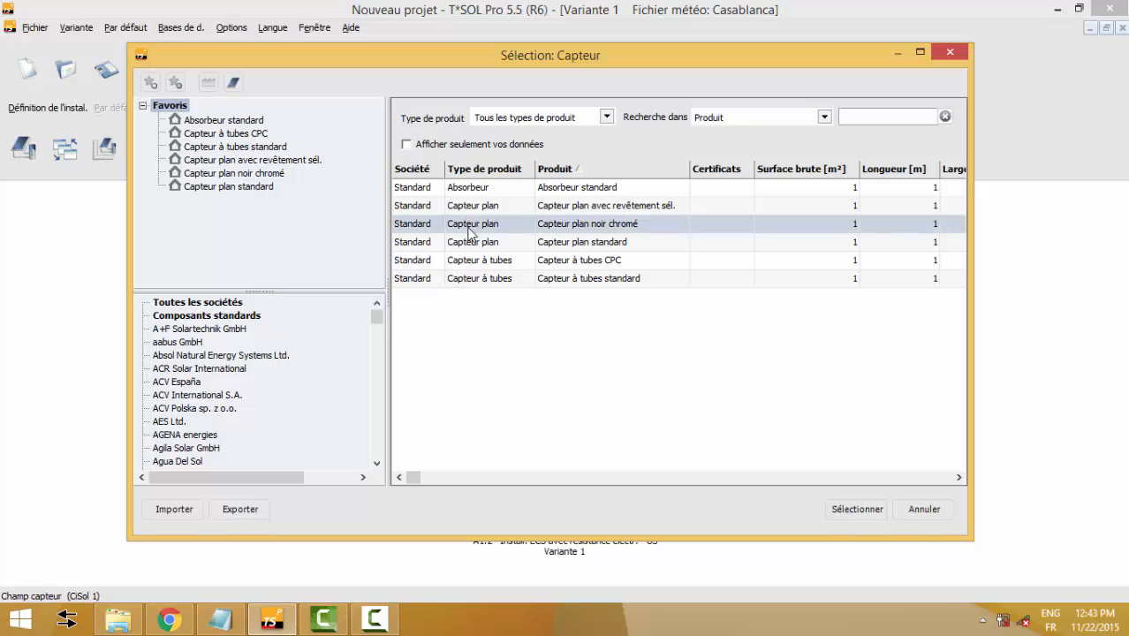
pyautogui.click(469, 242)
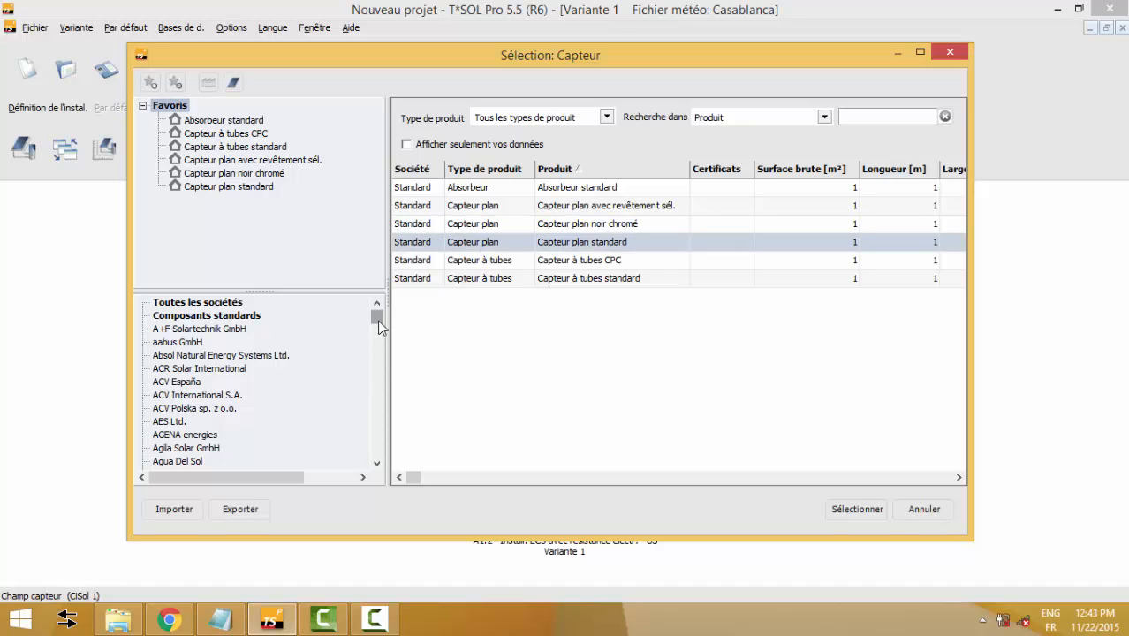
pyautogui.moveTo(377, 326); pyautogui.dragTo(378, 338)
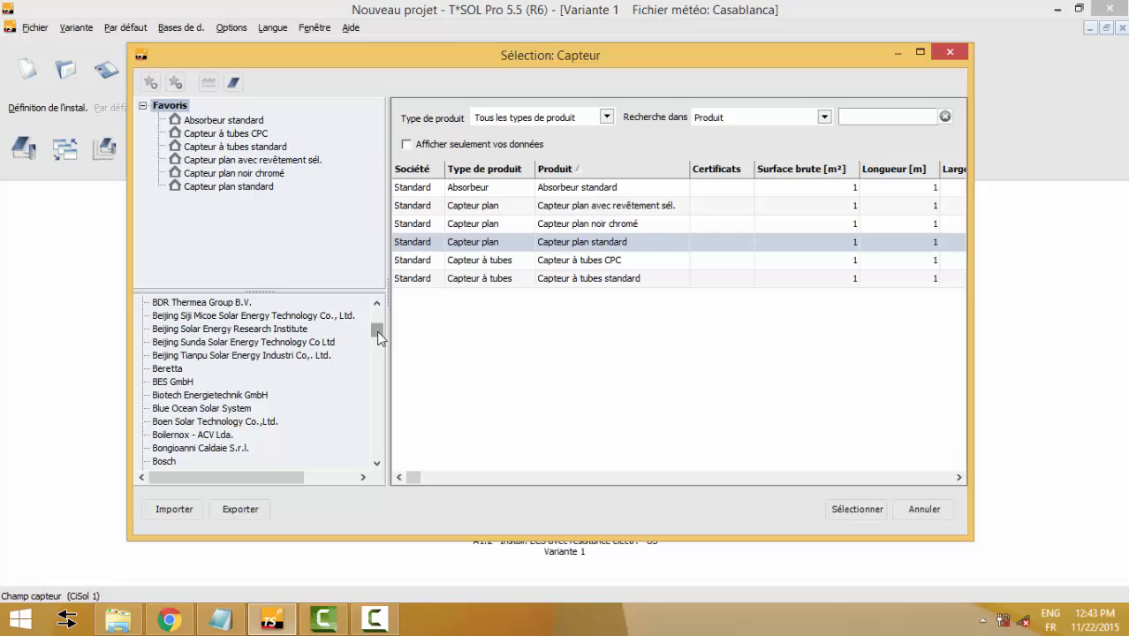
pyautogui.click(230, 389)
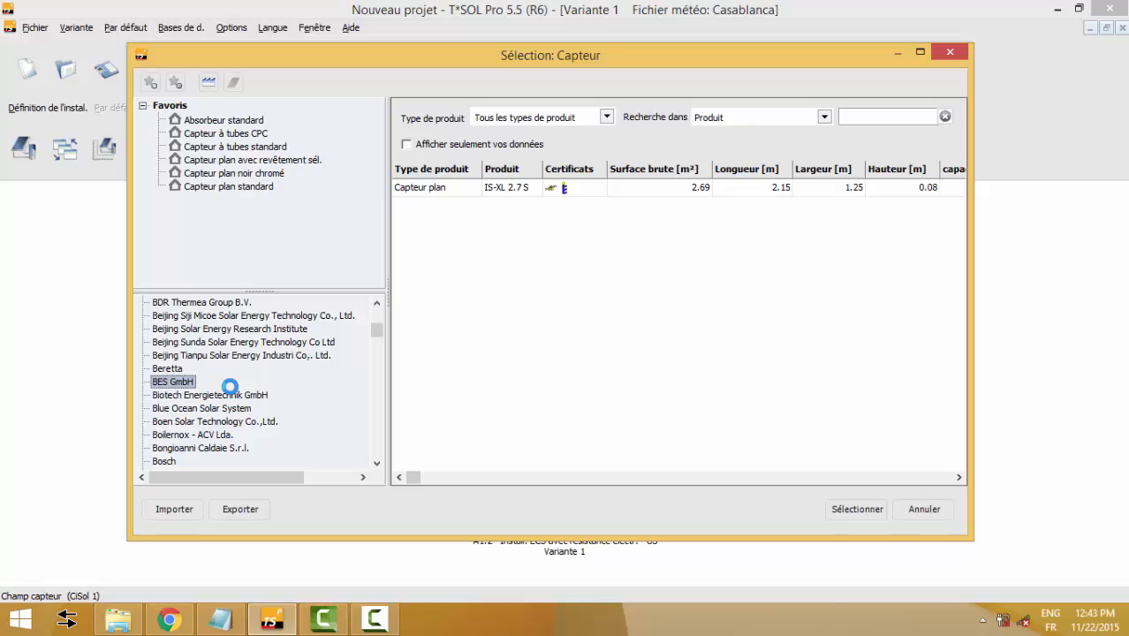
pyautogui.press('v')
pyautogui.press('i')
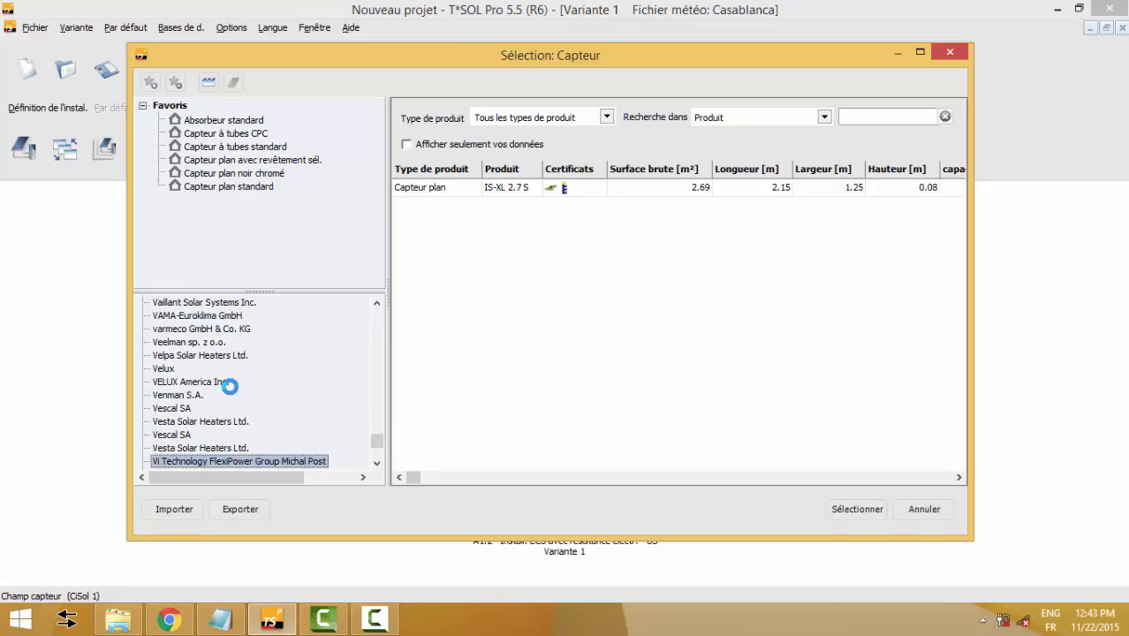
pyautogui.press('e')
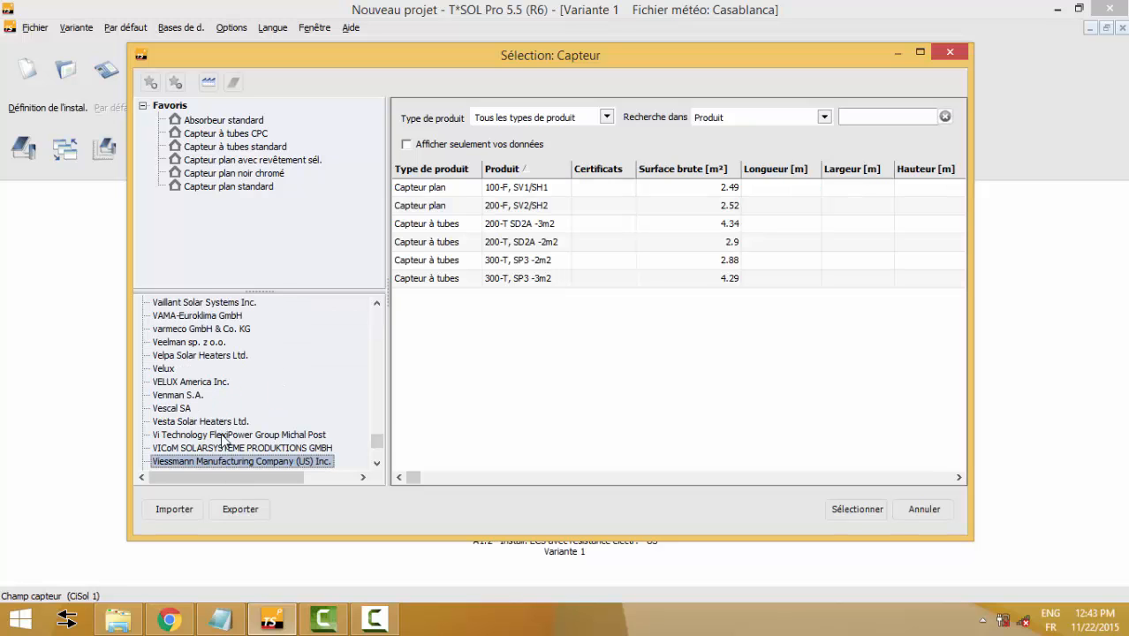
pyautogui.click(379, 465)
pyautogui.click(380, 468)
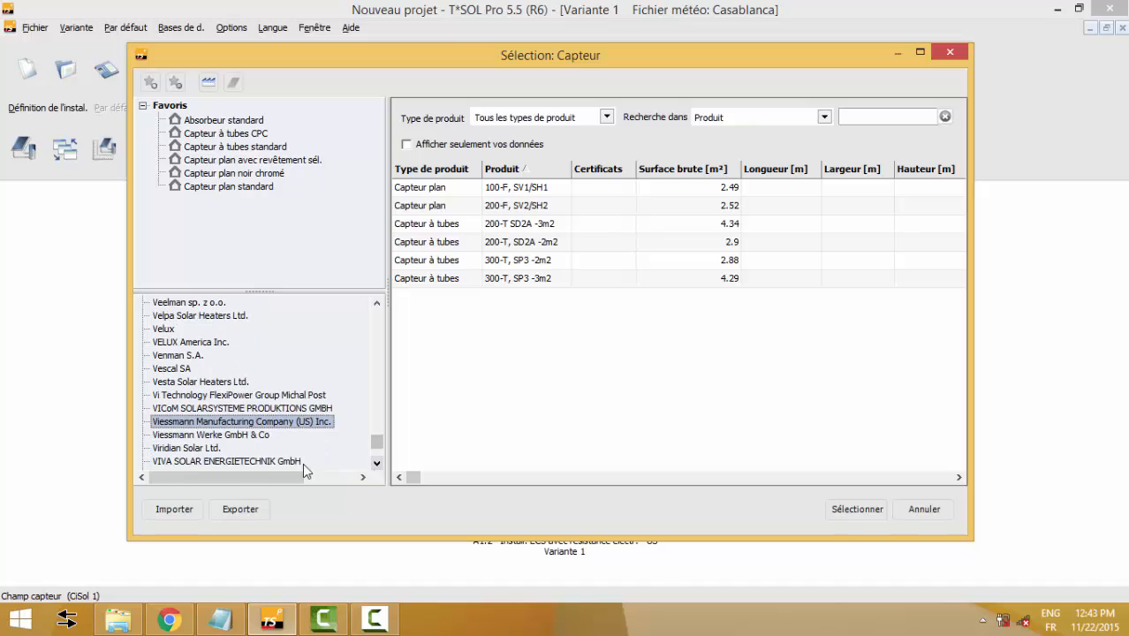
pyautogui.click(216, 435)
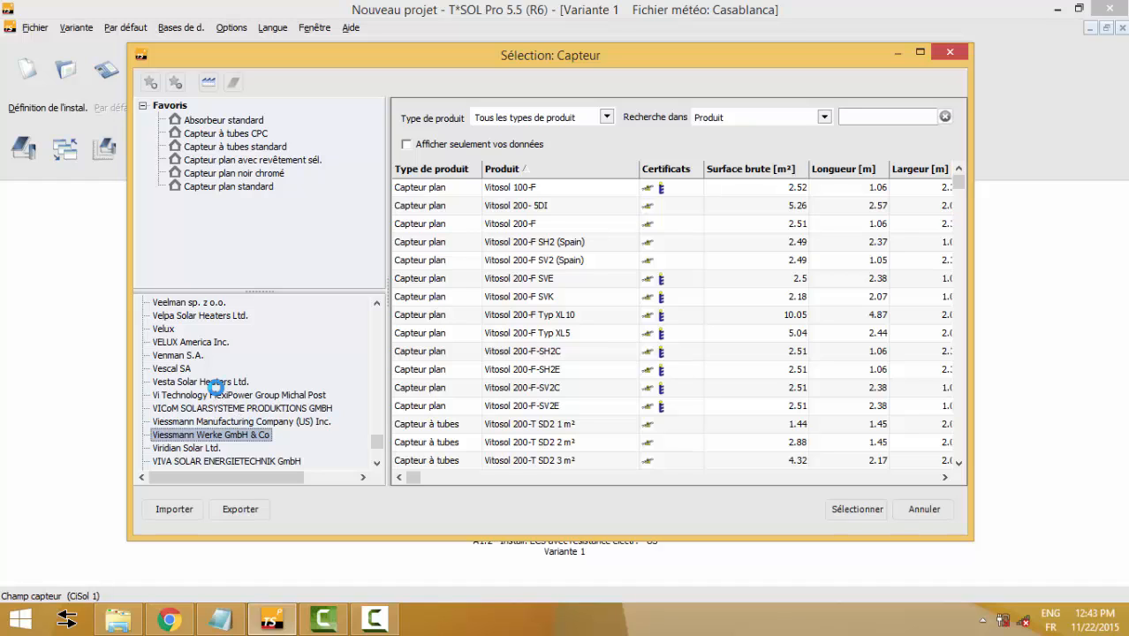
# Step: Choose the Eco 2.1 flat collector from De Dietrich Thermique for the collector field
pyautogui.click(215, 386)
pyautogui.press('d')
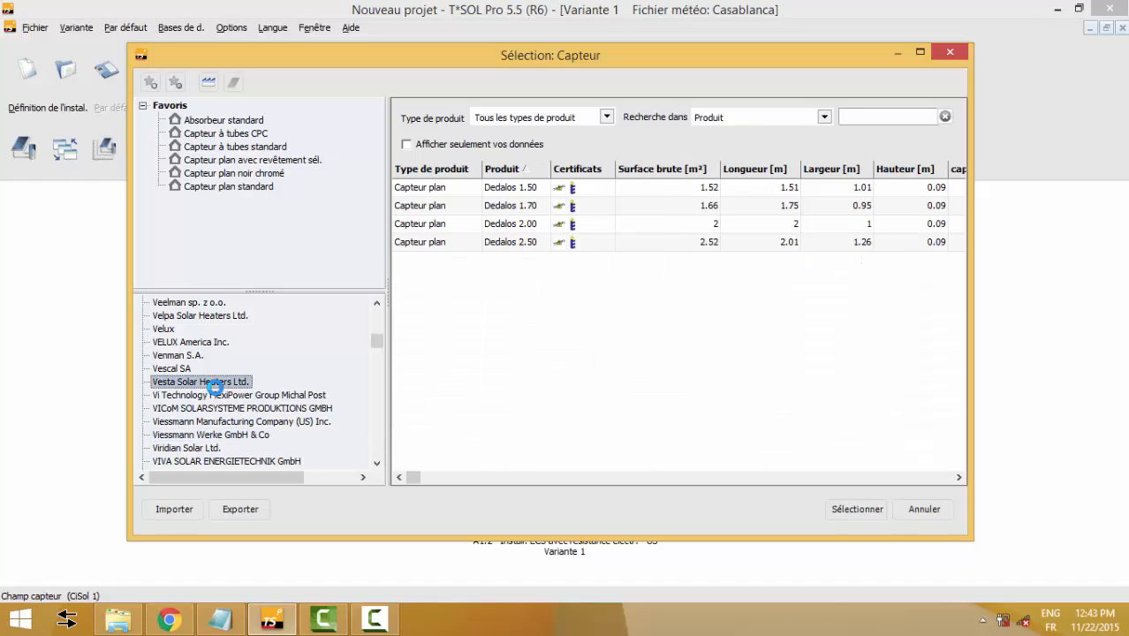
pyautogui.press('e')
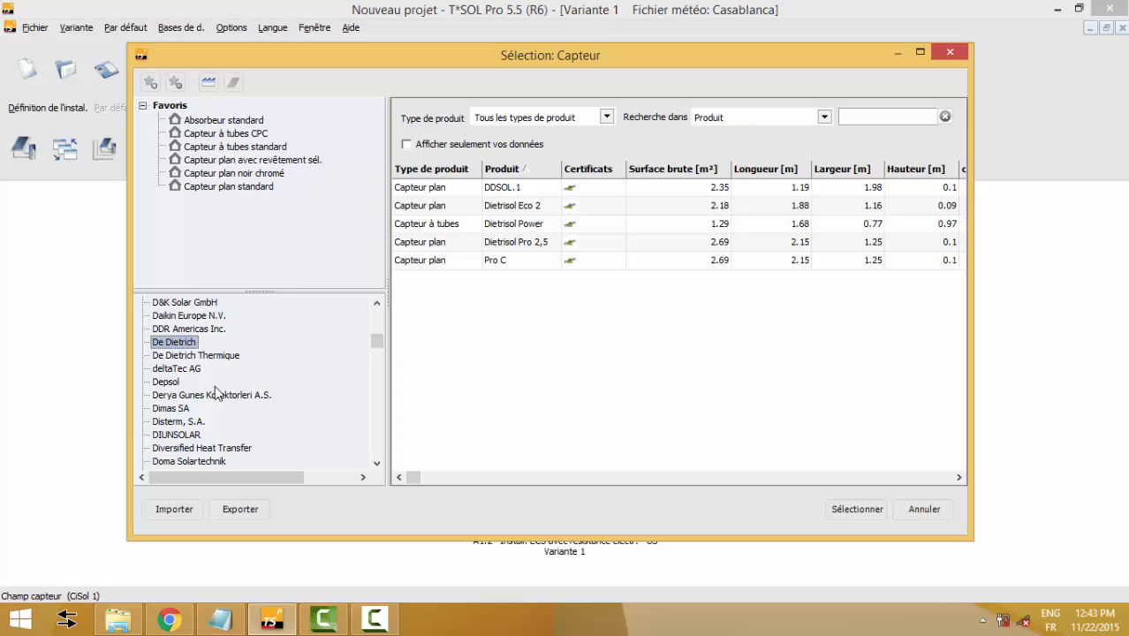
pyautogui.click(182, 356)
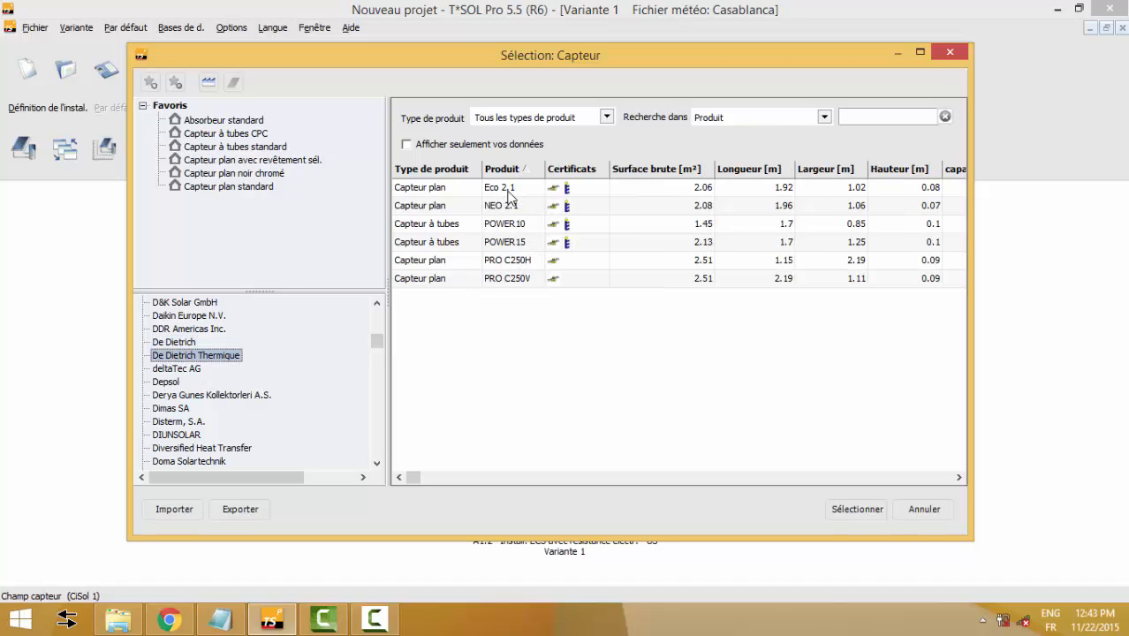
pyautogui.click(509, 196)
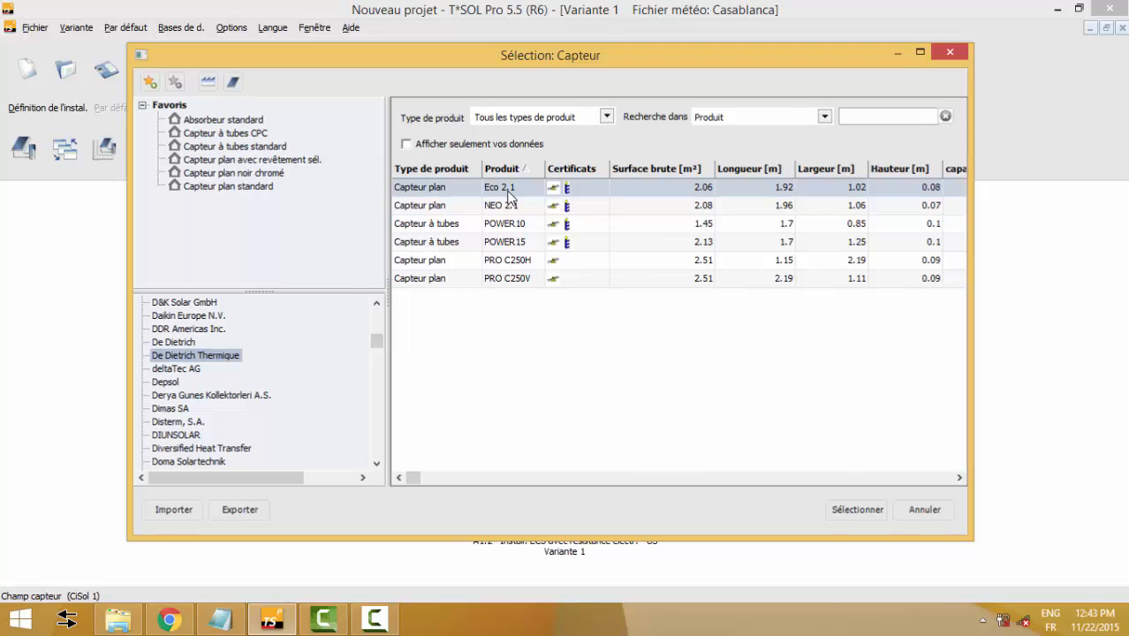
pyautogui.doubleClick(509, 196)
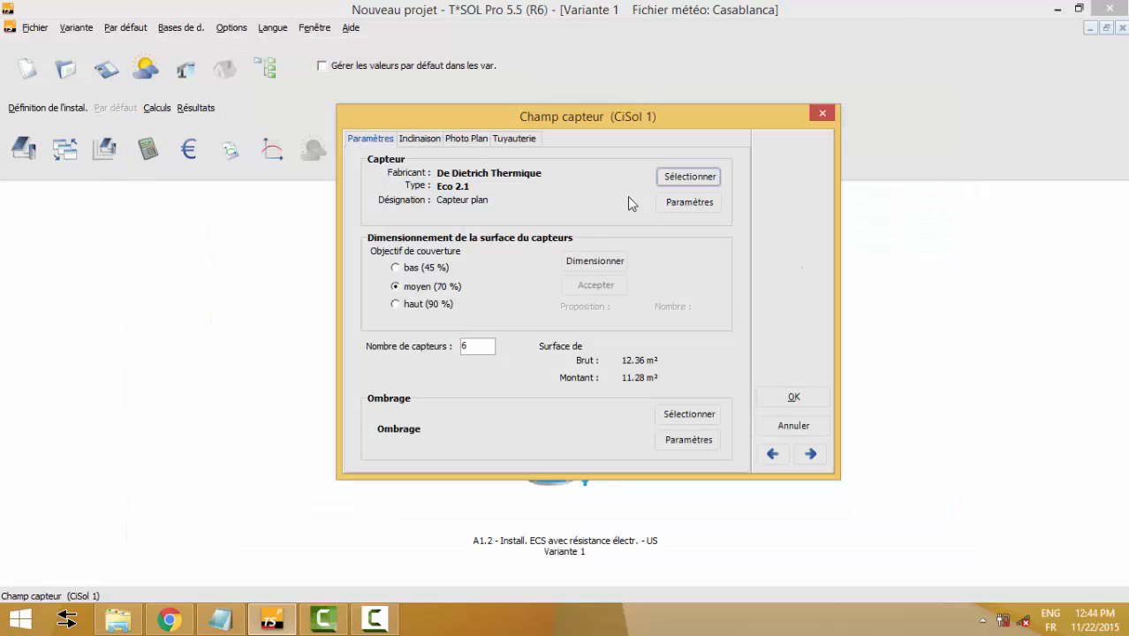
# Step: Review the chosen collector's surface areas, heat capacity, thermal losses and optical losses, and return to the collector field
pyautogui.click(678, 207)
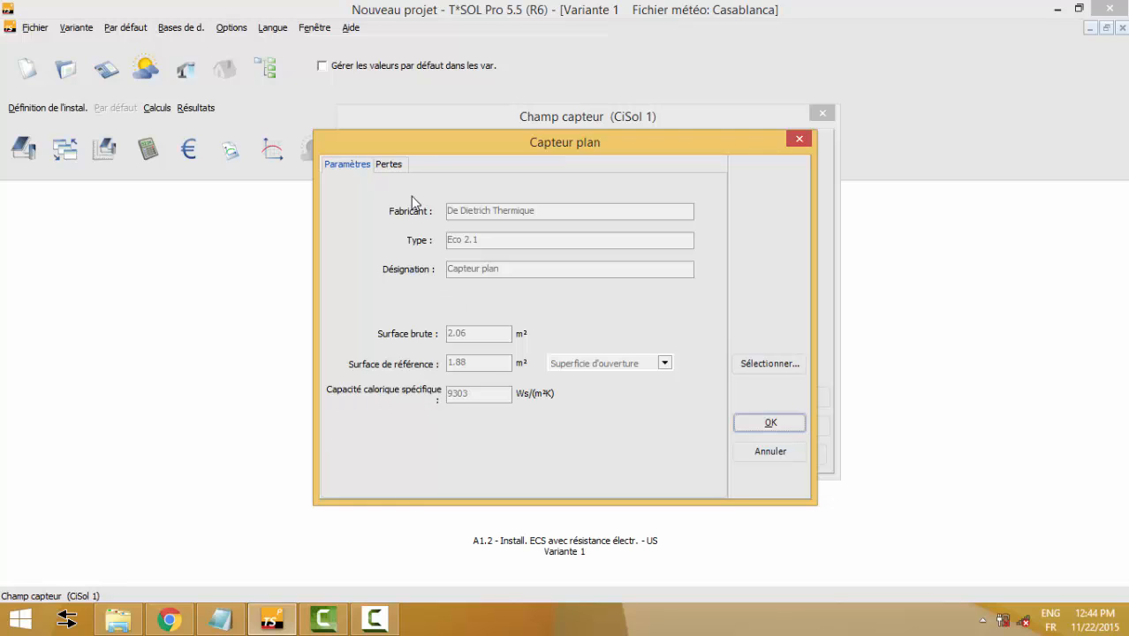
pyautogui.click(396, 167)
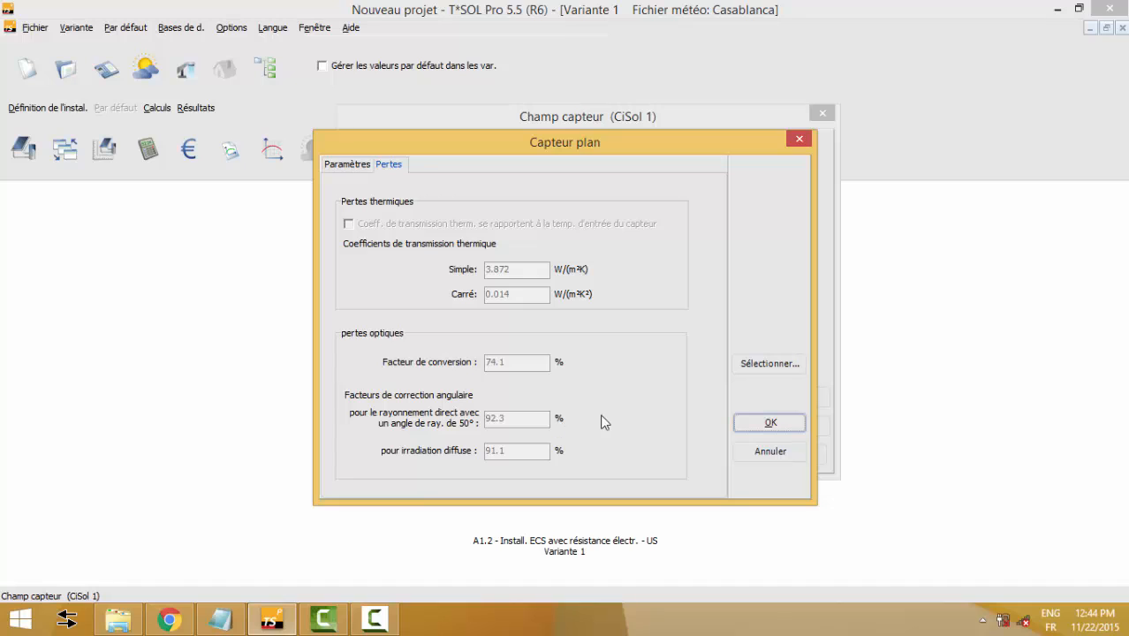
pyautogui.click(780, 423)
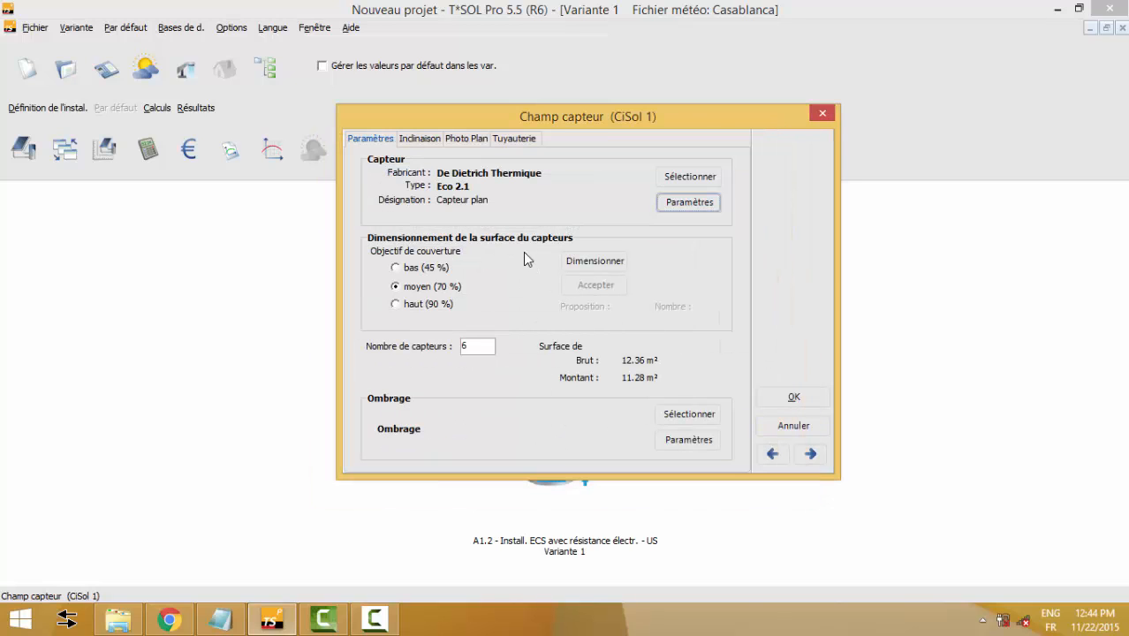
# Step: Set the collector field's orientation to 180°
pyautogui.moveTo(715, 121); pyautogui.dragTo(615, 100)
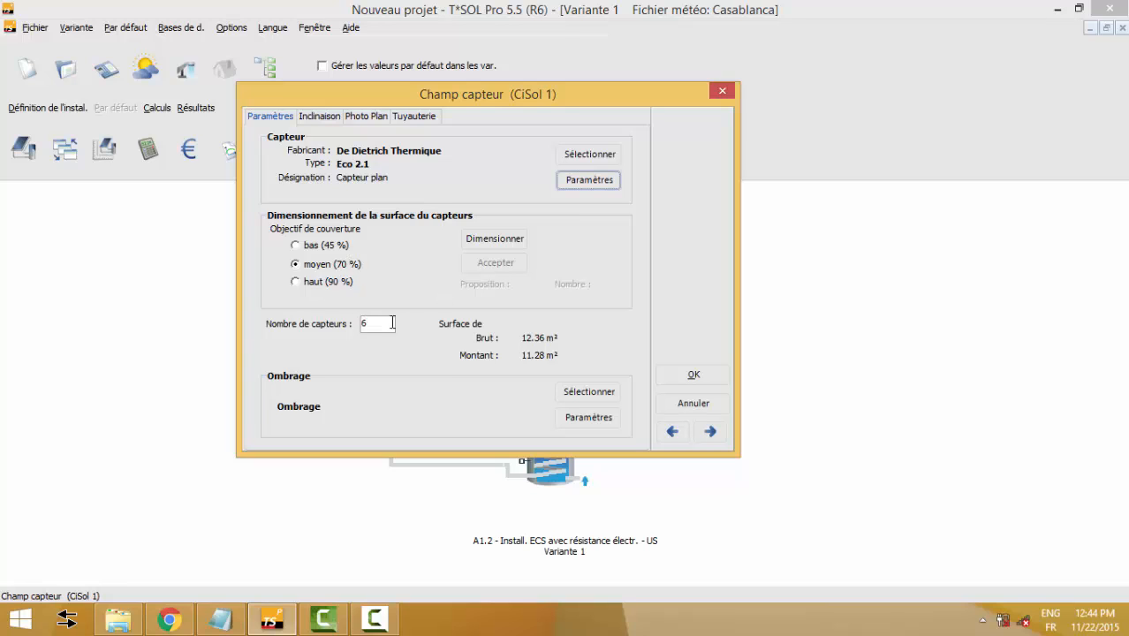
pyautogui.moveTo(628, 110); pyautogui.dragTo(215, 48)
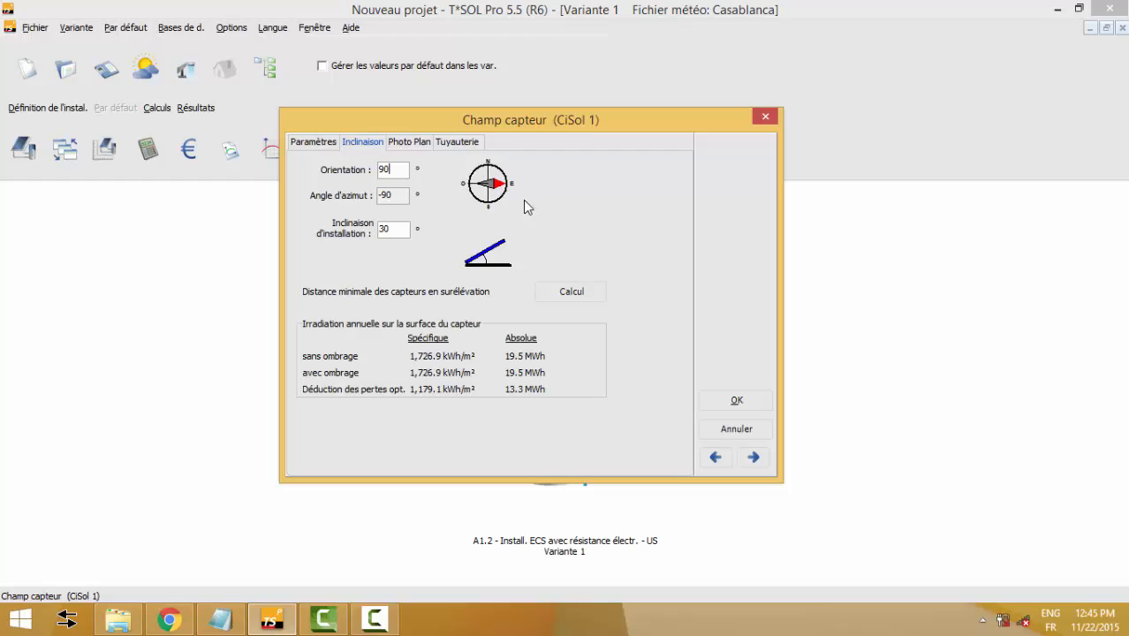
pyautogui.doubleClick(400, 169)
pyautogui.write('18')
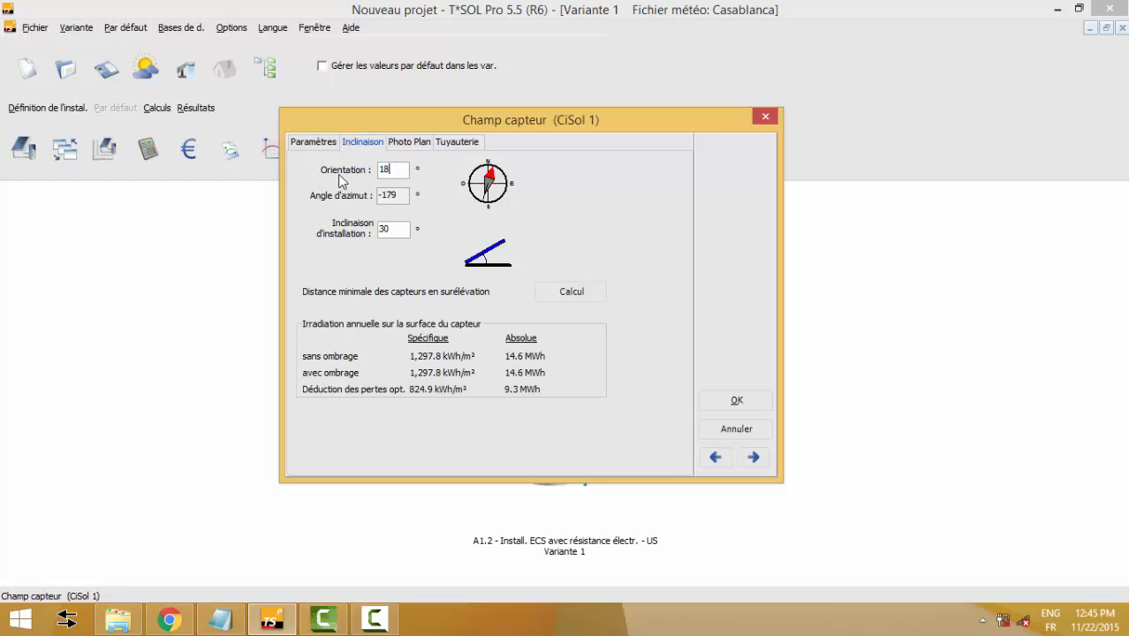
pyautogui.write('0')
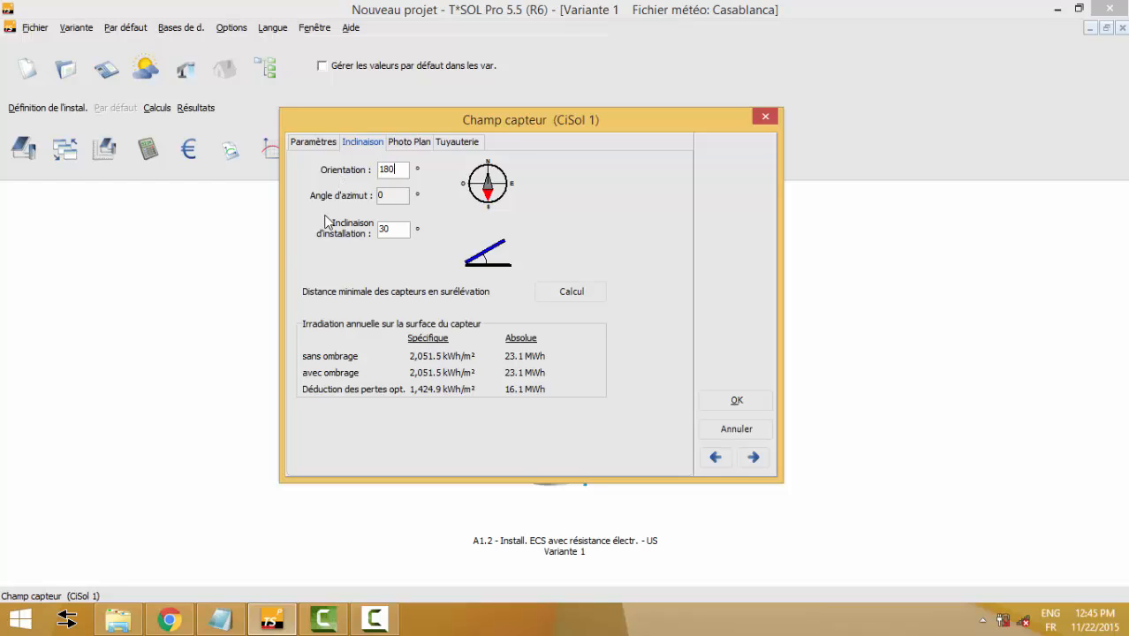
# Step: Set the collector field's installation inclination to 34°
pyautogui.click(396, 191)
pyautogui.moveTo(404, 231); pyautogui.dragTo(359, 231)
pyautogui.write('34')
pyautogui.click(402, 171)
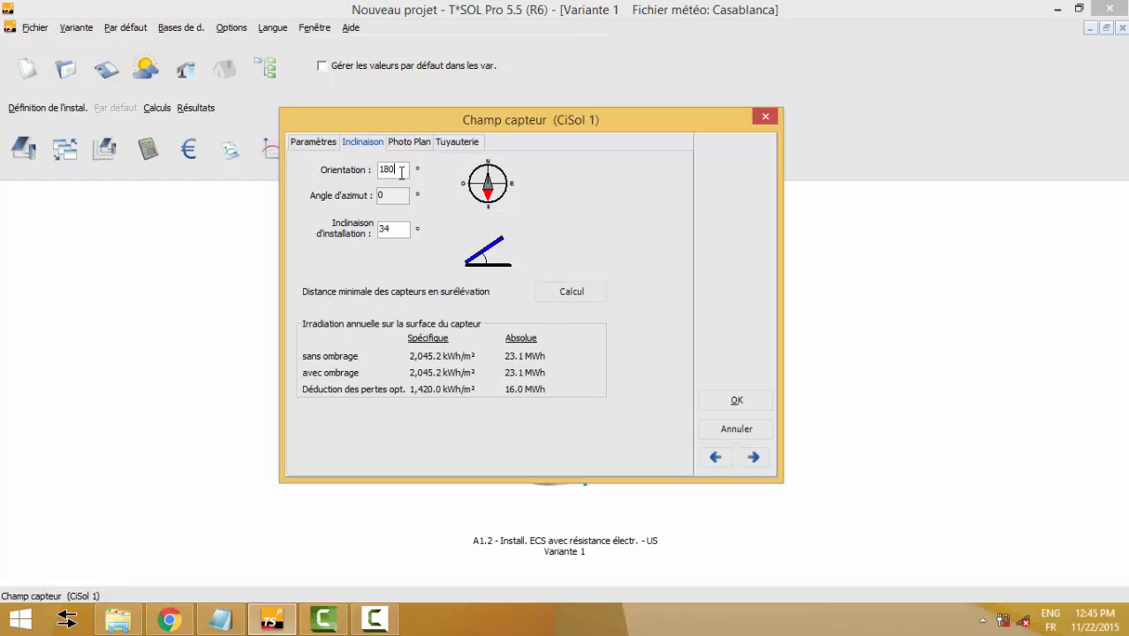
pyautogui.click(390, 230)
# Step: Calculate the minimum distance between raised collectors, compare its inputs with the field's inclination settings, and close the calculation
pyautogui.click(573, 304)
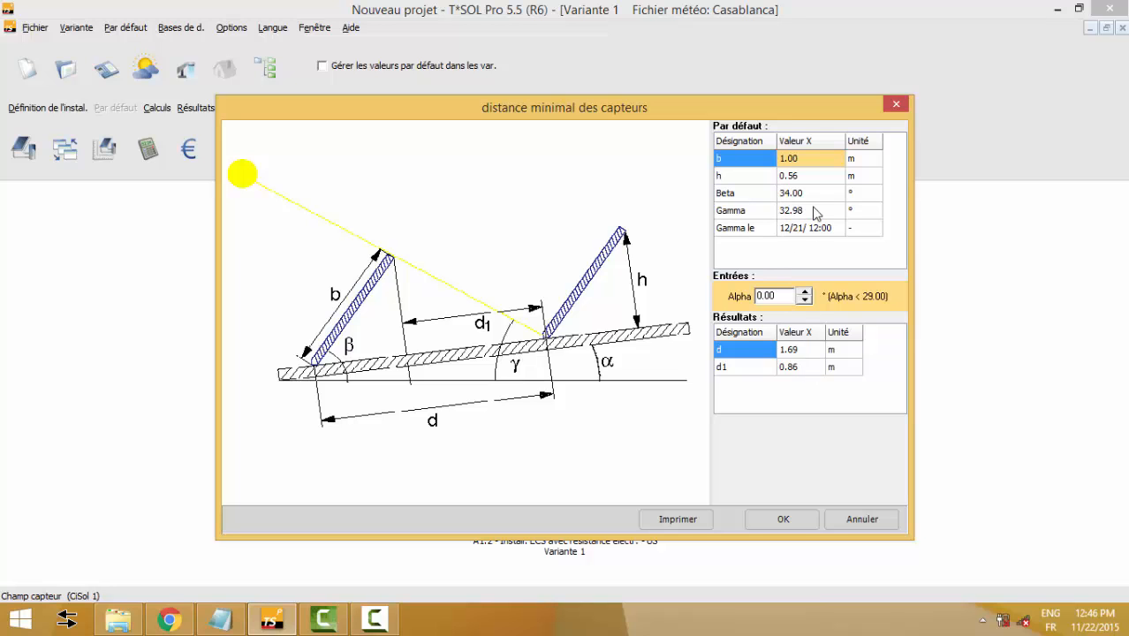
pyautogui.moveTo(455, 103); pyautogui.dragTo(514, 423)
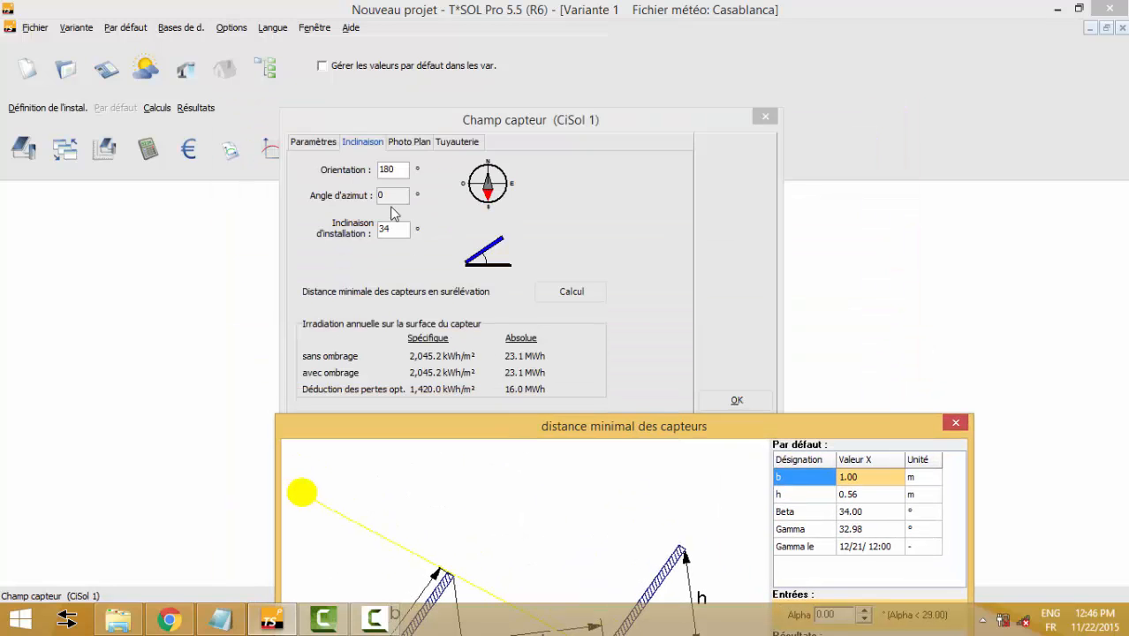
pyautogui.moveTo(645, 427); pyautogui.dragTo(520, 100)
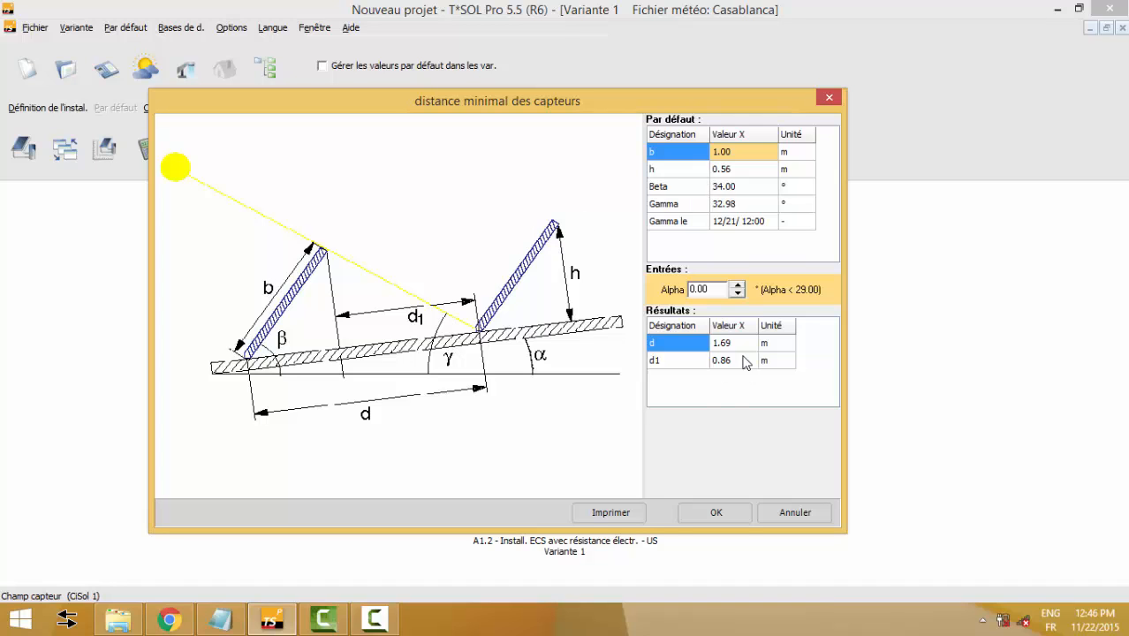
pyautogui.click(718, 511)
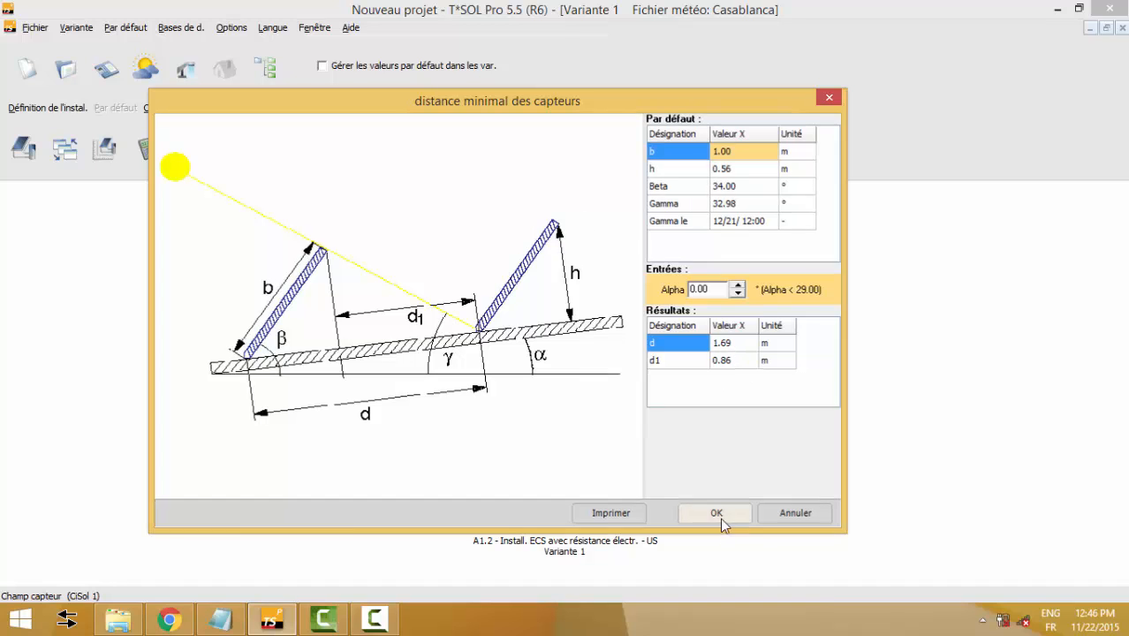
# Step: Check the collector field's piping lengths, nominal widths and insulation settings, and return to the inclination settings
pyautogui.click(414, 143)
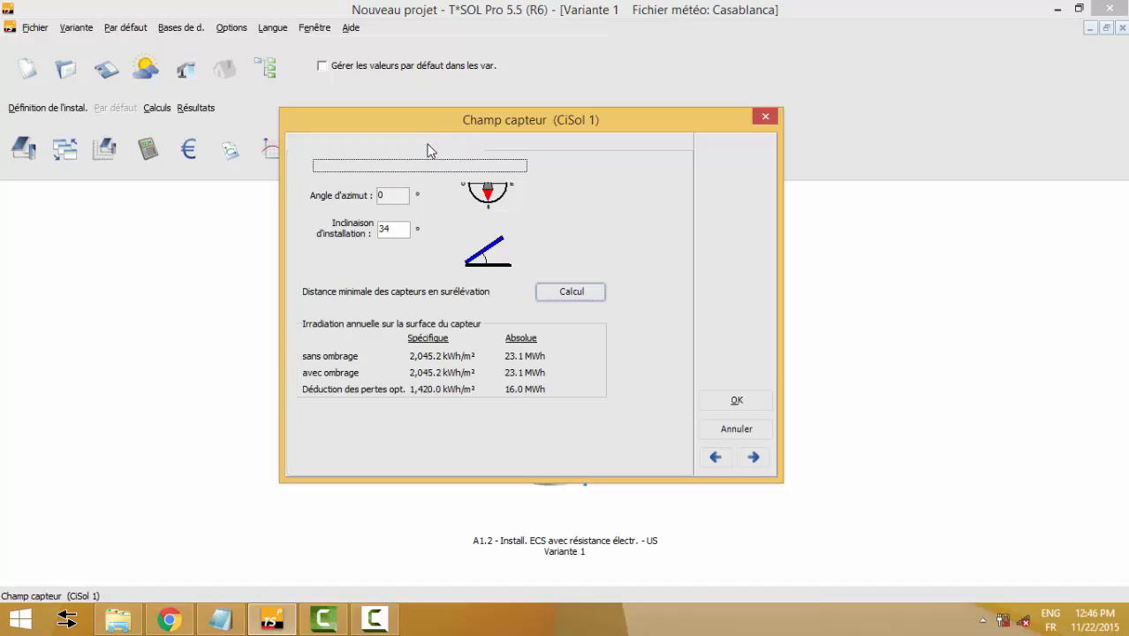
pyautogui.click(446, 142)
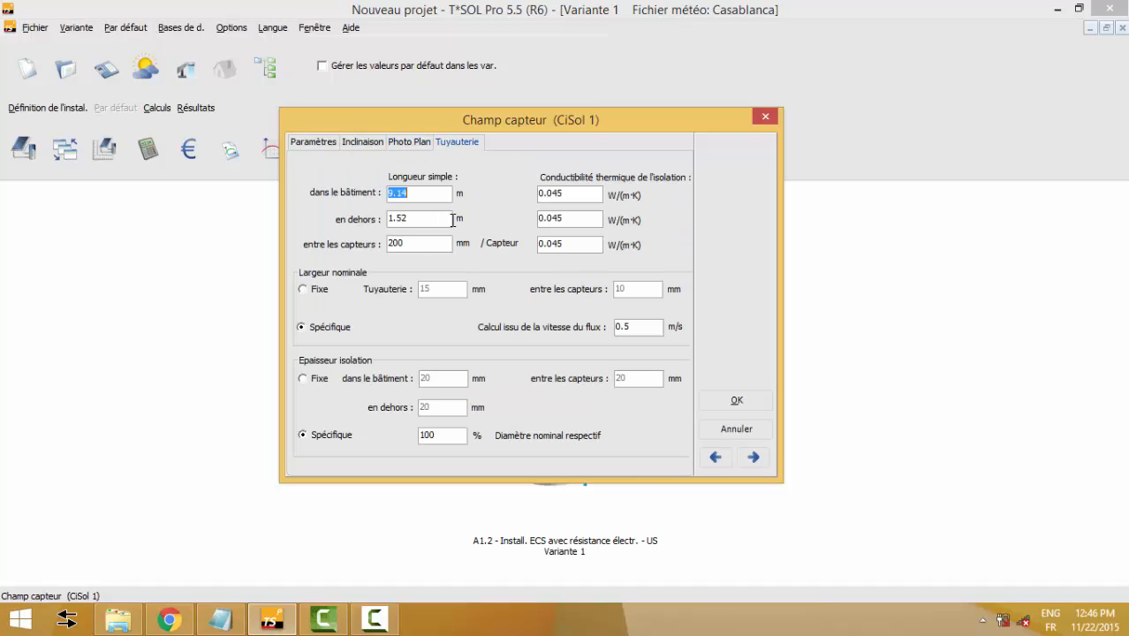
pyautogui.click(371, 142)
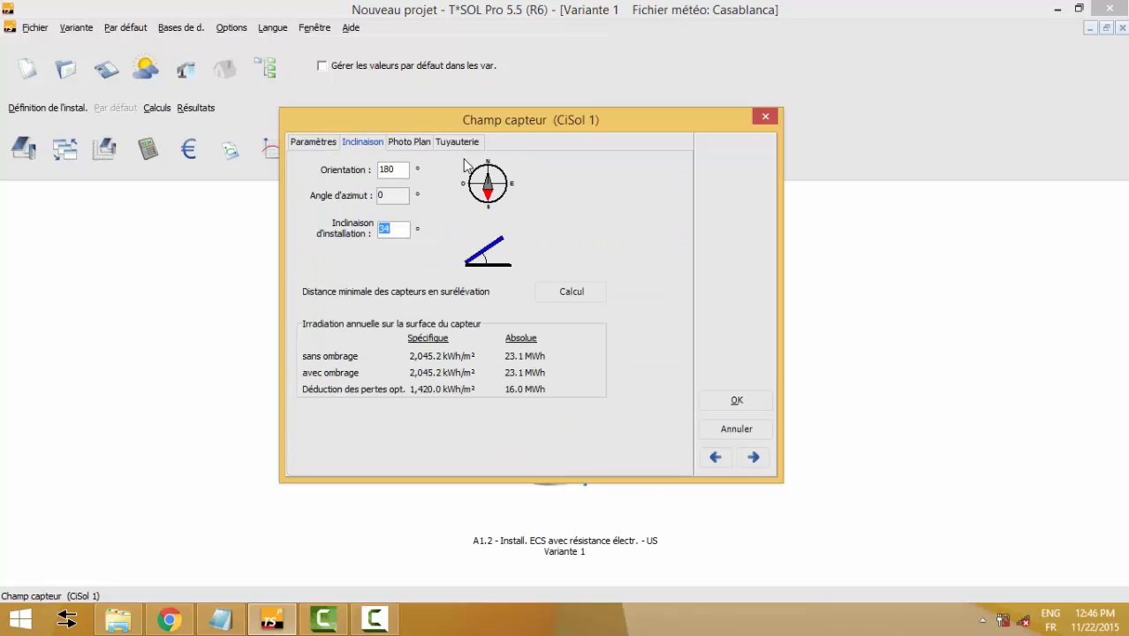
pyautogui.click(457, 142)
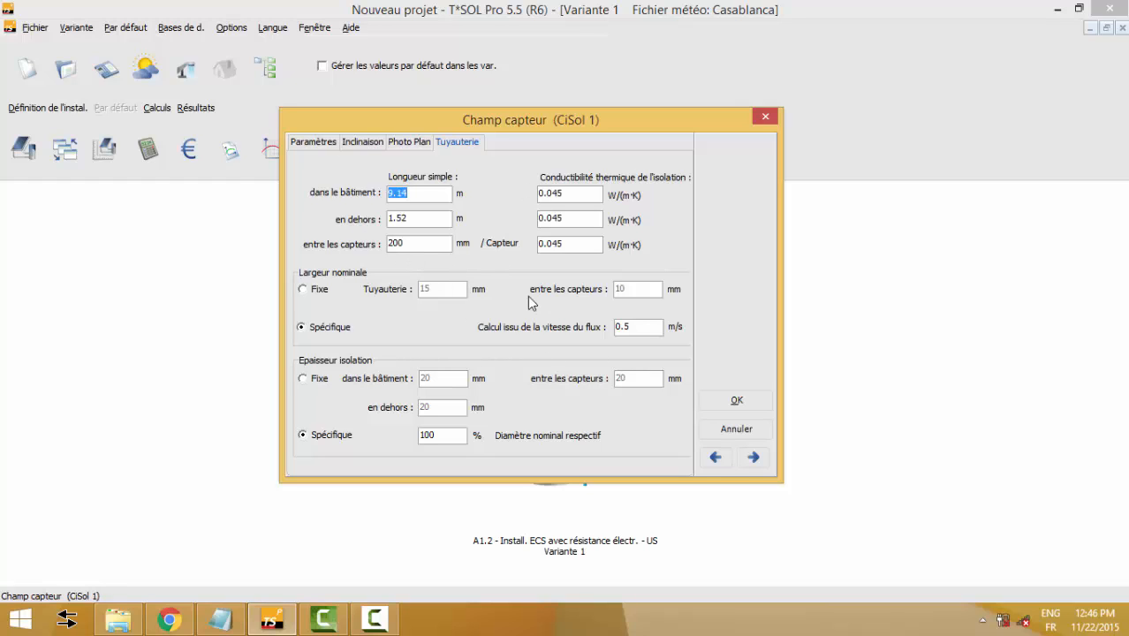
pyautogui.click(353, 143)
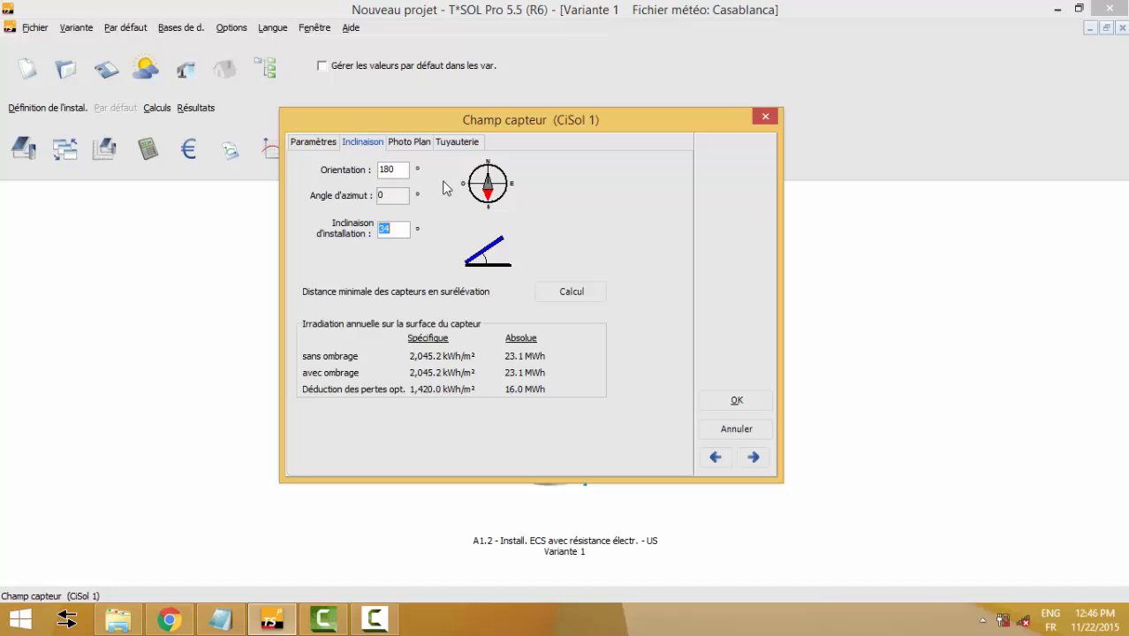
# Step: Look over the collector field's parameters and confirm its settings
pyautogui.click(331, 141)
pyautogui.click(380, 142)
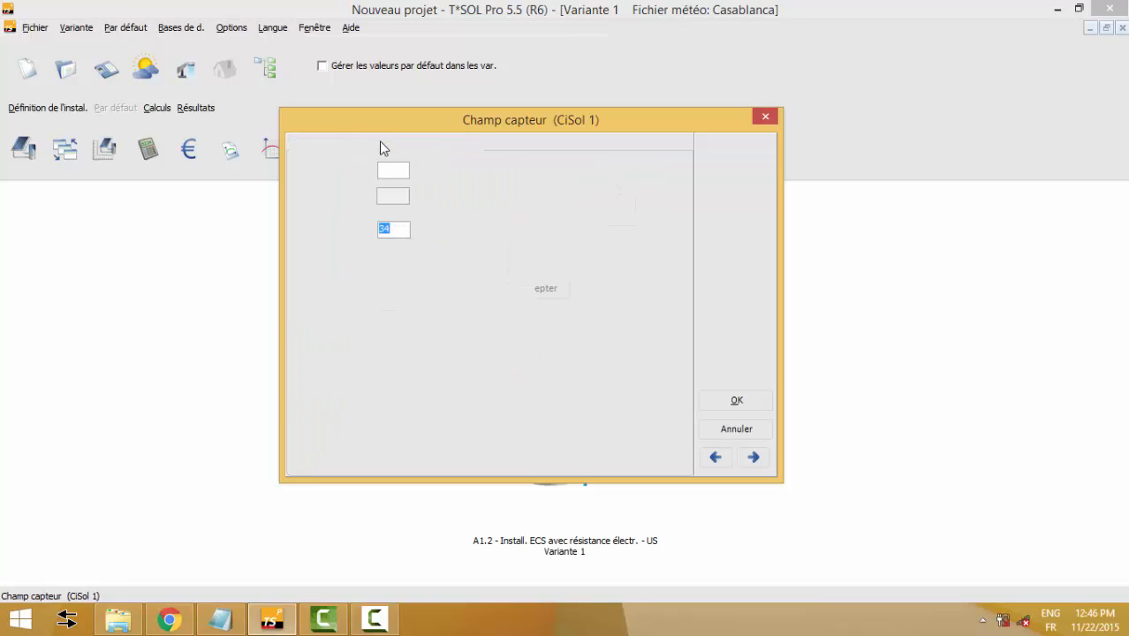
pyautogui.click(736, 399)
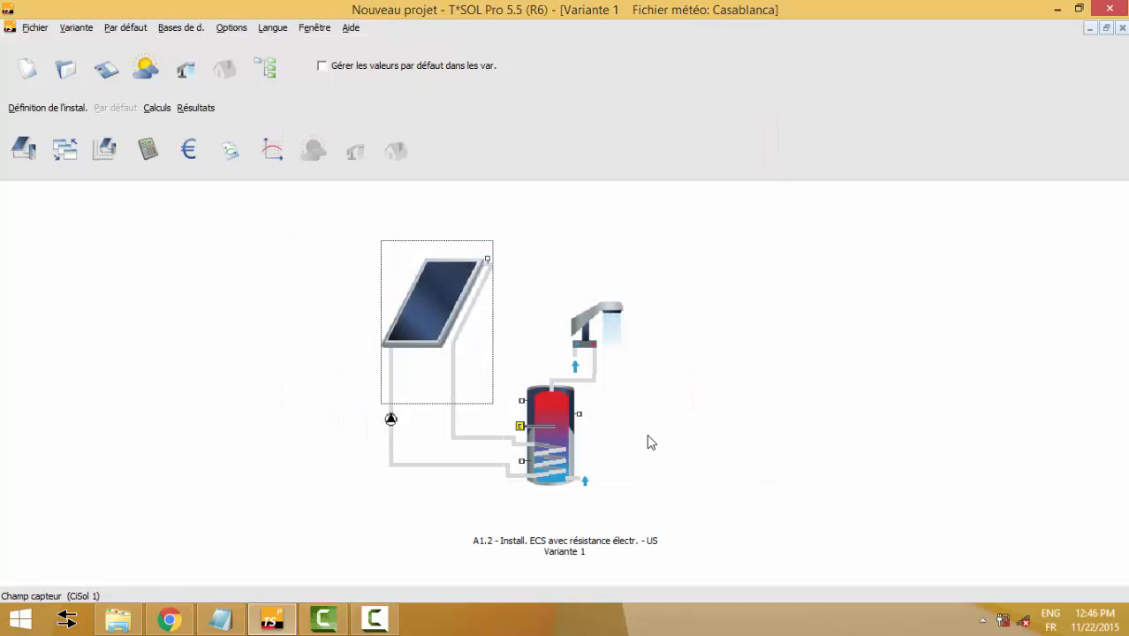
# Step: Check the bivalent hot water tank's parameters and the daily hot water consumption settings, closing both
pyautogui.click(555, 450)
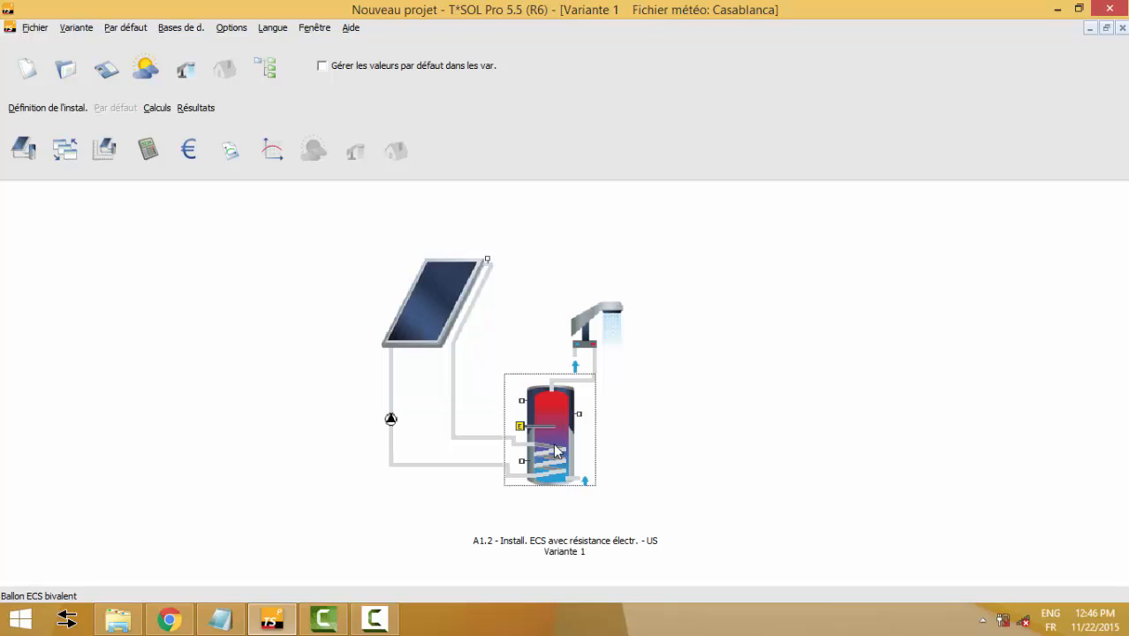
pyautogui.doubleClick(556, 451)
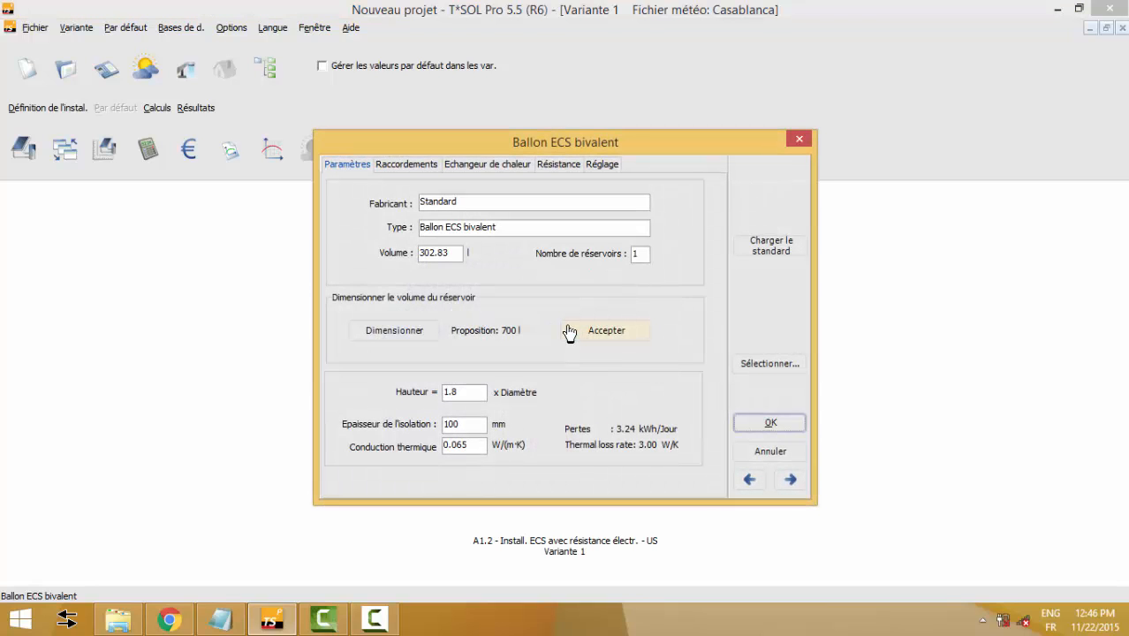
pyautogui.moveTo(609, 144); pyautogui.dragTo(499, 123)
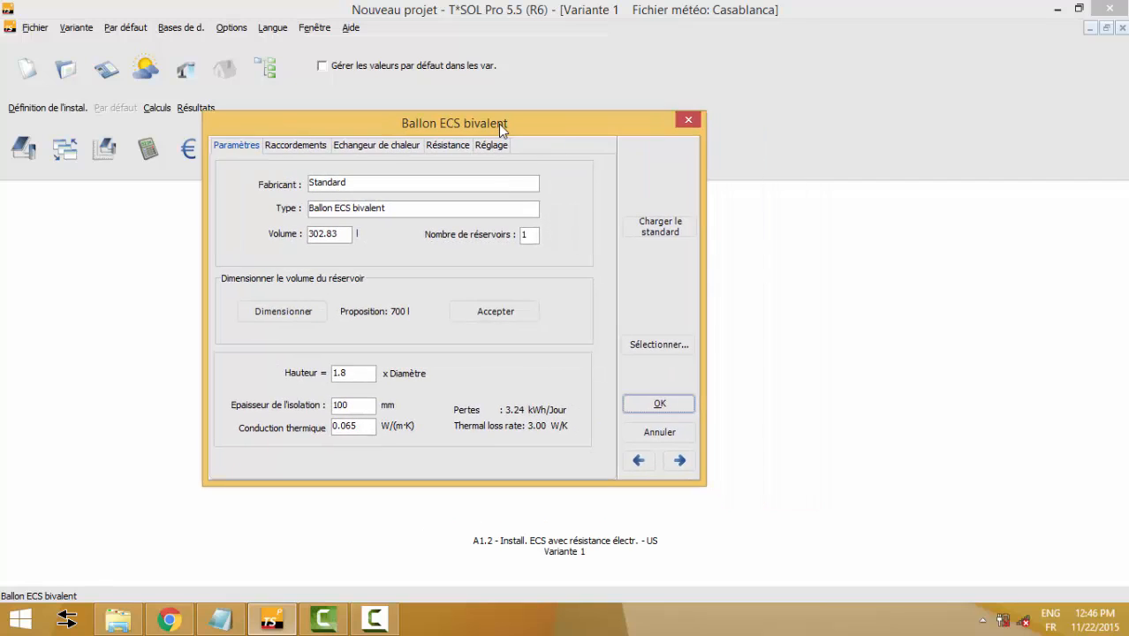
pyautogui.click(688, 120)
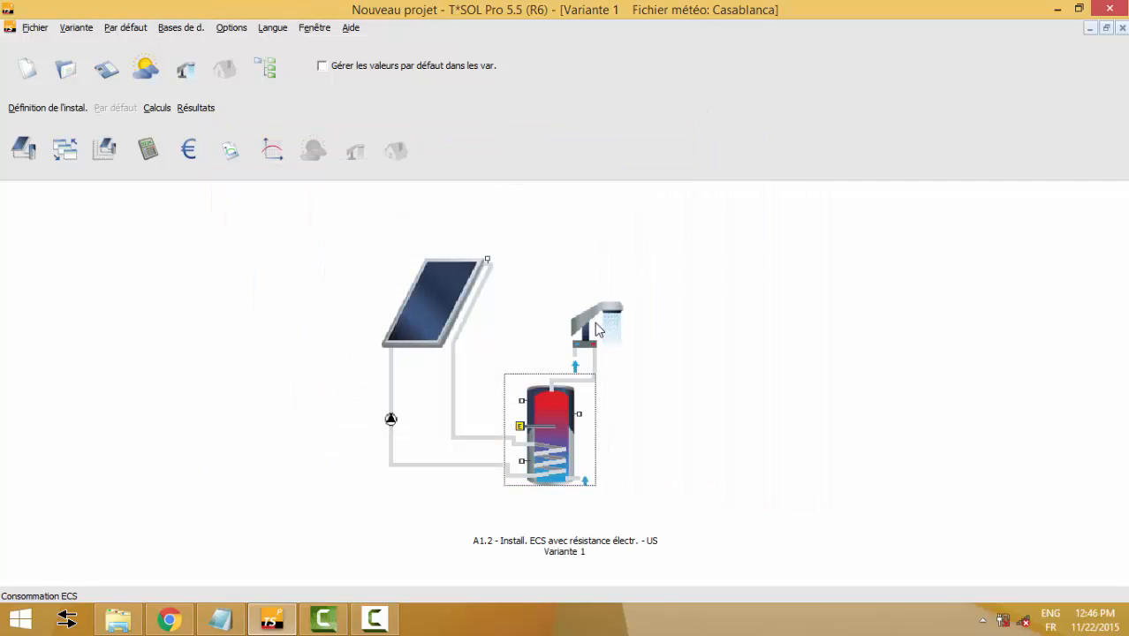
pyautogui.click(594, 327)
pyautogui.doubleClick(594, 322)
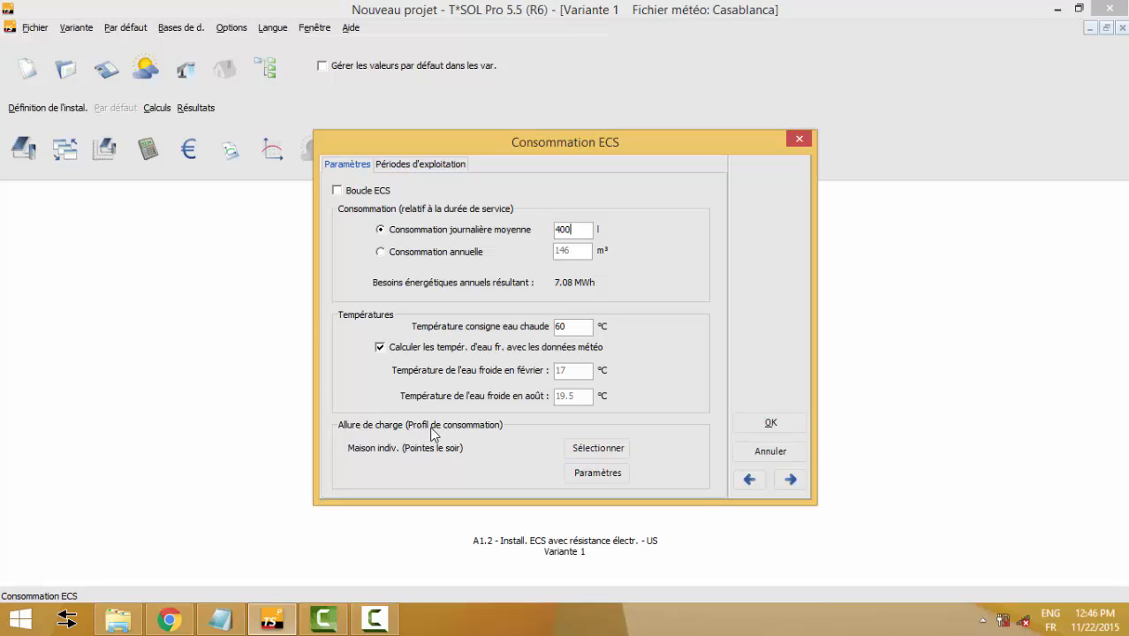
pyautogui.click(769, 423)
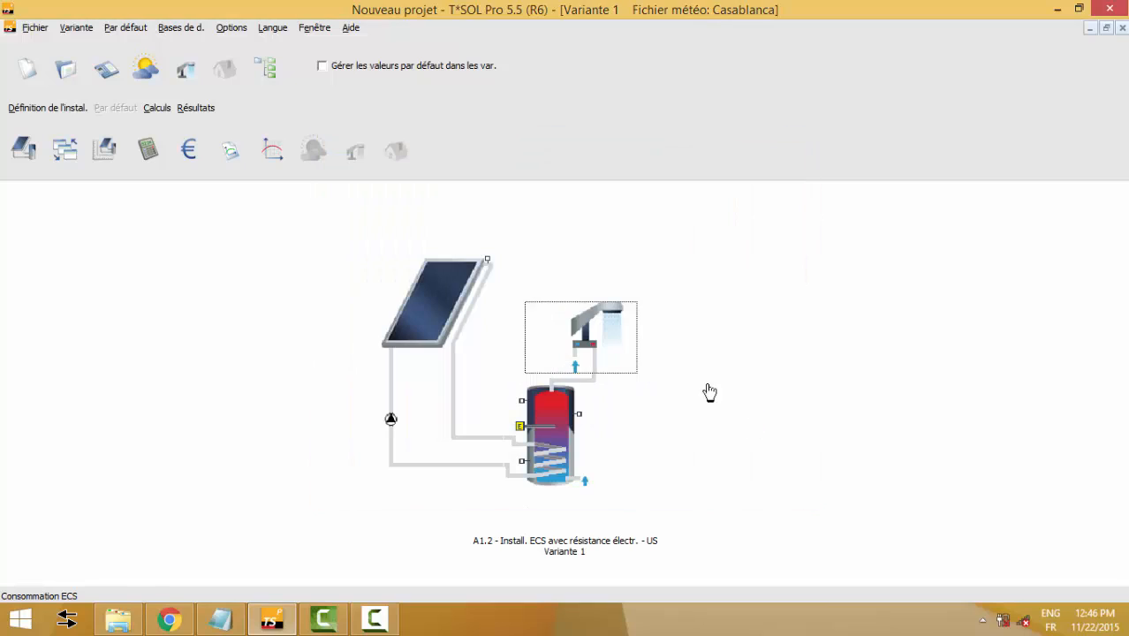
# Step: Size the bivalent hot water tank, accept the proposed volume of 700 l, and check its height and insulation values
pyautogui.doubleClick(560, 411)
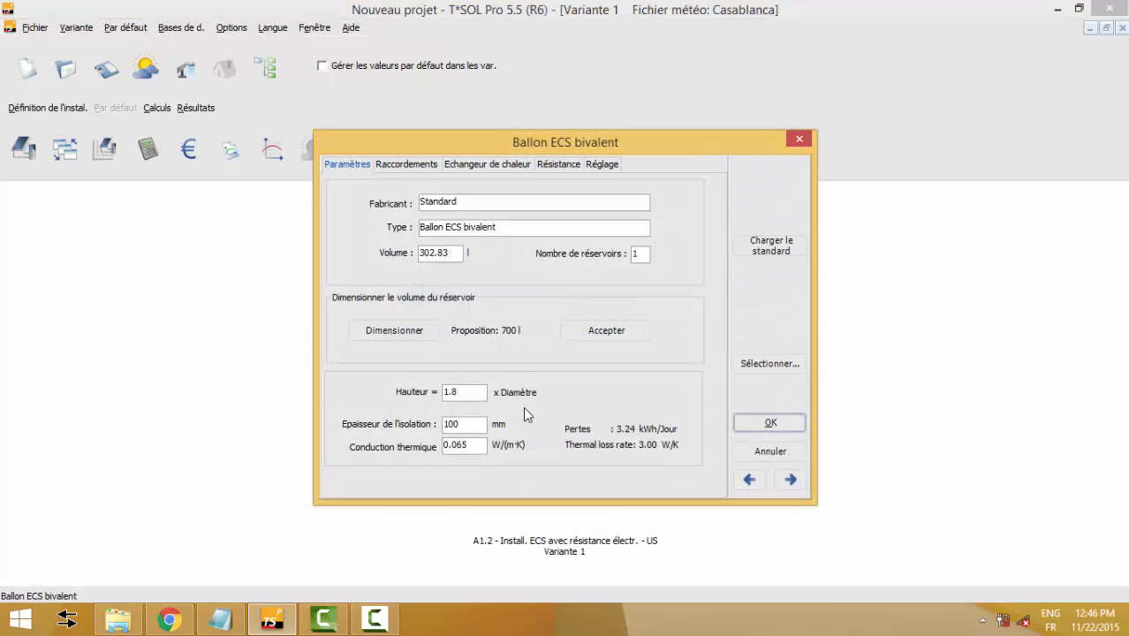
pyautogui.click(415, 334)
pyautogui.click(595, 333)
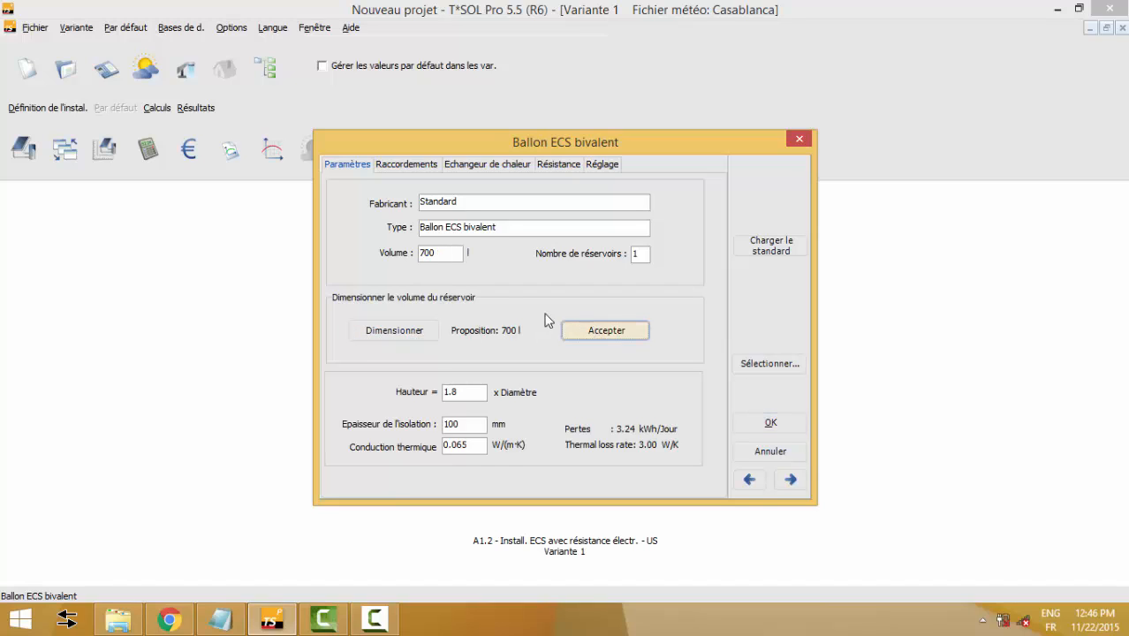
pyautogui.click(433, 255)
pyautogui.click(480, 388)
pyautogui.click(456, 424)
# Step: Review the tank's connections and heat exchanger, and set its electric heating element to an absolute power of 5 kW
pyautogui.click(419, 167)
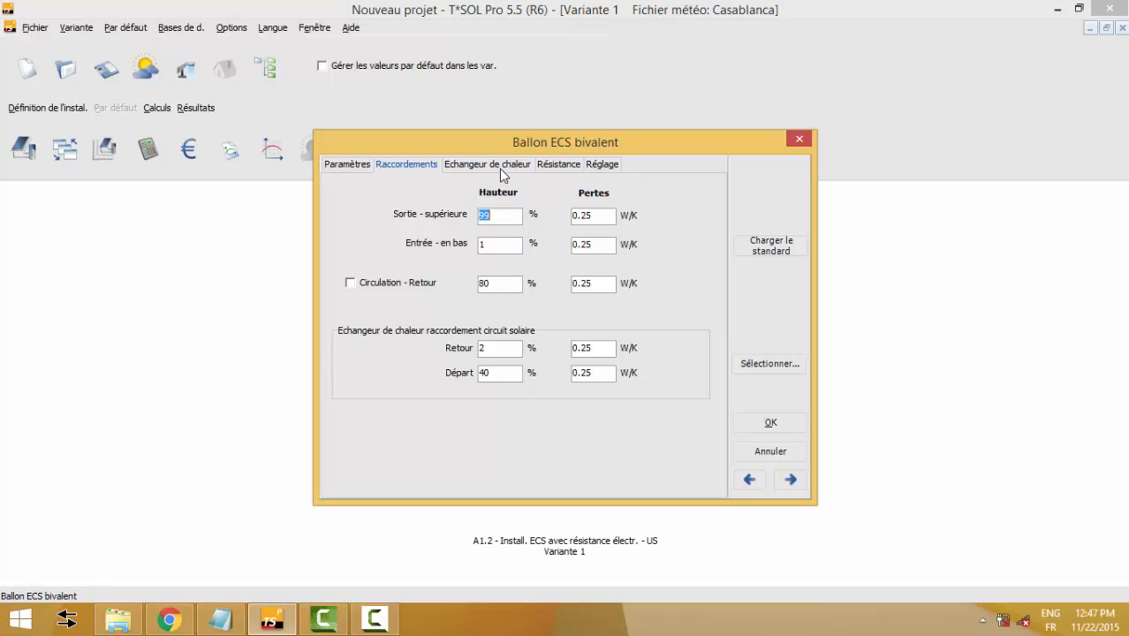
pyautogui.click(499, 167)
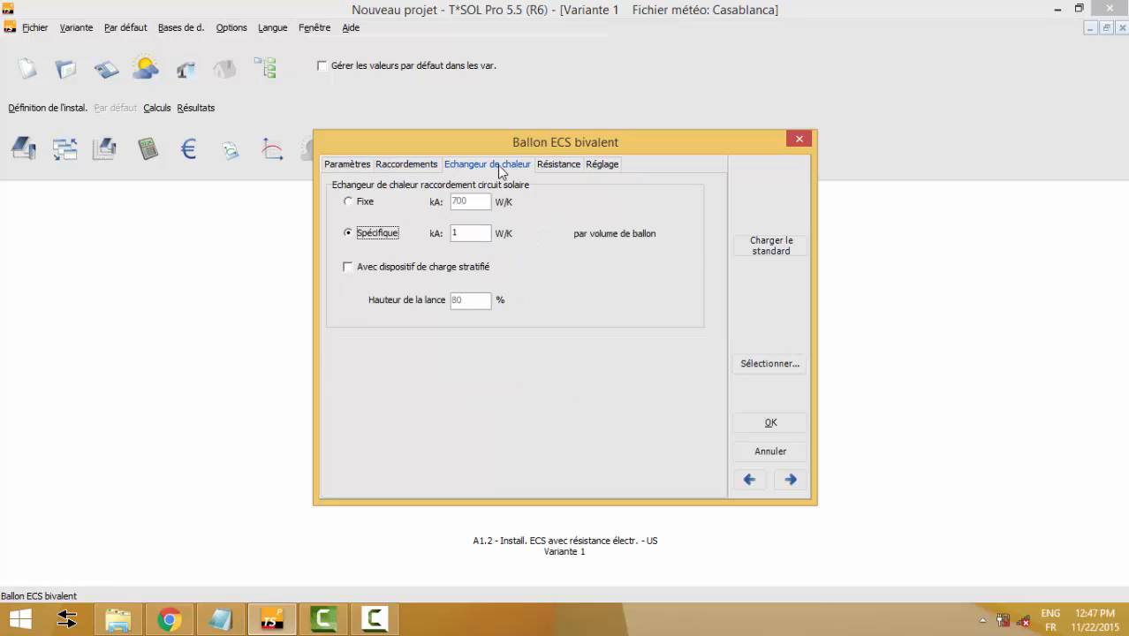
pyautogui.click(555, 168)
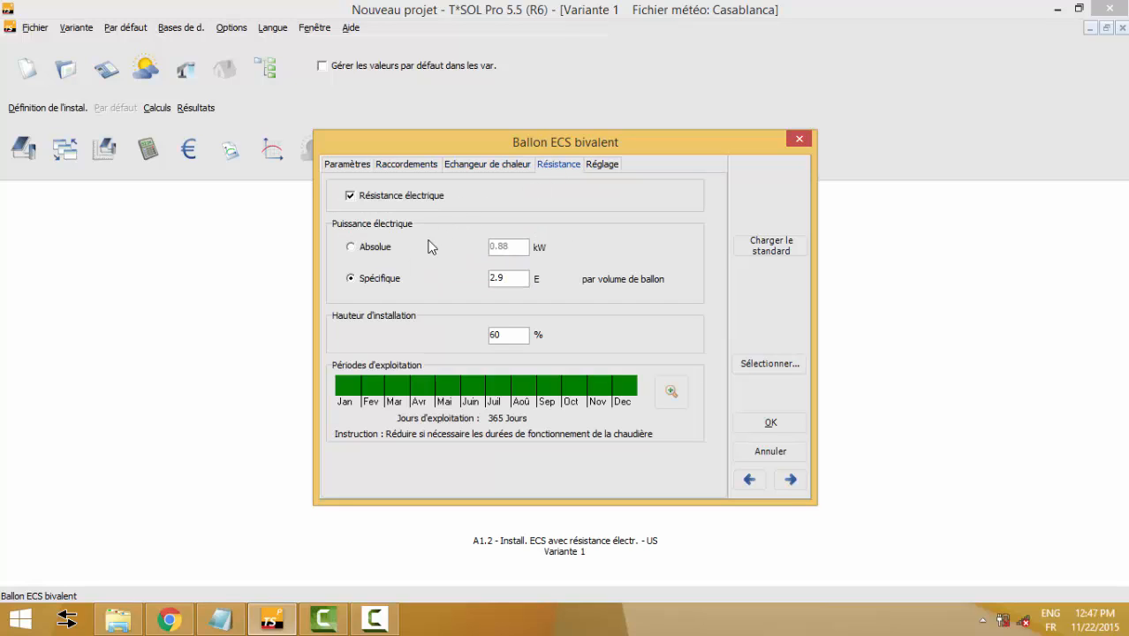
pyautogui.click(377, 251)
pyautogui.press('Tab')
pyautogui.write('5')
# Step: Review the tank's set temperature and auxiliary heating control, recheck its parameters, and confirm the tank configuration
pyautogui.click(604, 167)
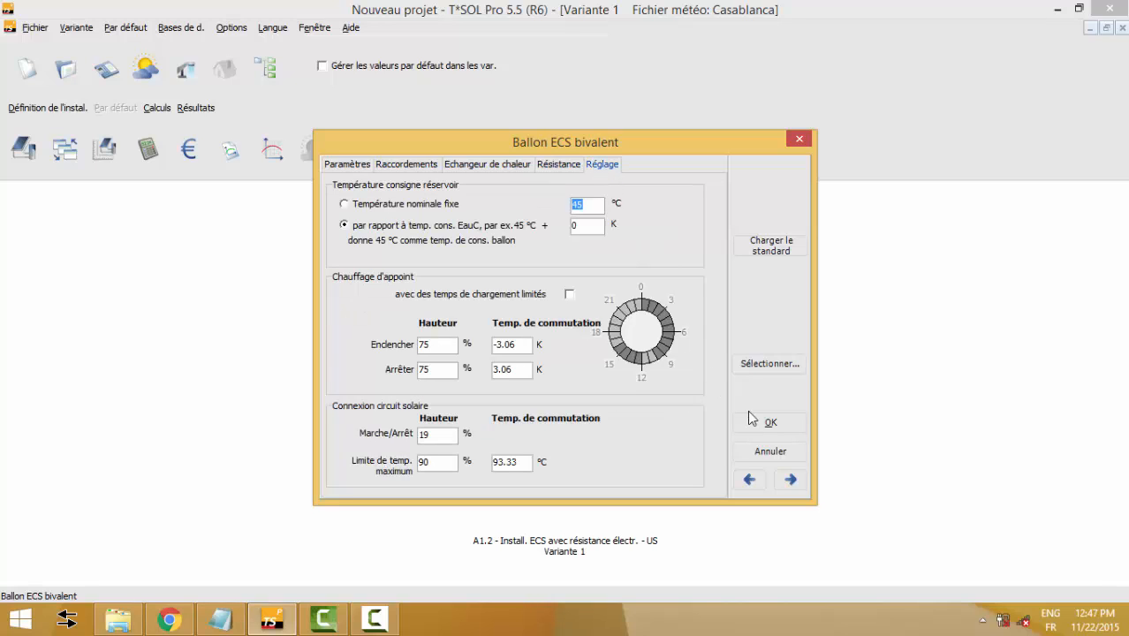
pyautogui.click(350, 166)
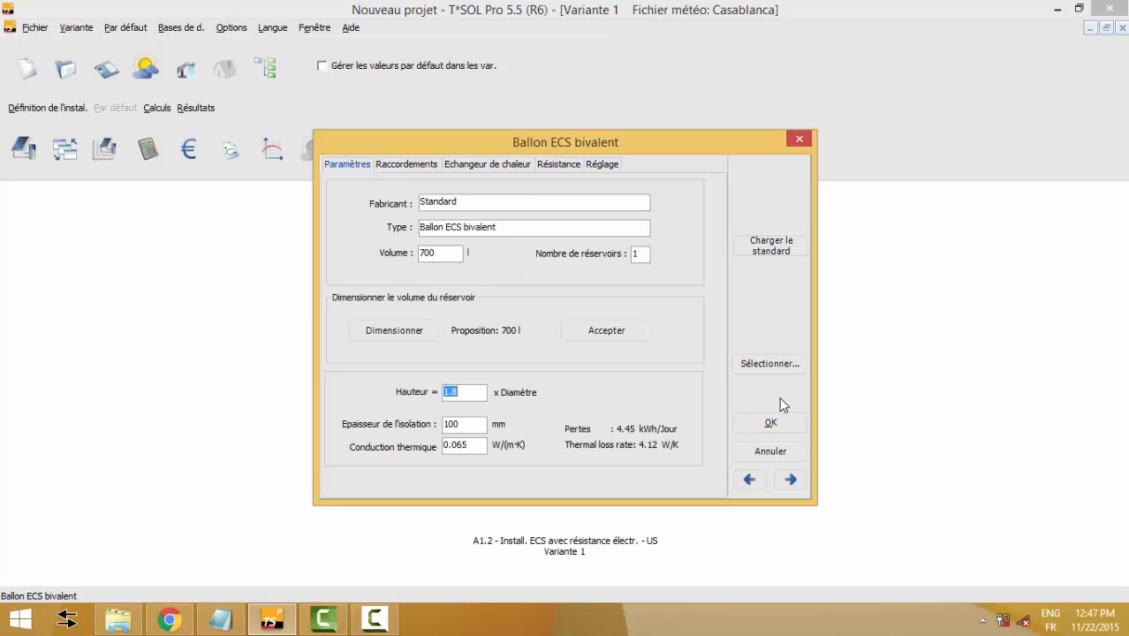
pyautogui.click(771, 422)
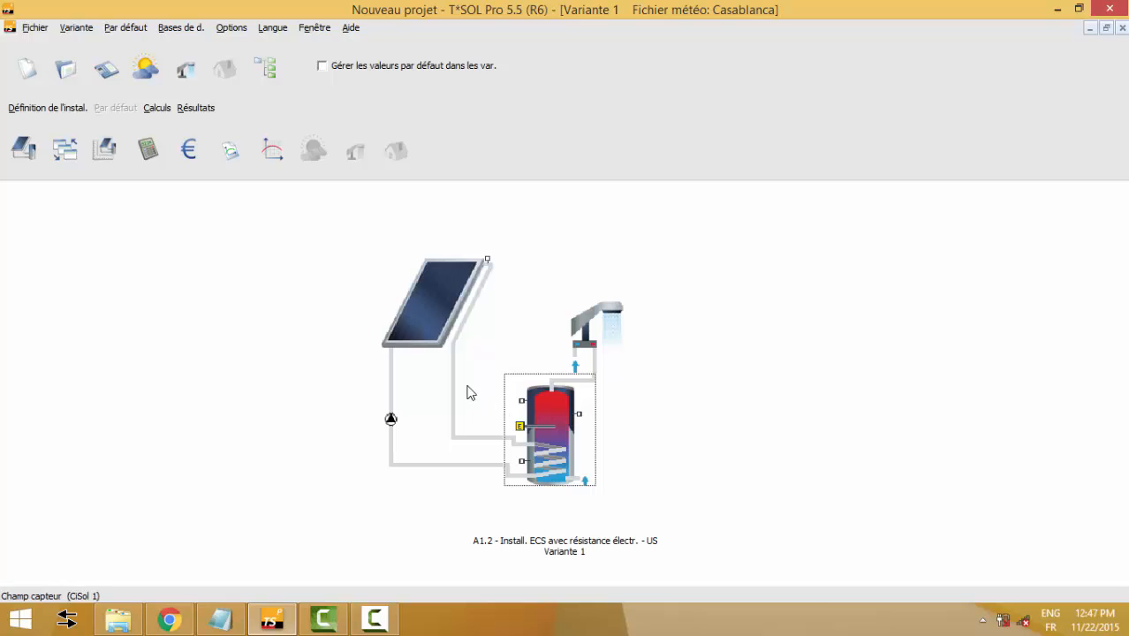
# Step: Resize the collector field, first for medium 65 % coverage and finally for high 85 % coverage, accepting the proposed number of collectors
pyautogui.doubleClick(434, 311)
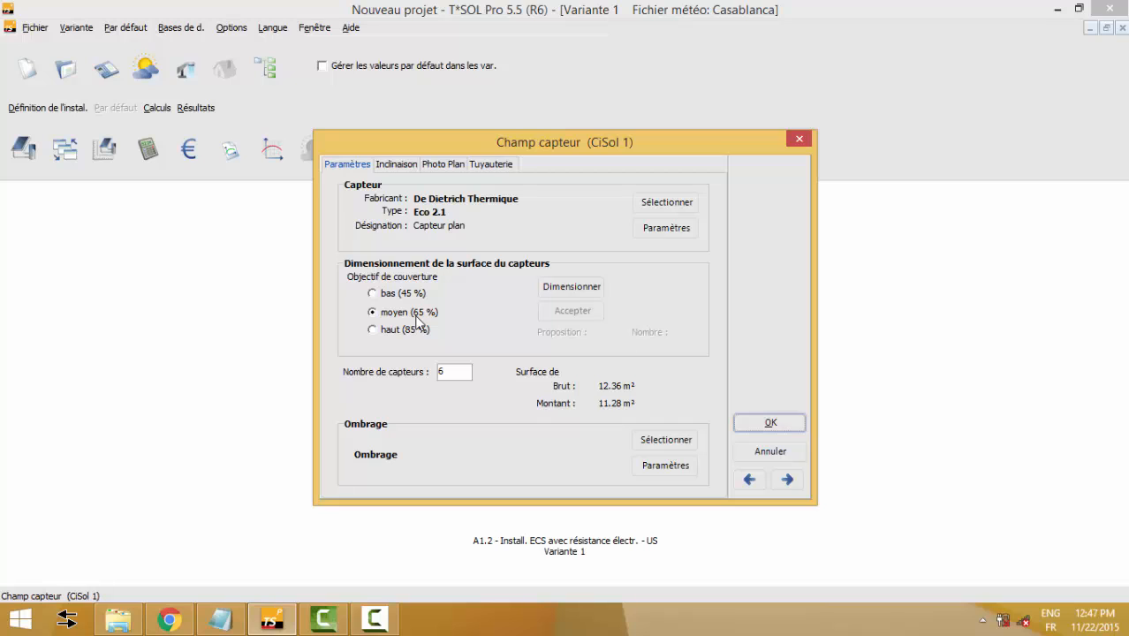
pyautogui.click(583, 289)
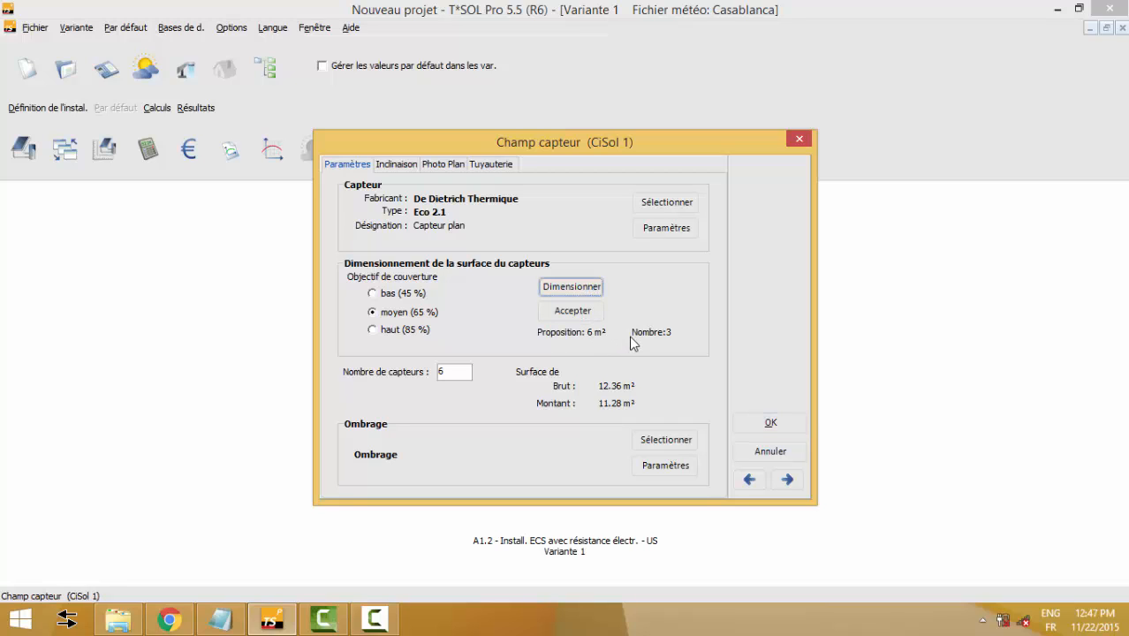
pyautogui.click(585, 313)
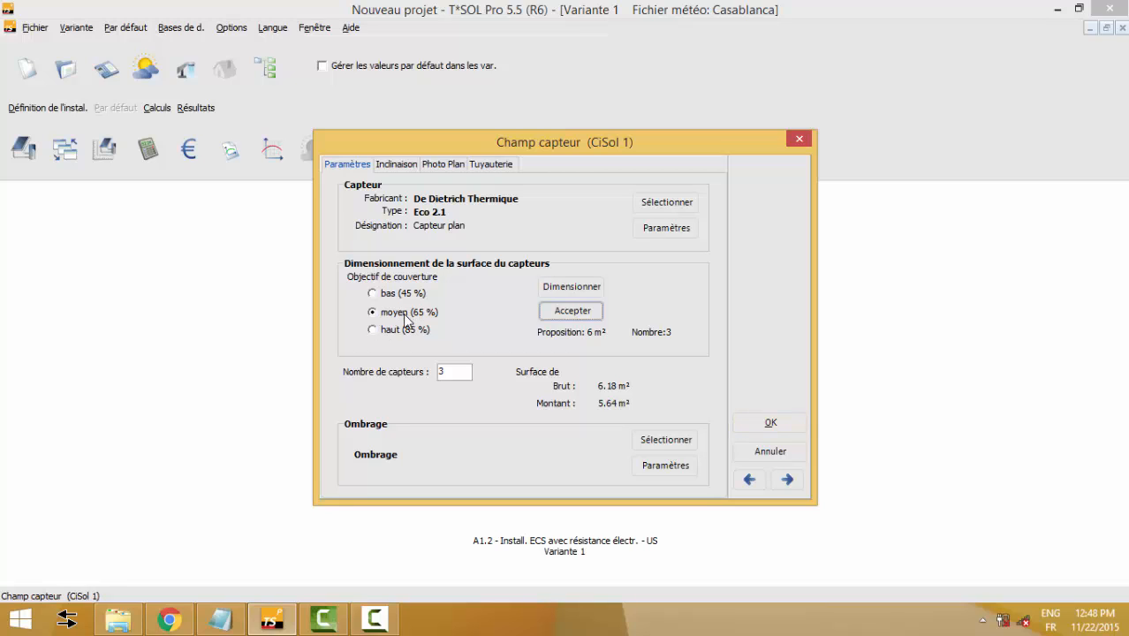
pyautogui.click(397, 332)
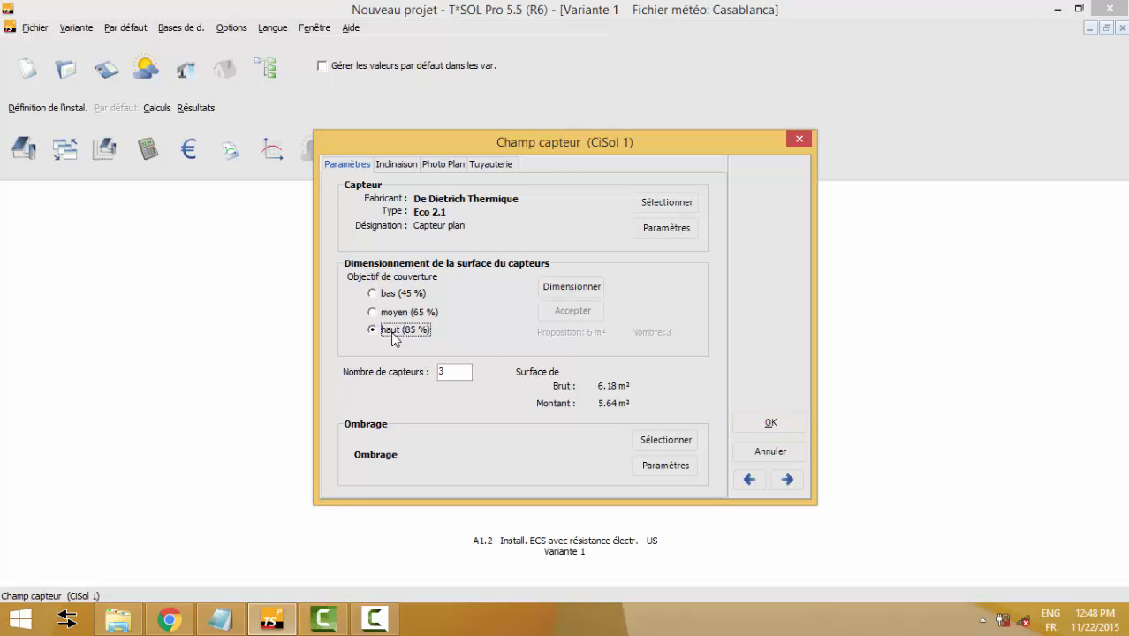
pyautogui.click(546, 290)
pyautogui.click(579, 318)
pyautogui.click(782, 433)
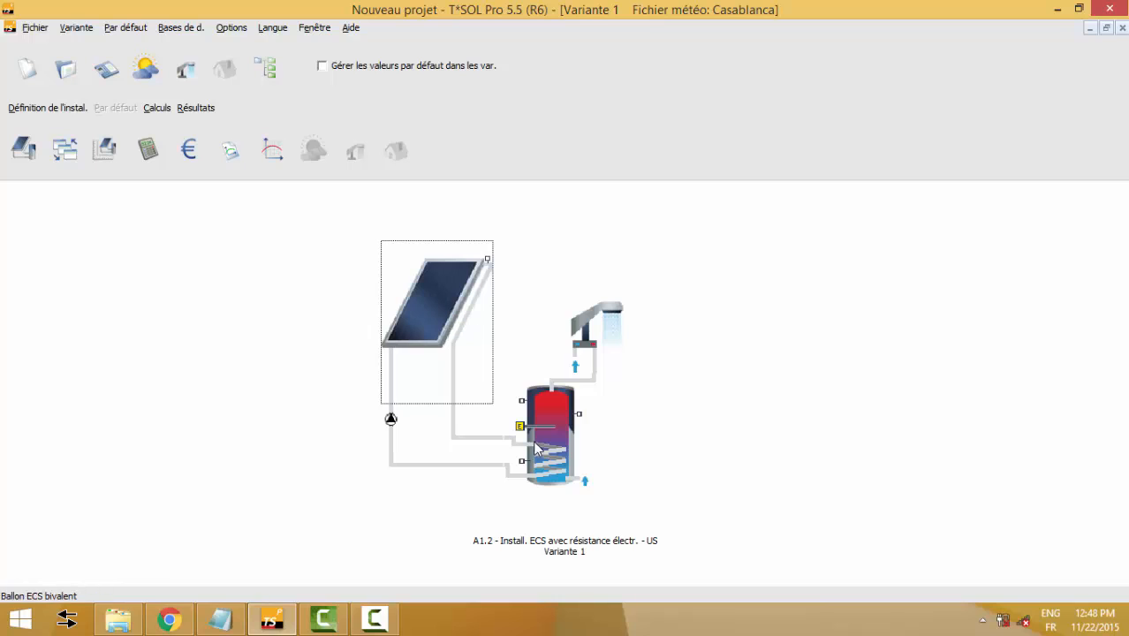
# Step: Set the solar circuit's volume flow to 40 (l/h)/m² per collector area and its glycol share to 20 %
pyautogui.click(404, 447)
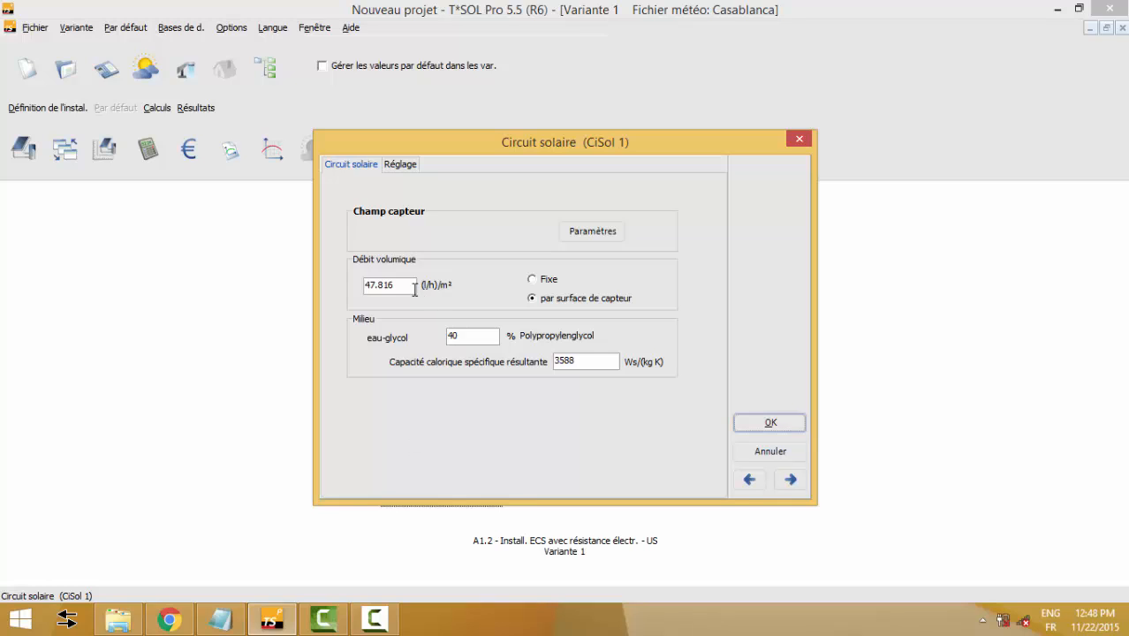
pyautogui.moveTo(410, 288); pyautogui.dragTo(202, 295)
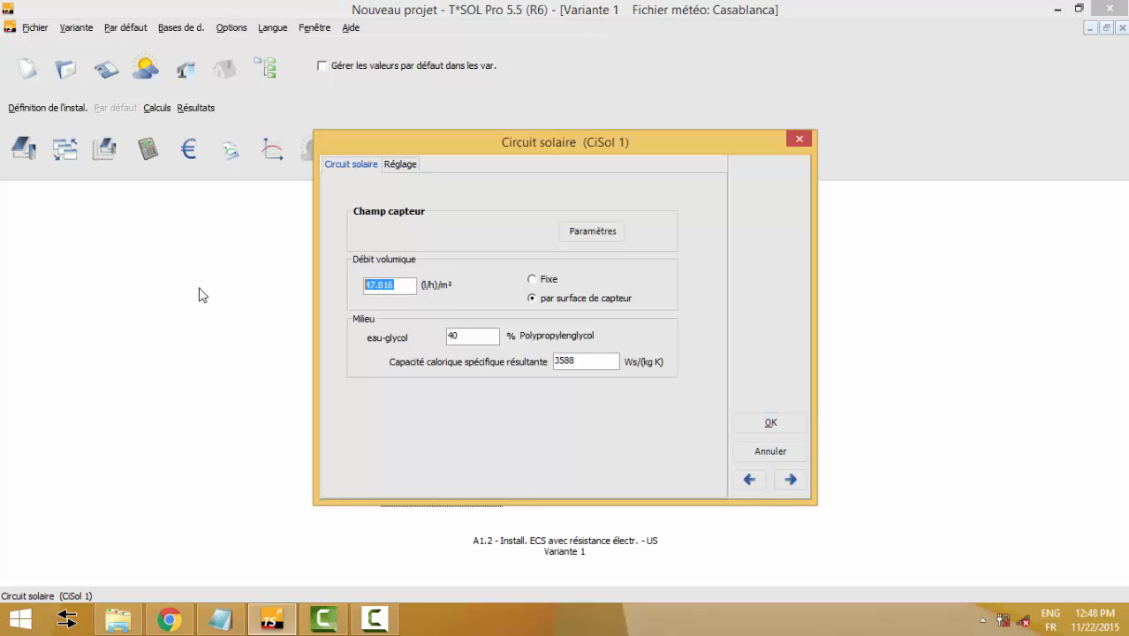
pyautogui.write('40')
pyautogui.click(471, 335)
pyautogui.write('20')
# Step: Review the solar circuit's start and stop temperature differences and pump control, and confirm the circuit settings
pyautogui.click(408, 168)
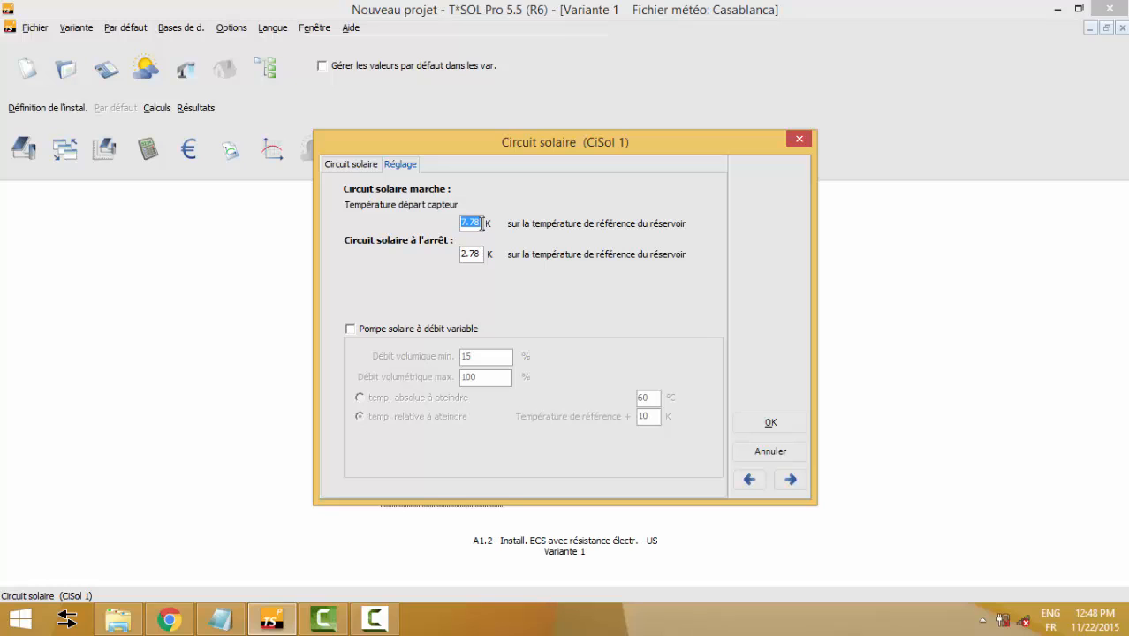
pyautogui.moveTo(510, 146); pyautogui.dragTo(687, 144)
pyautogui.moveTo(607, 148); pyautogui.dragTo(645, 79)
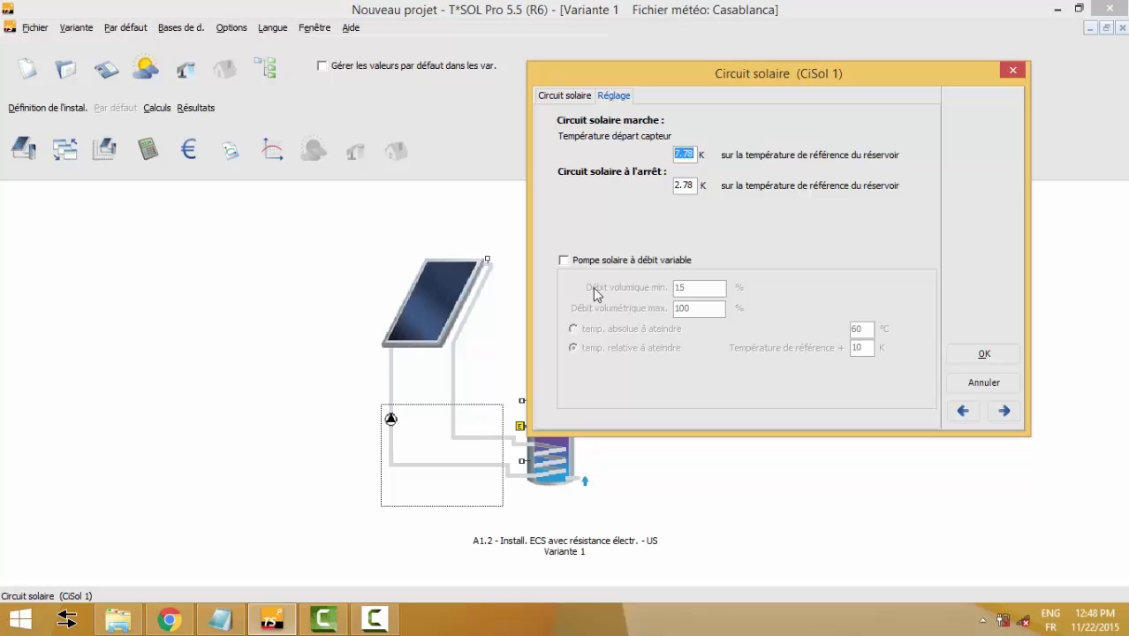
pyautogui.moveTo(765, 68); pyautogui.dragTo(535, 79)
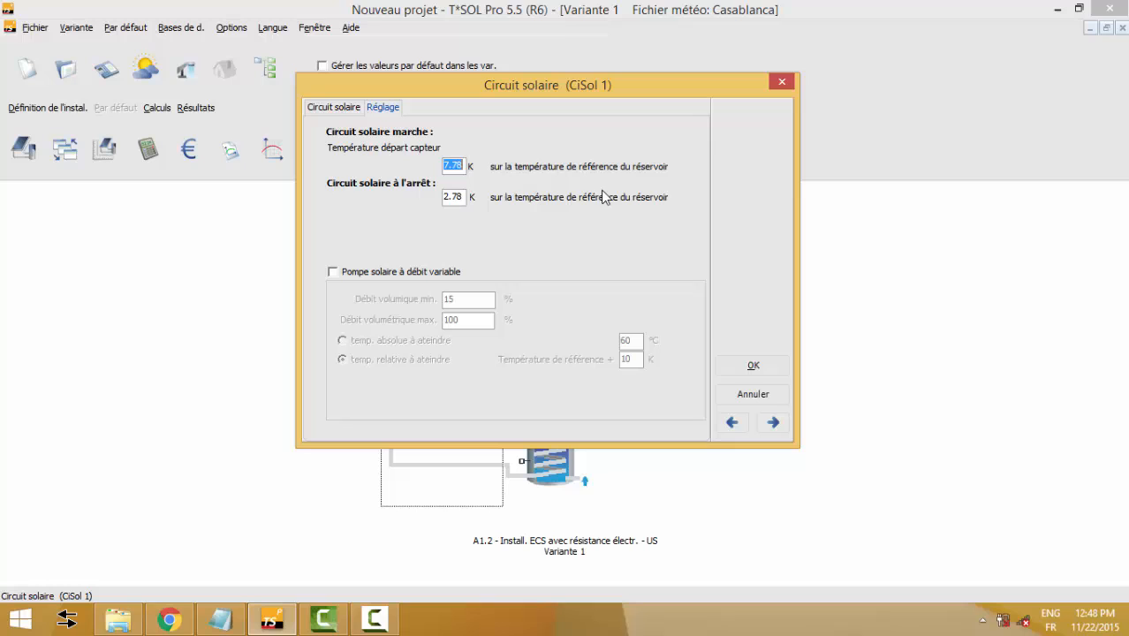
pyautogui.click(751, 369)
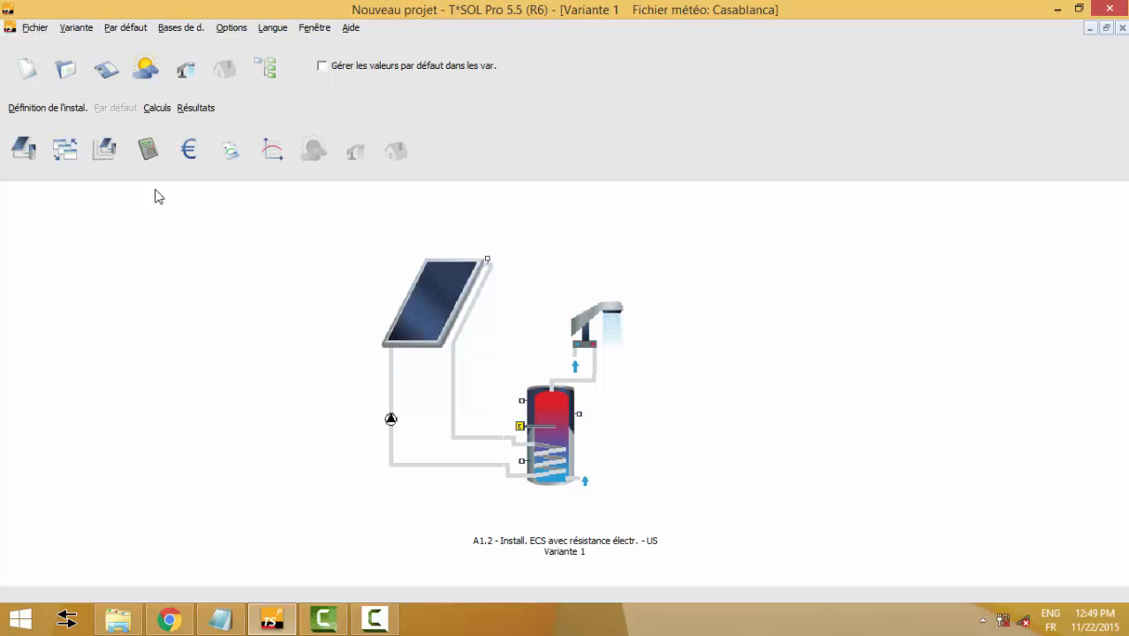
# Step: Run the simulation and display a diagram of the hot water coverage rate and the domestic hot water temperature
pyautogui.click(149, 157)
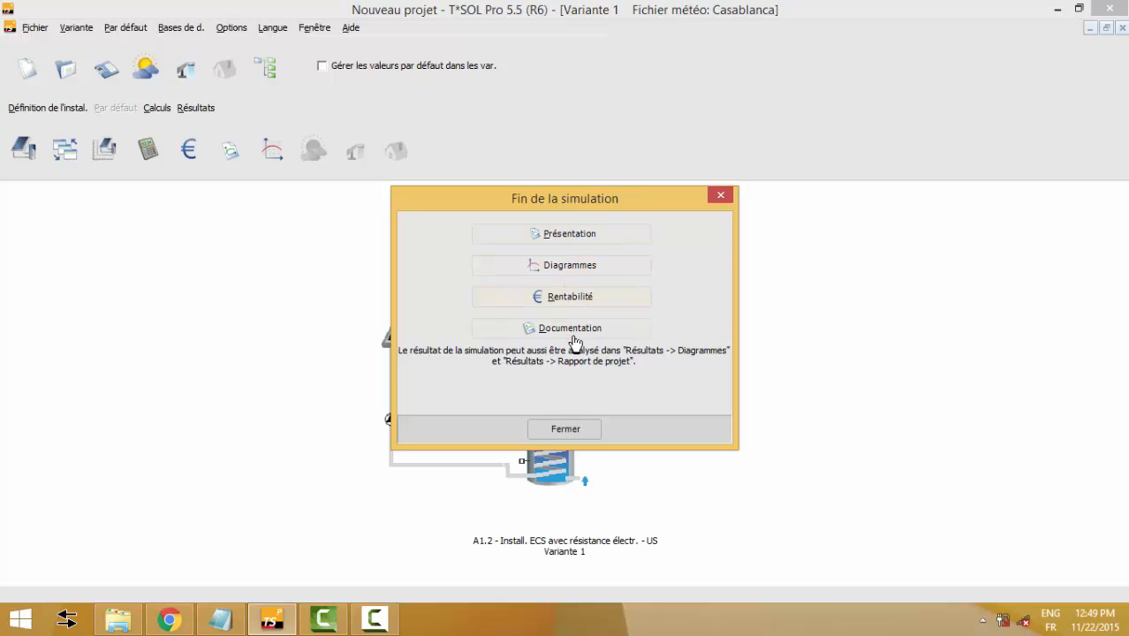
pyautogui.click(585, 276)
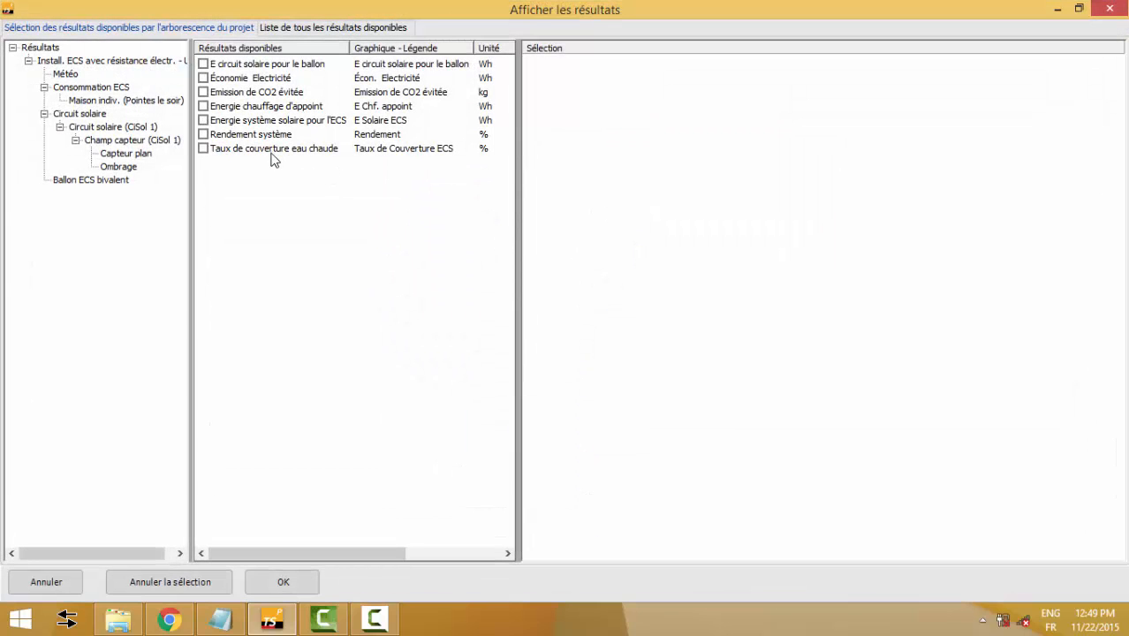
pyautogui.click(273, 150)
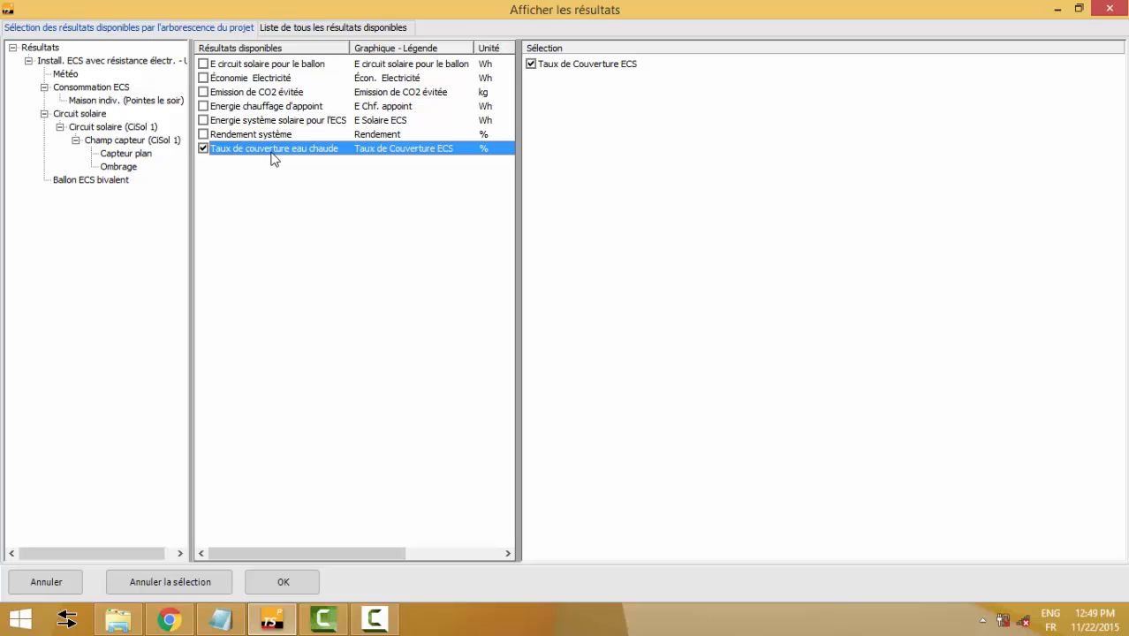
pyautogui.click(76, 66)
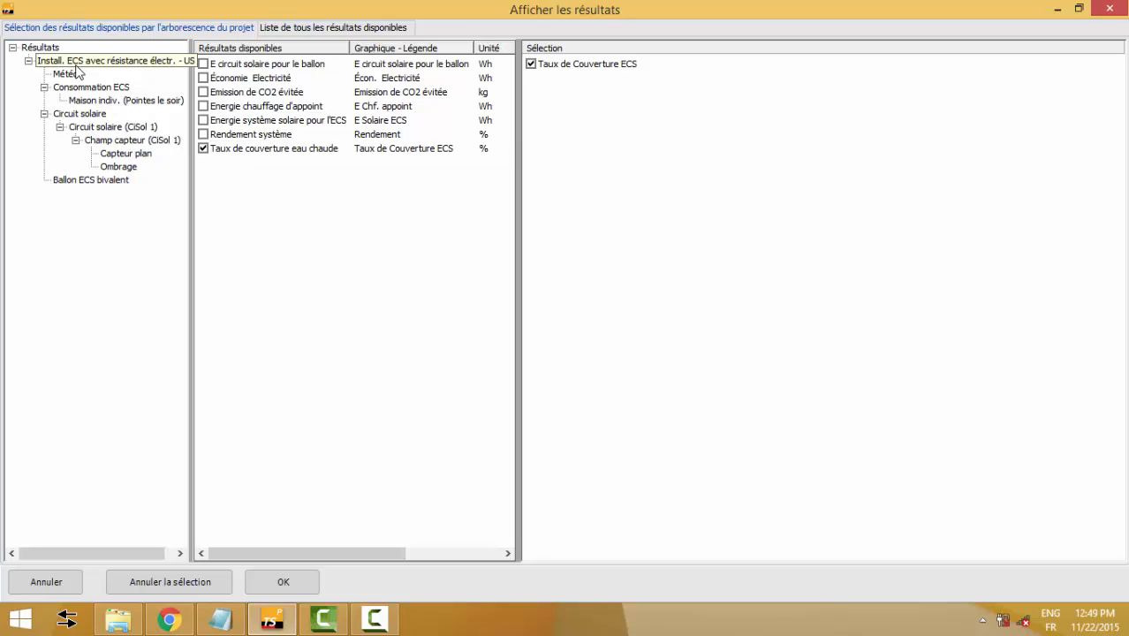
pyautogui.click(84, 88)
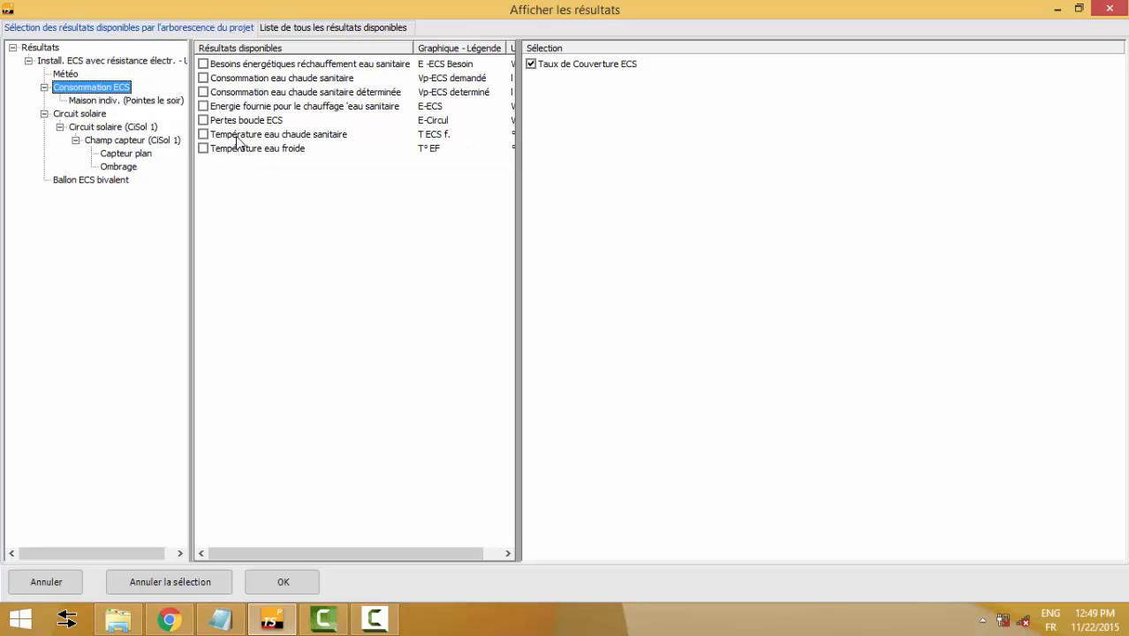
pyautogui.click(204, 135)
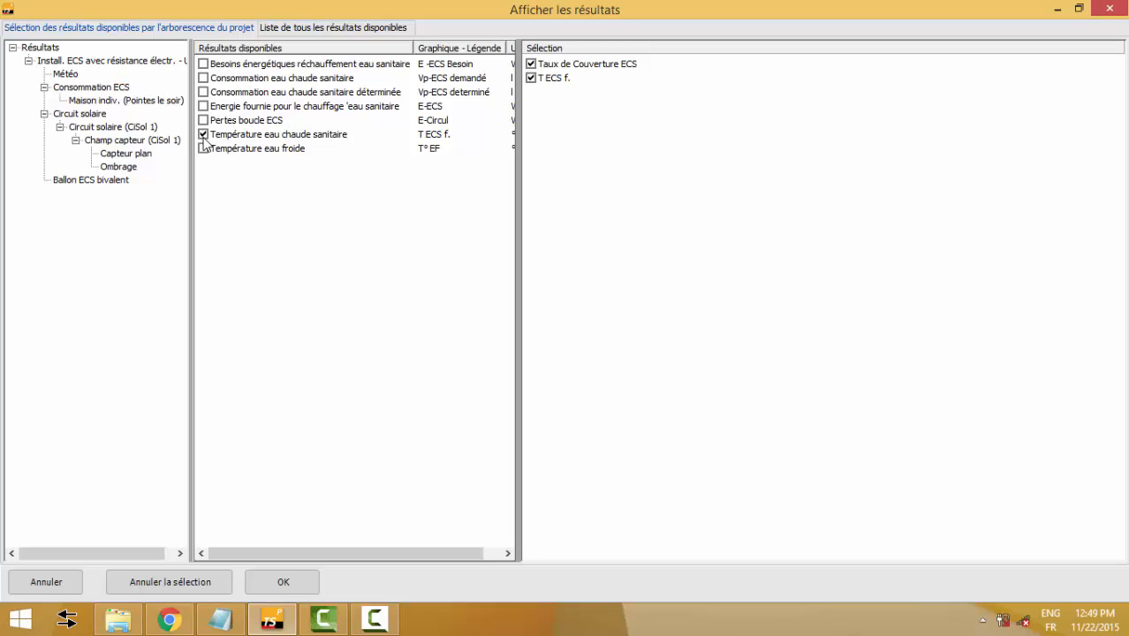
pyautogui.click(302, 581)
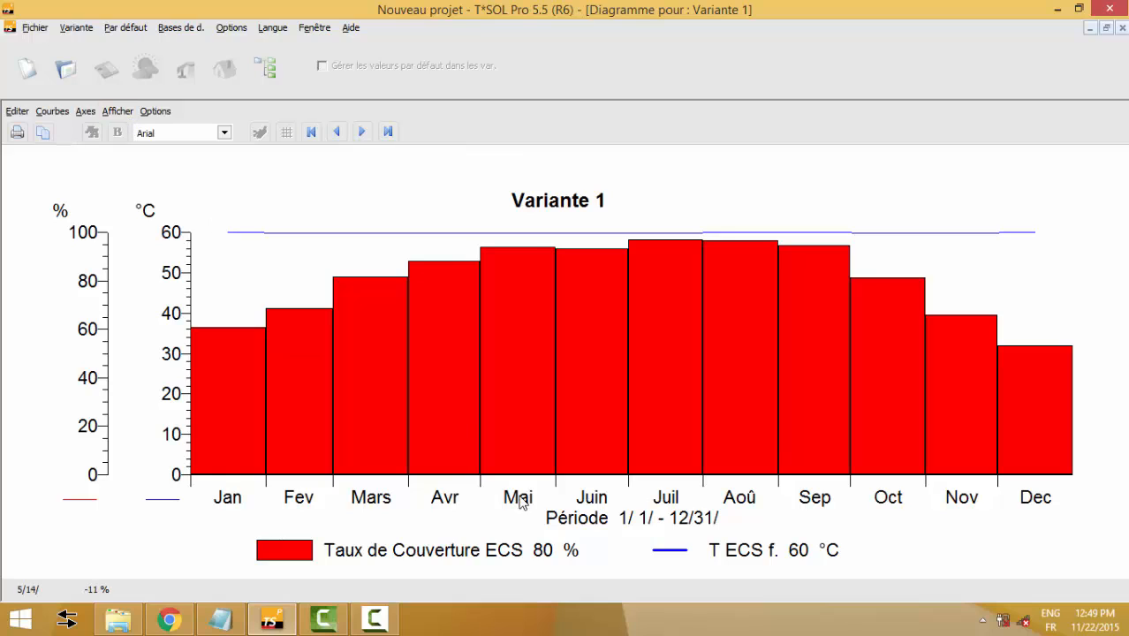
# Step: Open the display options of the hot water coverage series in the diagram
pyautogui.click(460, 403)
pyautogui.rightClick(437, 380)
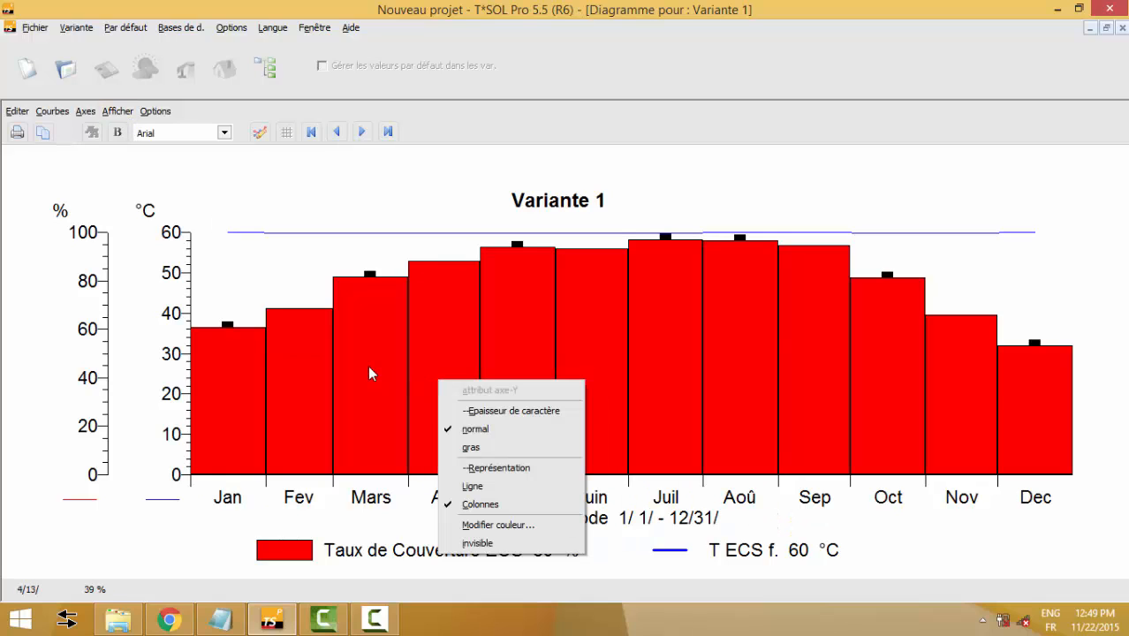